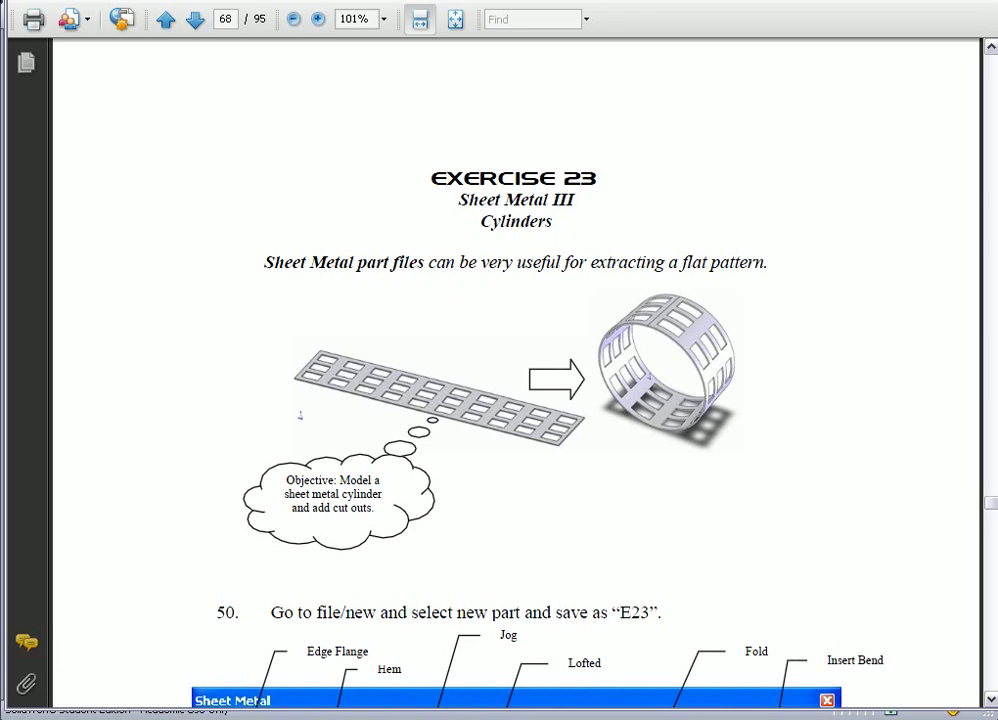
Review the Exercise 23 instructions and create a new part from the Inch RED part template
{"action": "scroll", "coordinate": [459, 428], "scroll_direction": "down", "scroll_amount": 15}
{"action": "scroll", "coordinate": [374, 205], "scroll_direction": "down", "scroll_amount": 2}
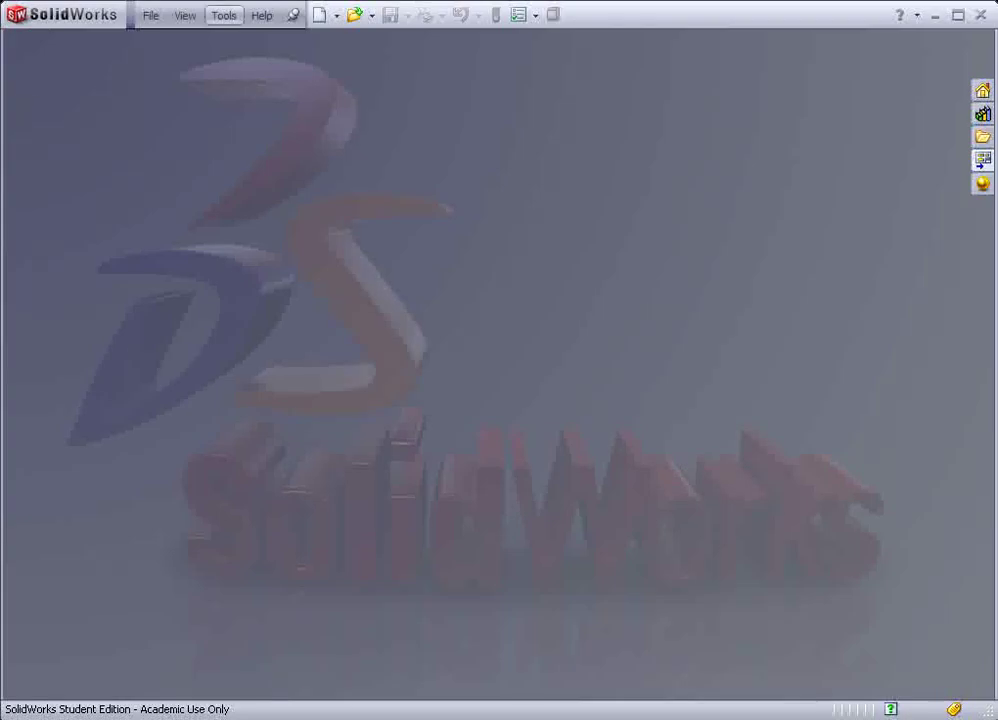
{"action": "left_click", "coordinate": [158, 17]}
{"action": "left_click", "coordinate": [152, 41]}
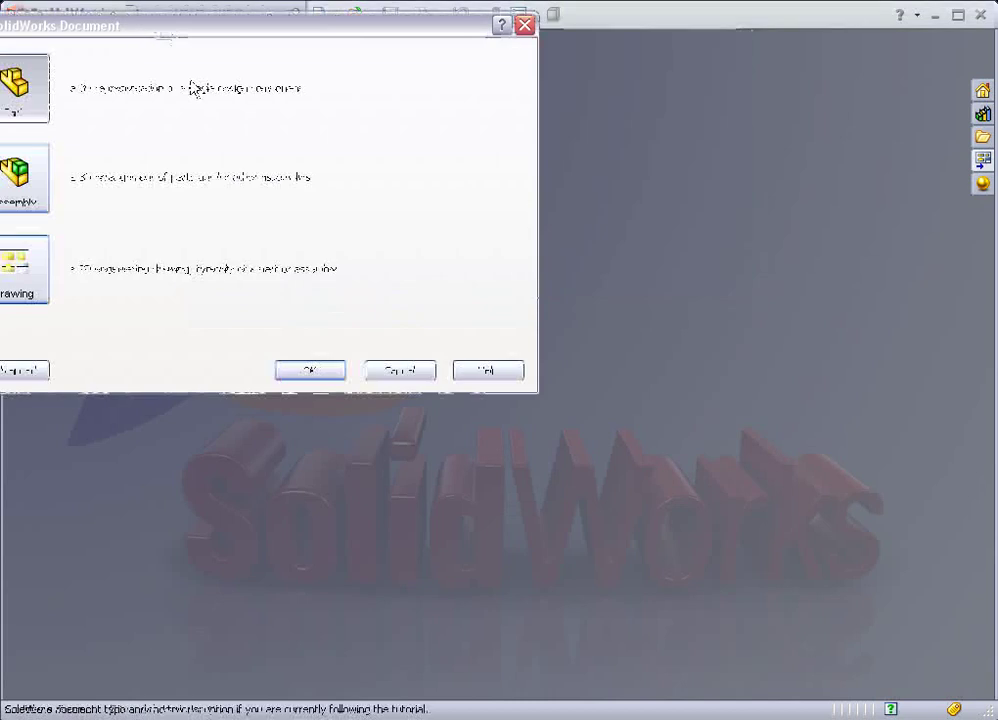
{"action": "left_click", "coordinate": [40, 370]}
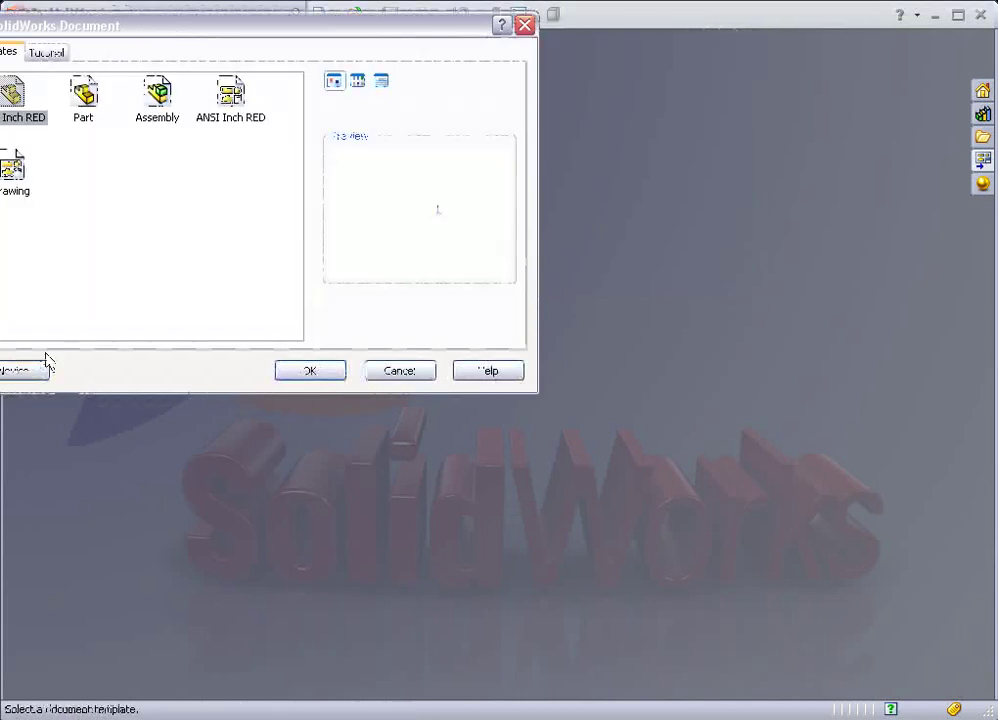
{"action": "left_click", "coordinate": [303, 369]}
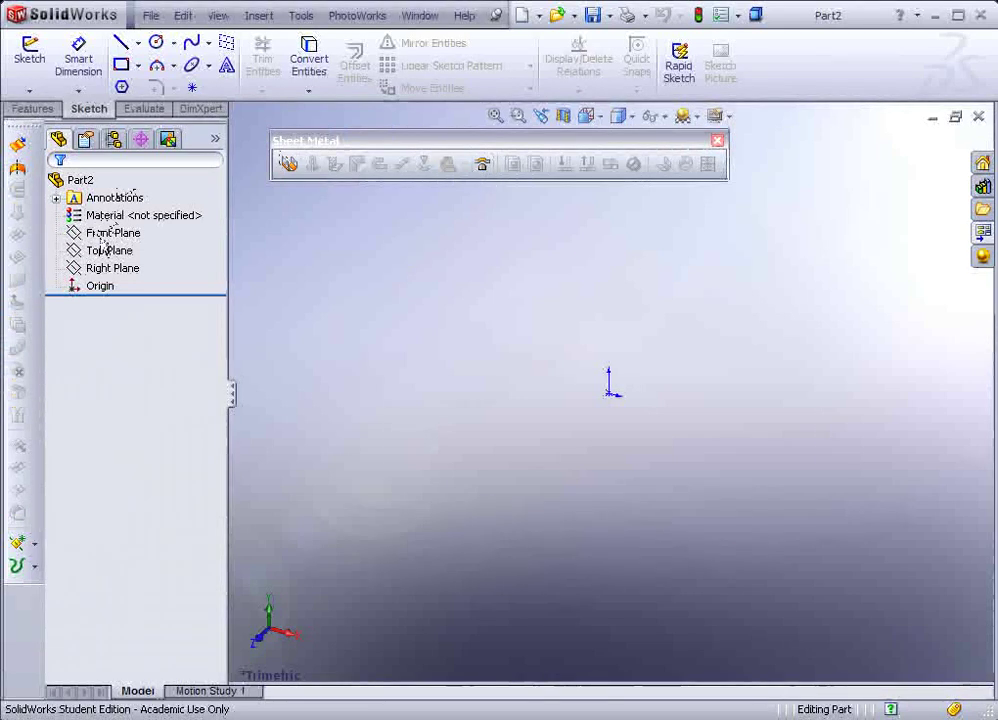
Open a sketch on the Front Plane and draw a vertical centerline upward from the origin
{"action": "left_click", "coordinate": [102, 236]}
{"action": "left_click", "coordinate": [113, 201]}
{"action": "left_click", "coordinate": [138, 43]}
{"action": "left_click", "coordinate": [160, 82]}
{"action": "left_click", "coordinate": [610, 392]}
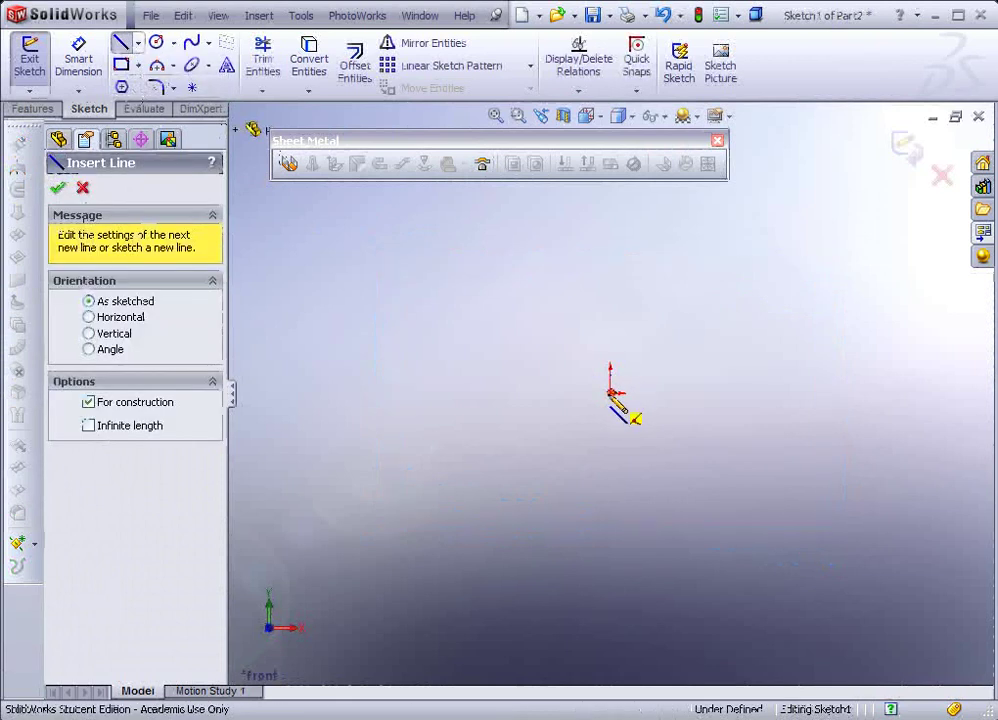
{"action": "left_click", "coordinate": [611, 198]}
{"action": "key", "text": "Escape"}
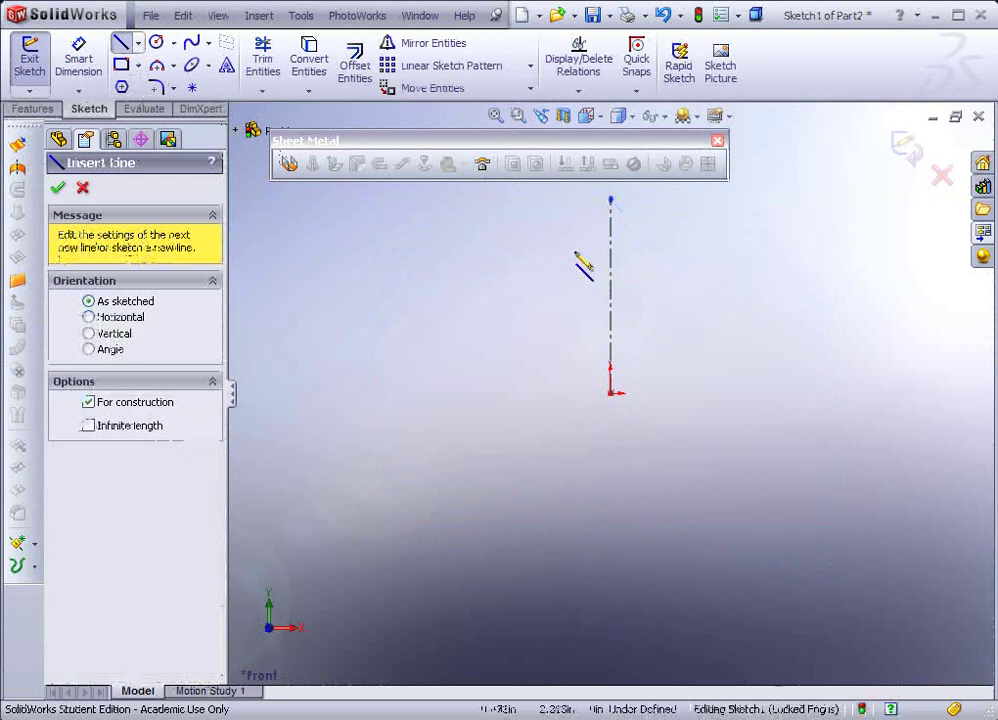
Sketch a nearly full centerpoint arc of about 2.95 in radius around the origin, leaving a gap across the centerline
{"action": "left_click", "coordinate": [172, 66]}
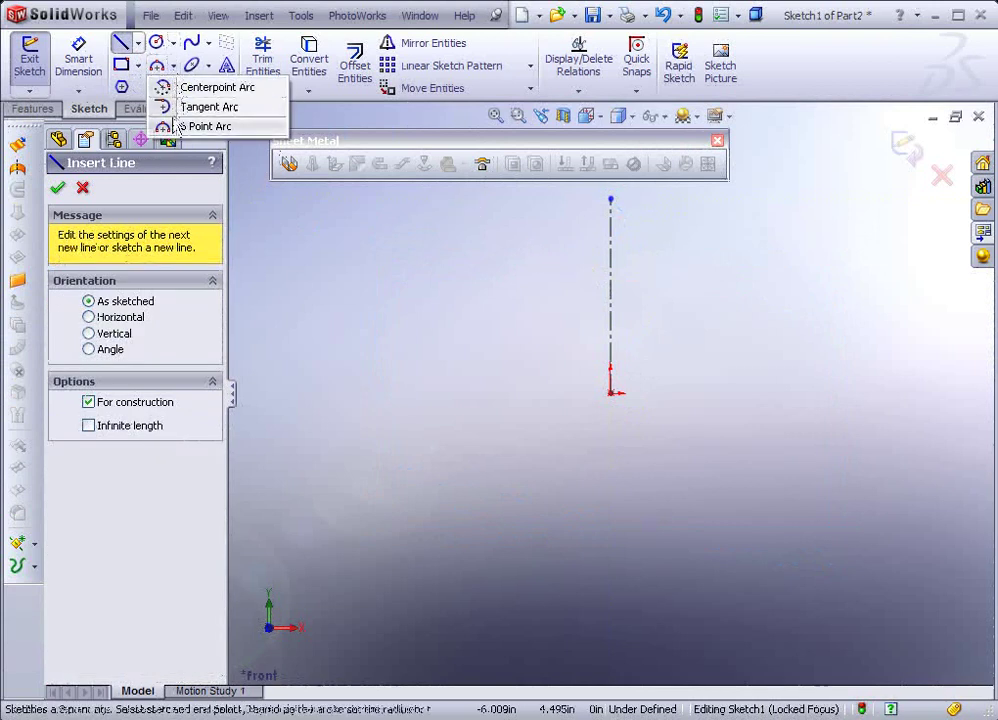
{"action": "left_click", "coordinate": [185, 87]}
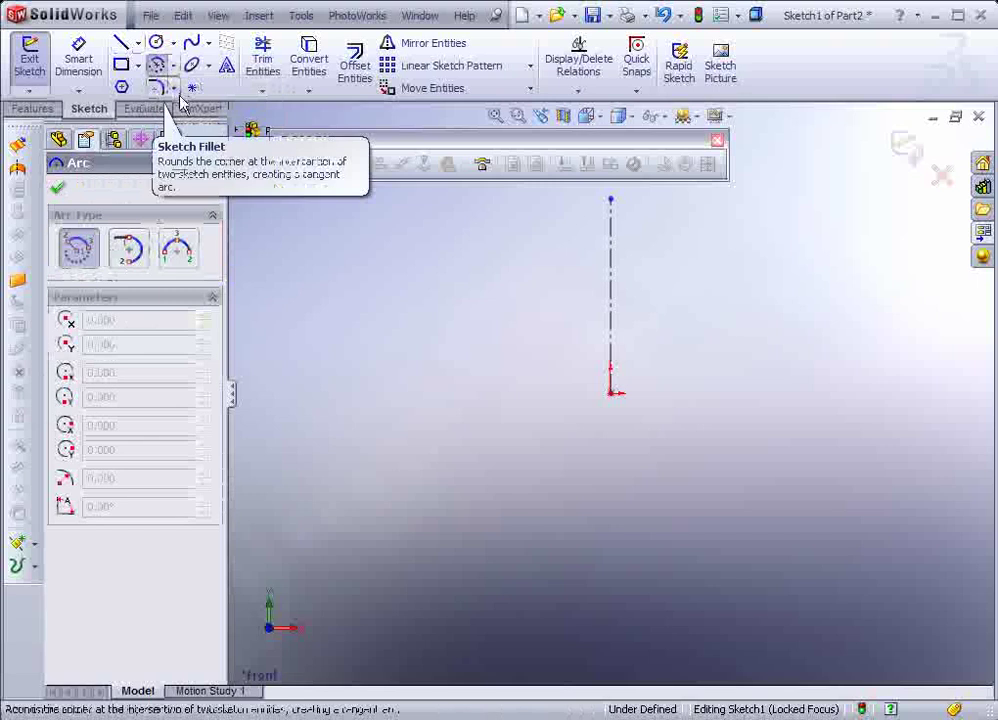
{"action": "left_click", "coordinate": [611, 393]}
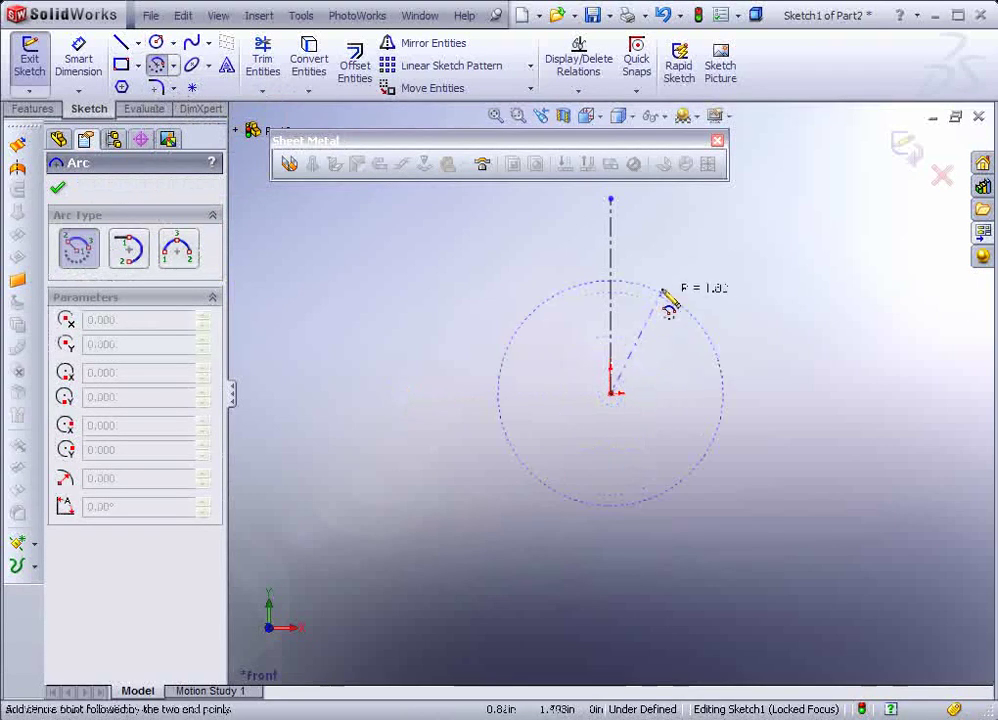
{"action": "left_click", "coordinate": [659, 217]}
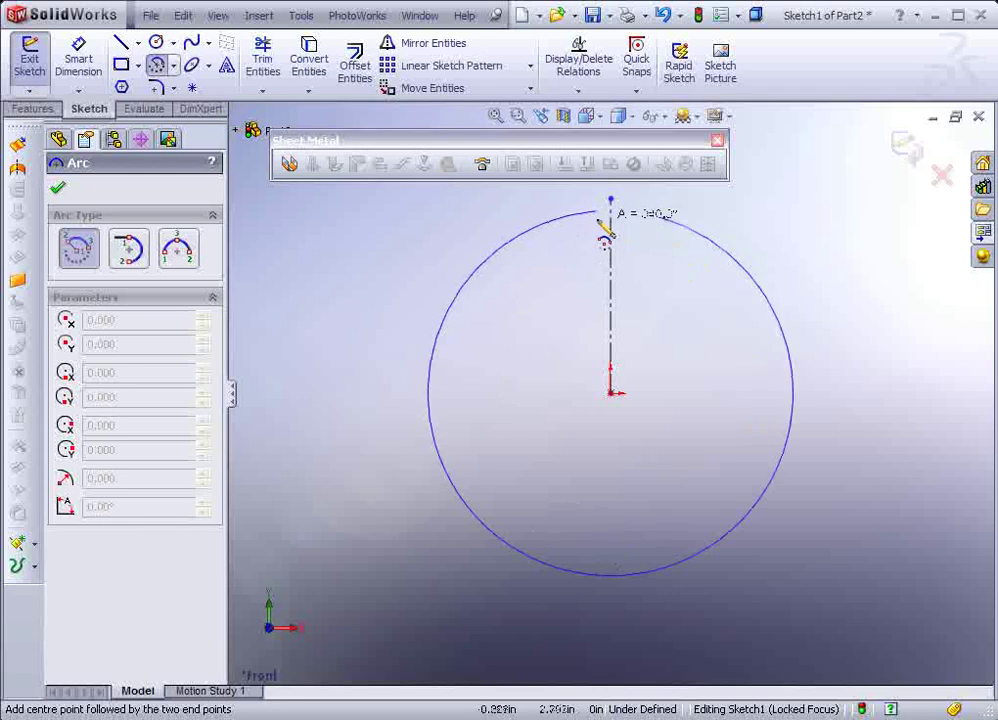
{"action": "left_click", "coordinate": [565, 218]}
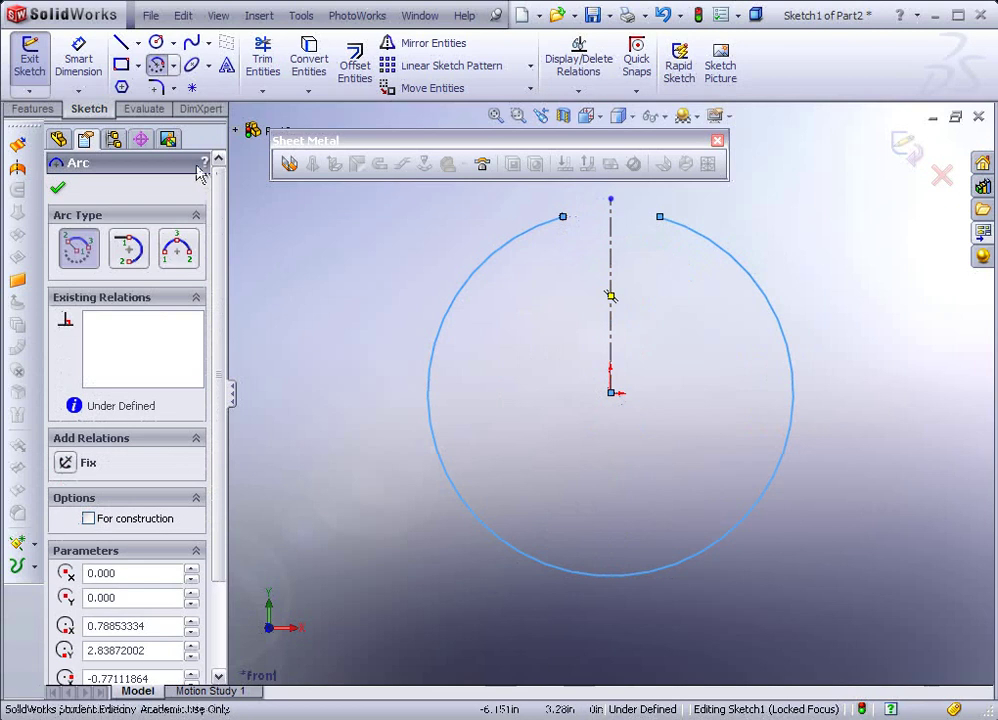
Dimension the arc's radius as 2.5 in
{"action": "left_click", "coordinate": [80, 62]}
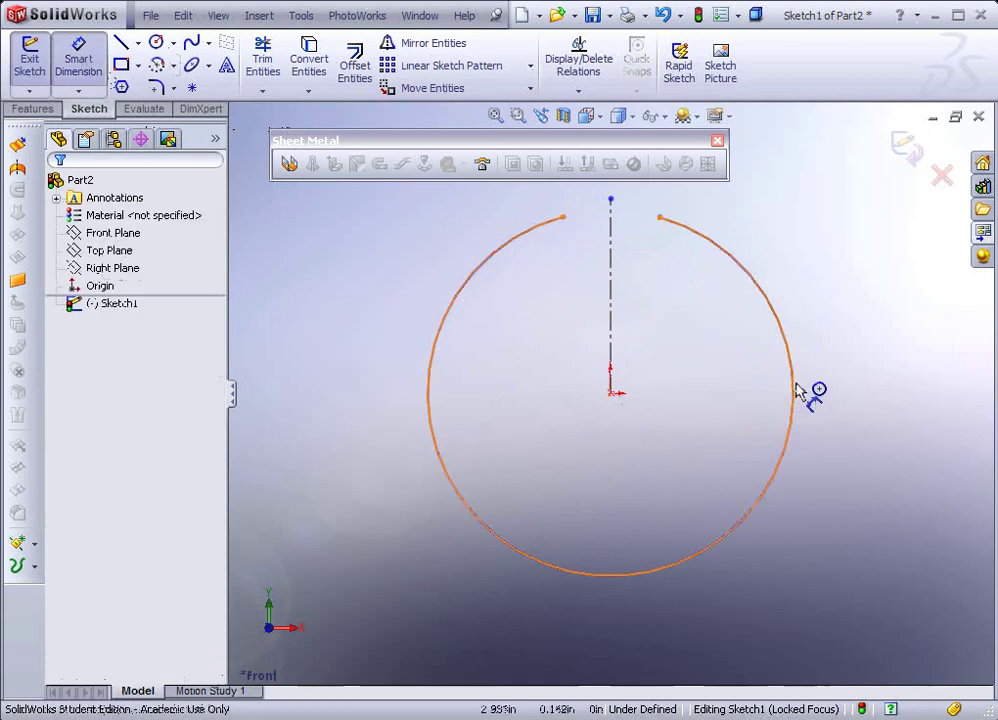
{"action": "left_click", "coordinate": [795, 390]}
{"action": "left_click", "coordinate": [835, 238]}
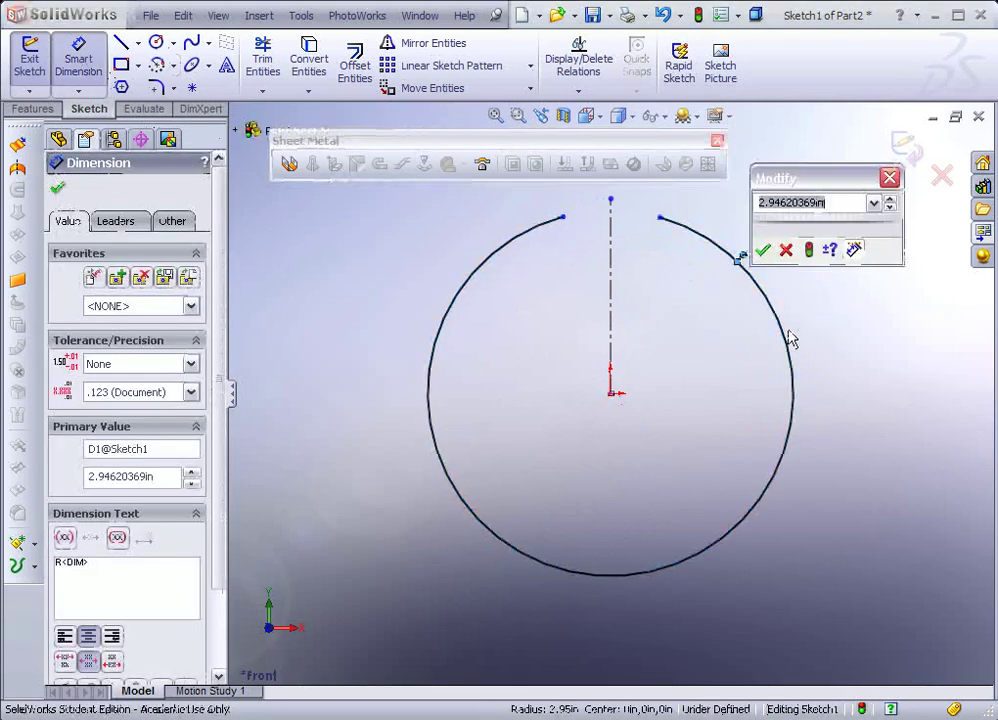
{"action": "left_click", "coordinate": [826, 201]}
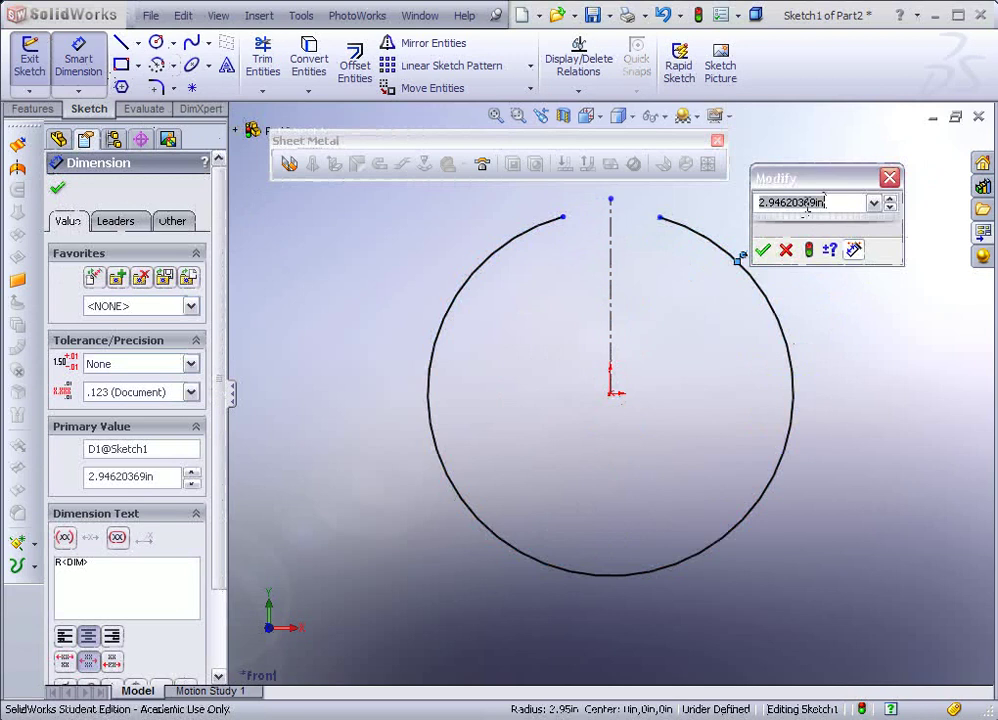
{"action": "type", "text": "2.5"}
{"action": "key", "text": "Return"}
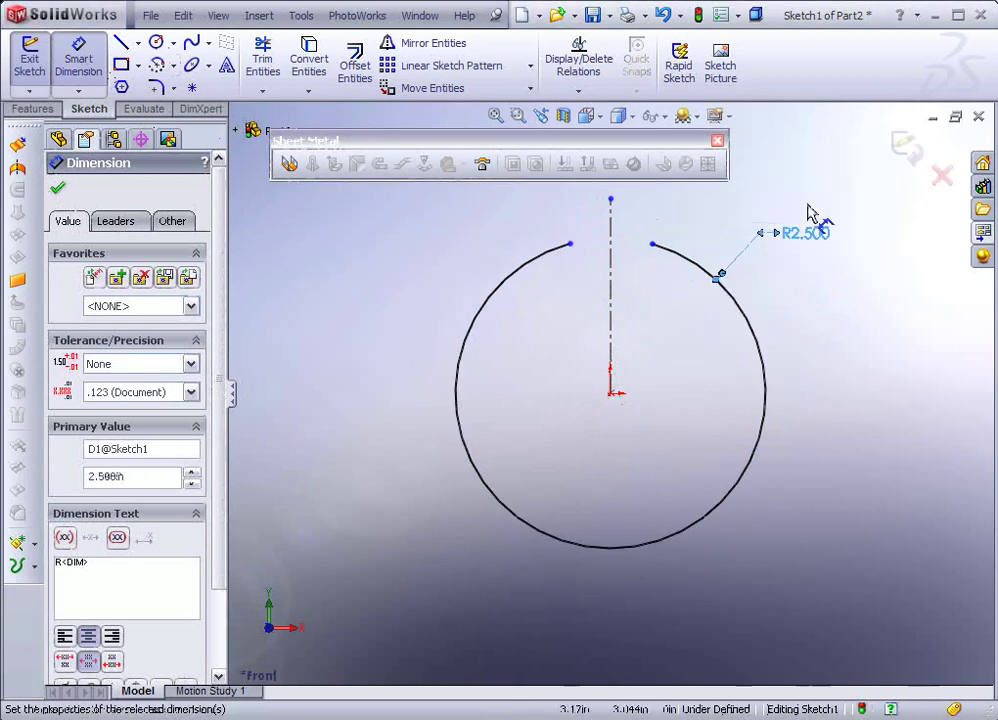
{"action": "left_click", "coordinate": [652, 246]}
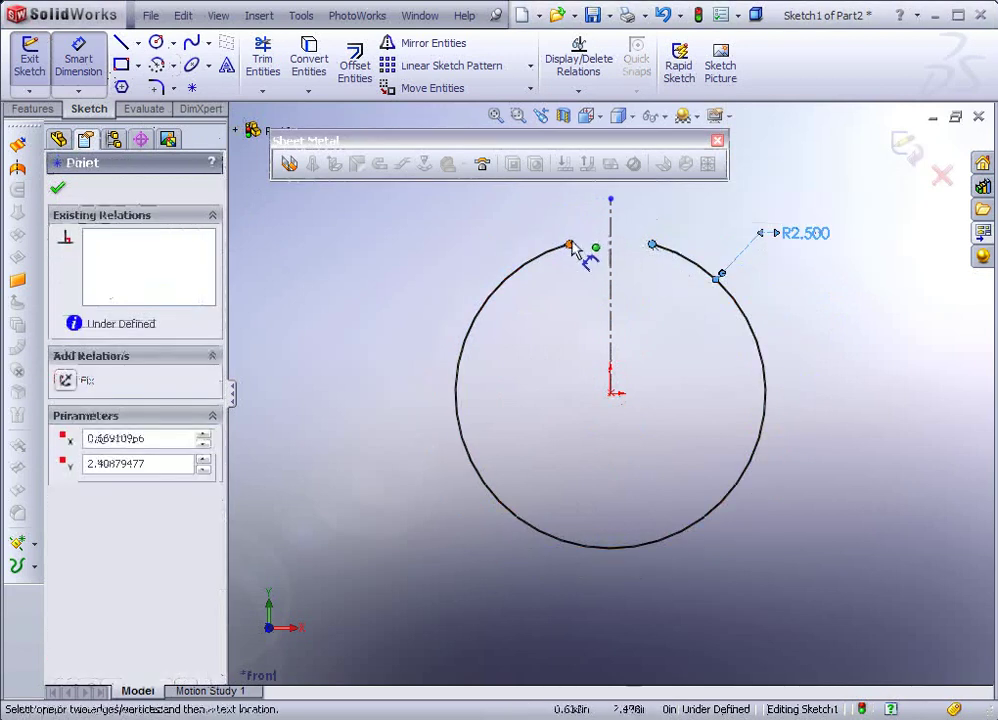
{"action": "key", "text": "Escape"}
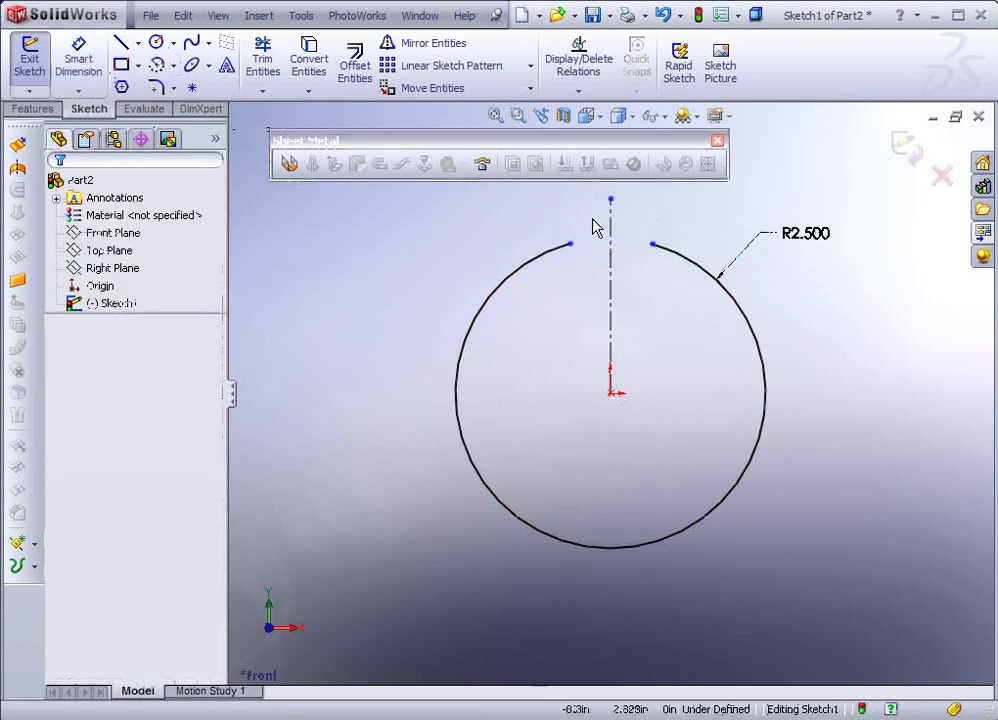
Make the arc's two endpoints symmetric about the vertical centerline
{"action": "left_click", "coordinate": [571, 245]}
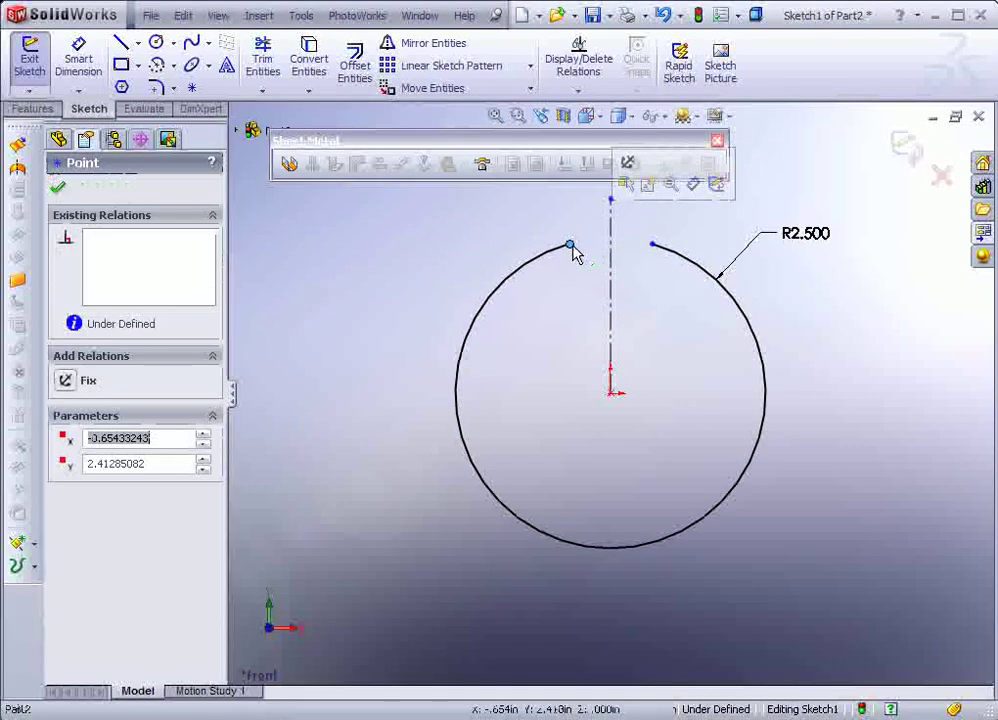
{"action": "left_click", "coordinate": [612, 242], "text": "ctrl"}
{"action": "left_click", "coordinate": [651, 245], "text": "ctrl"}
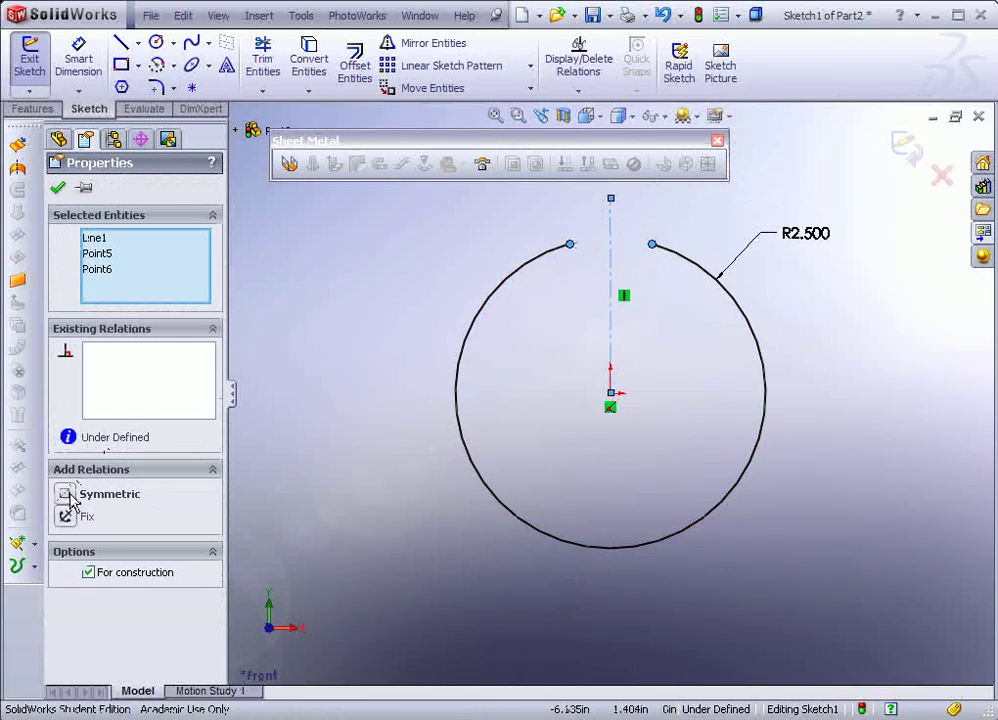
{"action": "left_click", "coordinate": [67, 494]}
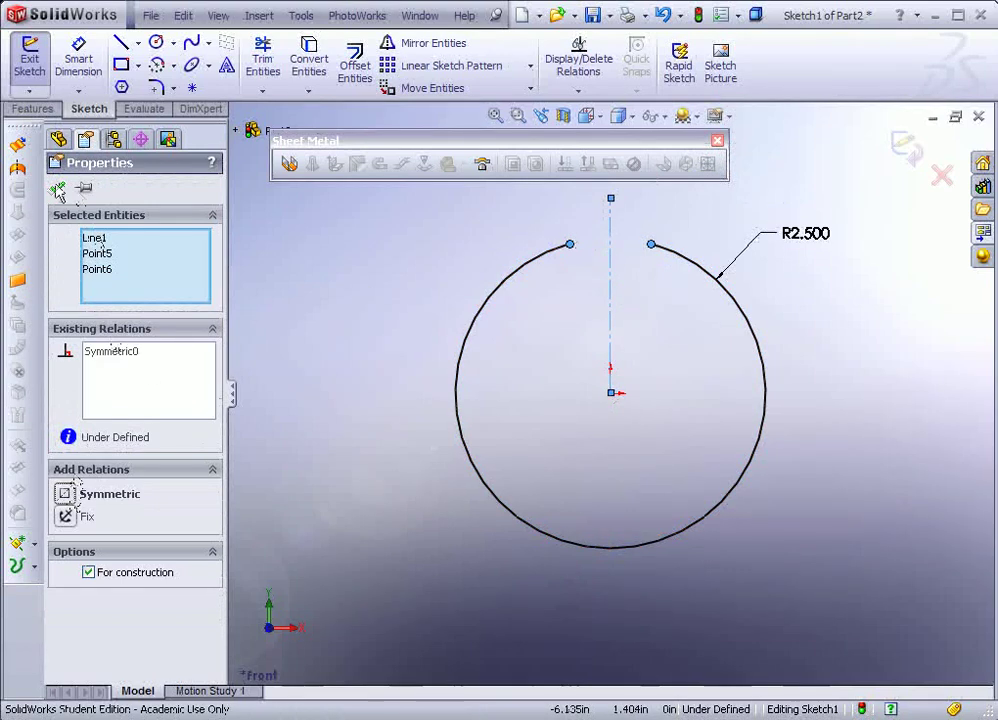
{"action": "left_click", "coordinate": [57, 187]}
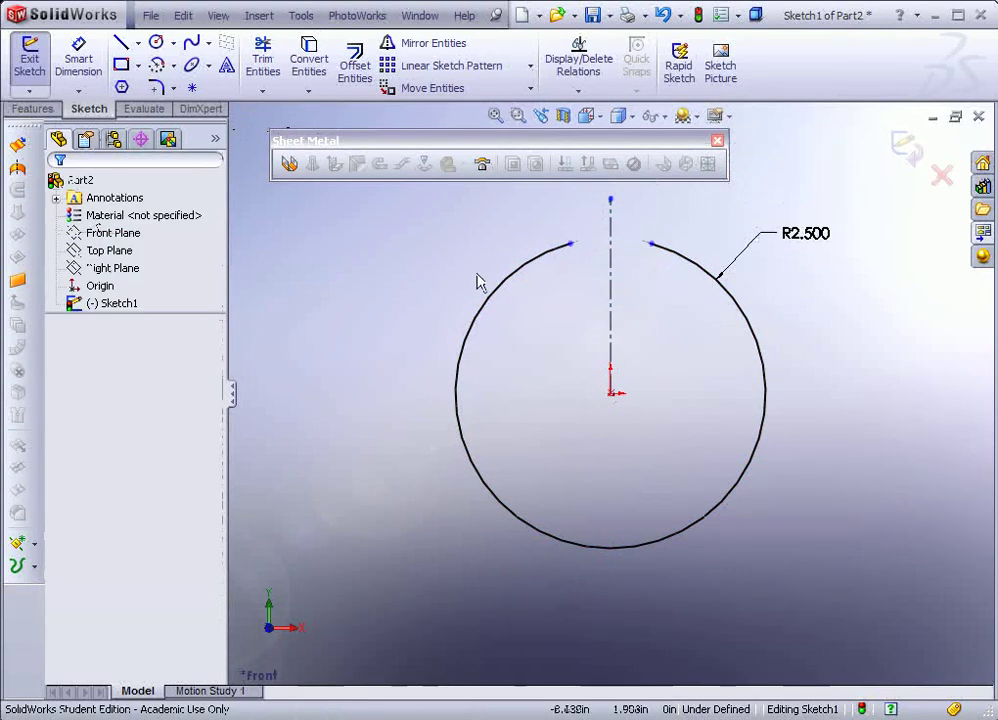
Dimension the gap between the arc's two endpoints as 0.001 in
{"action": "left_click", "coordinate": [78, 60]}
{"action": "left_click", "coordinate": [569, 244]}
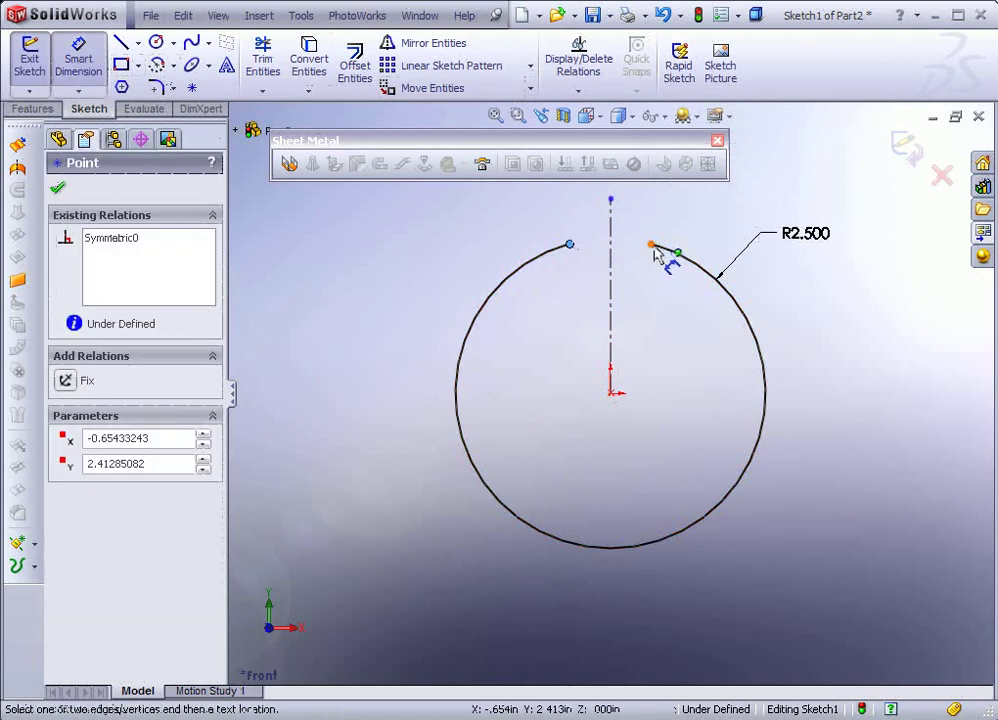
{"action": "left_click", "coordinate": [651, 244]}
{"action": "left_click", "coordinate": [605, 200]}
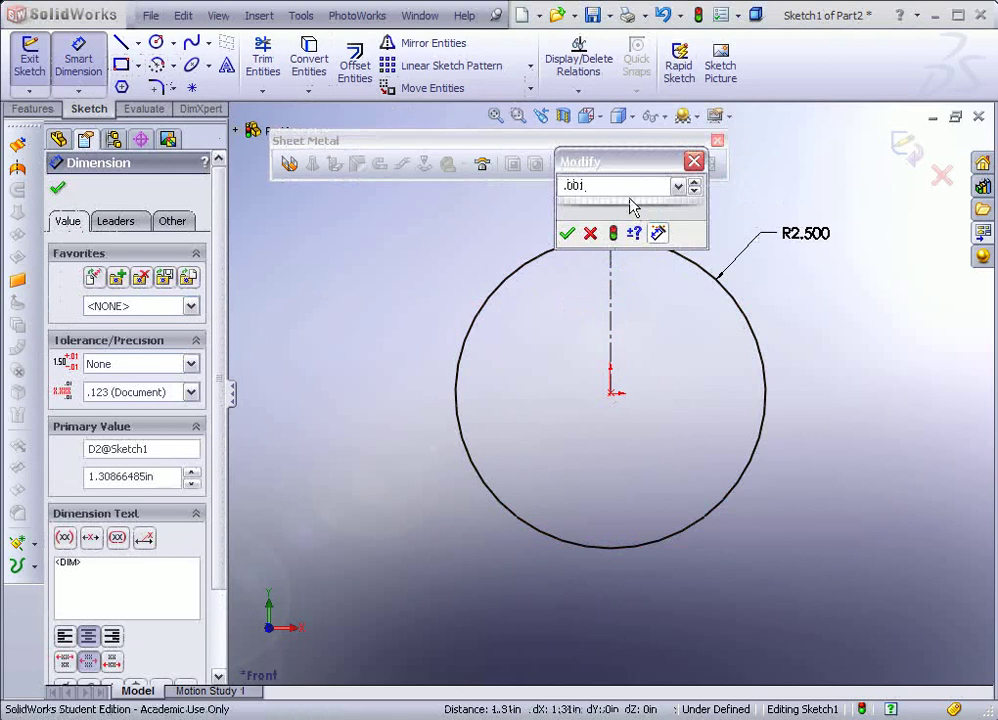
{"action": "key", "text": "Return"}
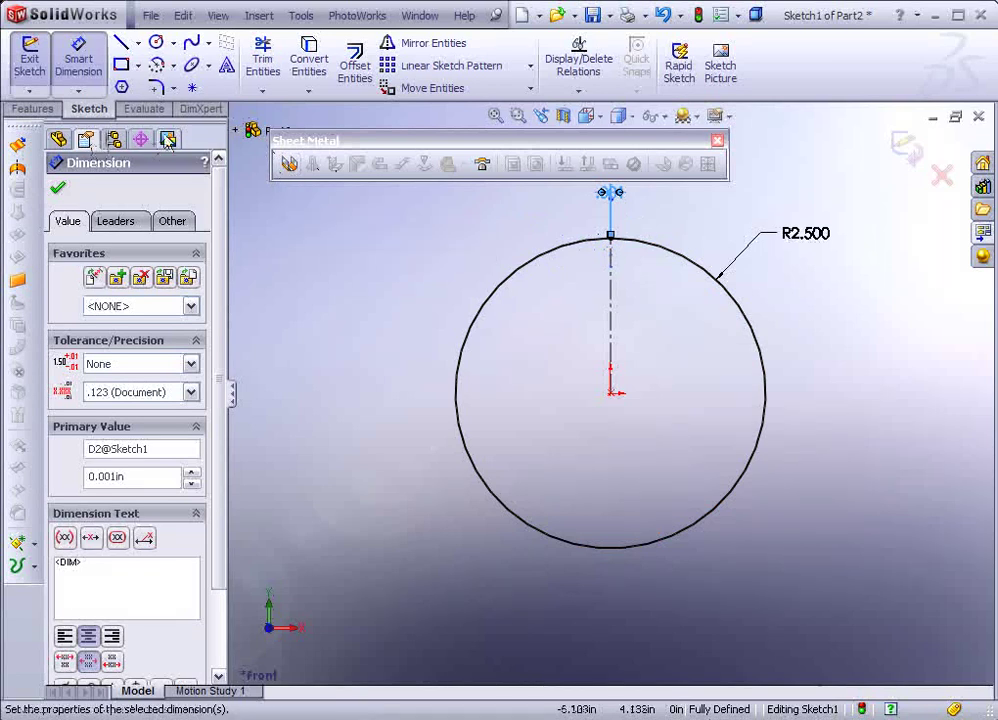
Start a boss extrude of the arc with a depth of about 1.92 in and check the required values in the exercise document
{"action": "left_click", "coordinate": [40, 108]}
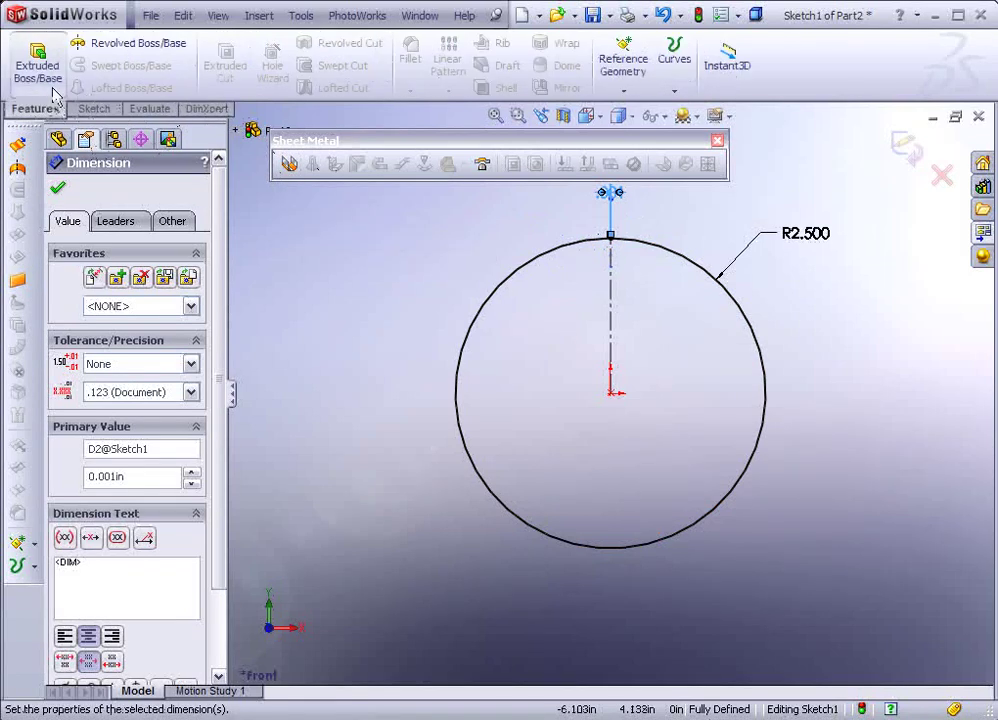
{"action": "left_click", "coordinate": [43, 70]}
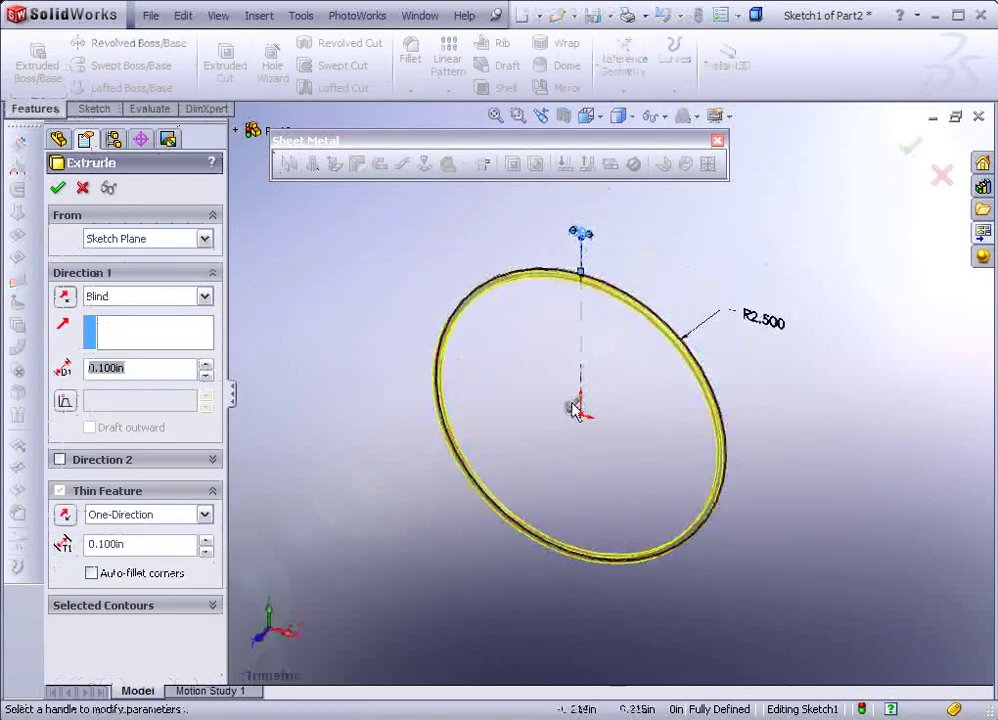
{"action": "left_click_drag", "start_coordinate": [568, 404], "coordinate": [509, 455]}
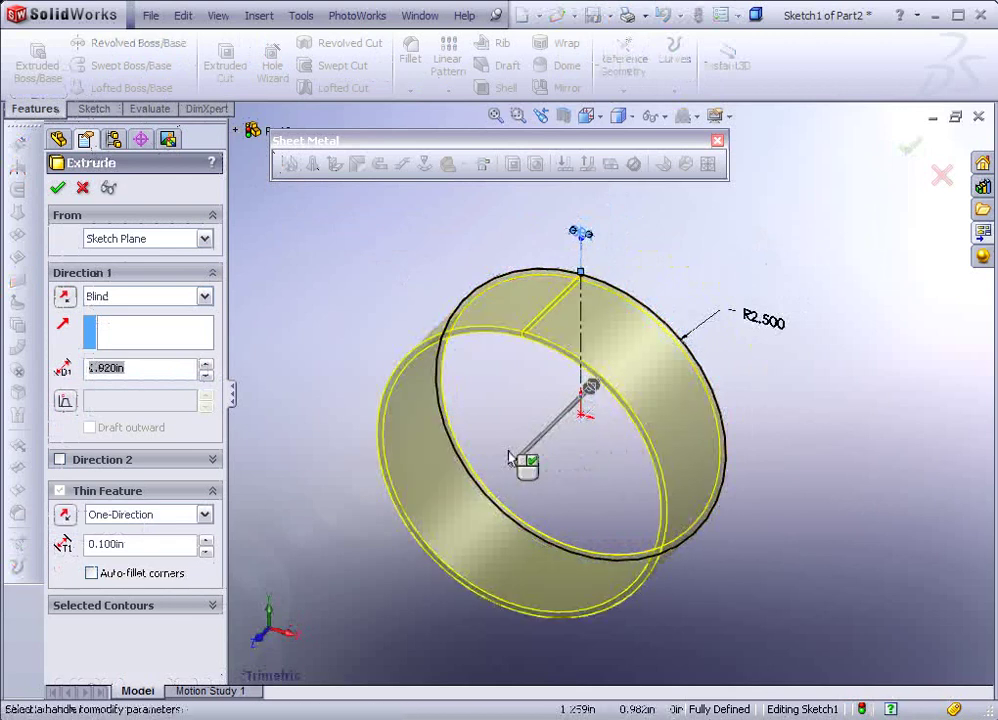
{"action": "key", "text": "alt+Tab"}
{"action": "scroll", "coordinate": [630, 400], "scroll_direction": "down", "scroll_amount": 10}
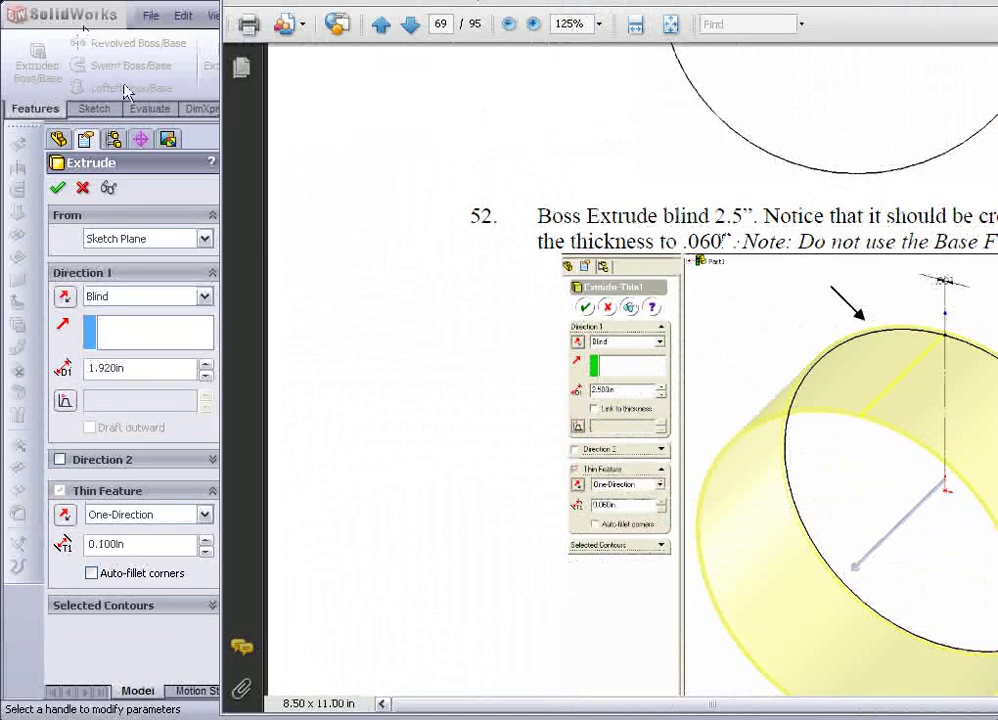
{"action": "left_click", "coordinate": [158, 104]}
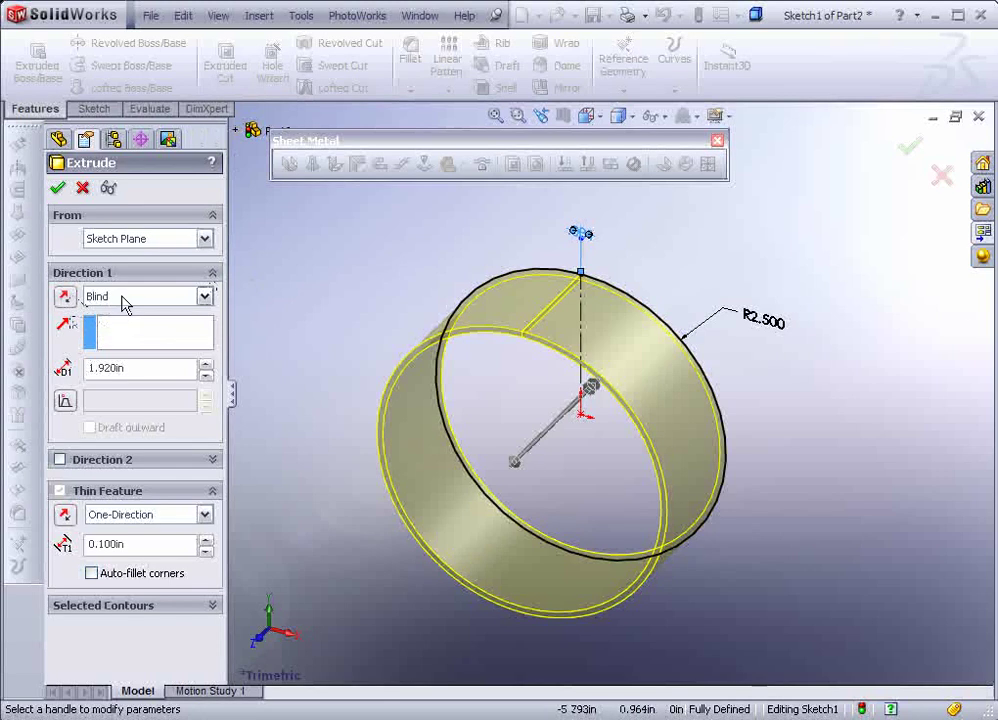
Extrude the arc blind 2.5 in as a thin feature 0.06 in thick, with the wall thickness flipped to the outside
{"action": "double_click", "coordinate": [126, 545]}
{"action": "type", "text": ".06"}
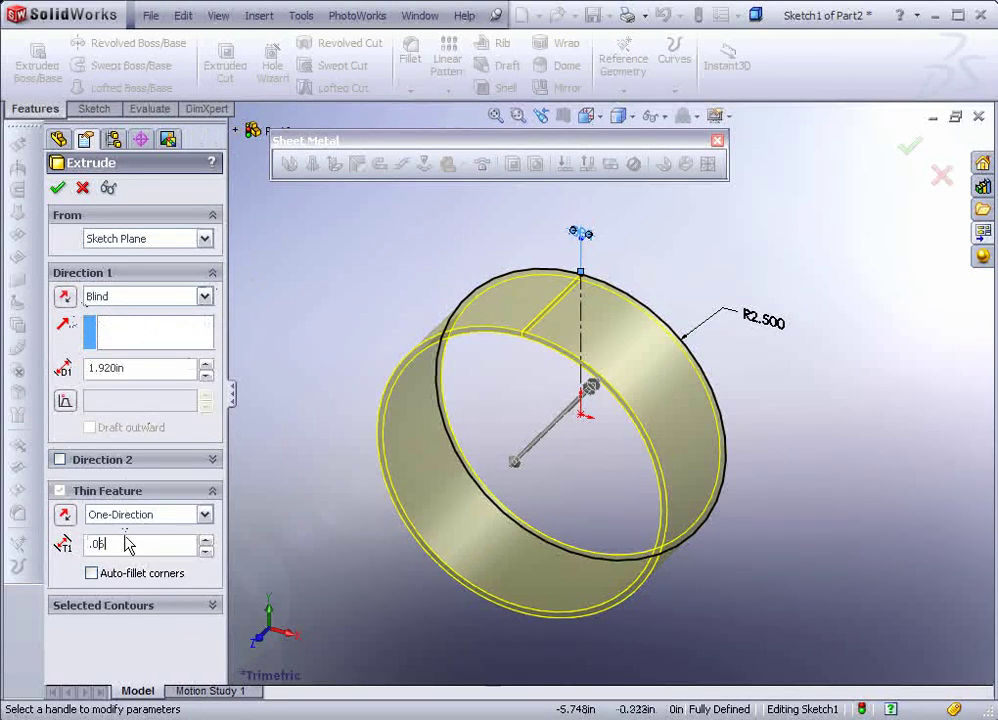
{"action": "double_click", "coordinate": [127, 368]}
{"action": "type", "text": "2.5"}
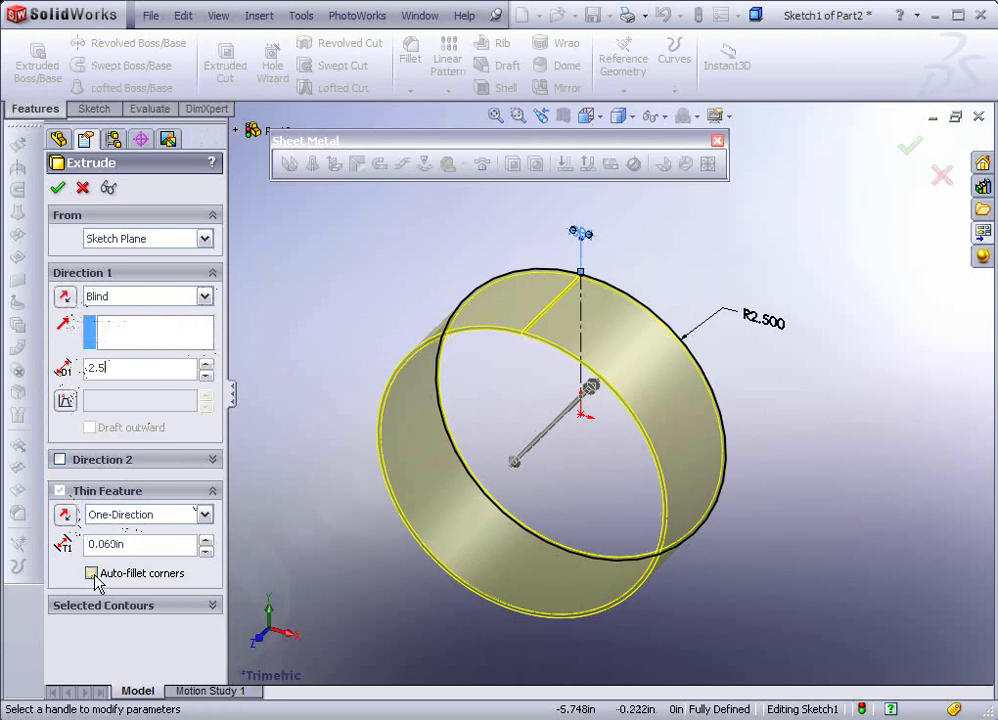
{"action": "left_click", "coordinate": [66, 516]}
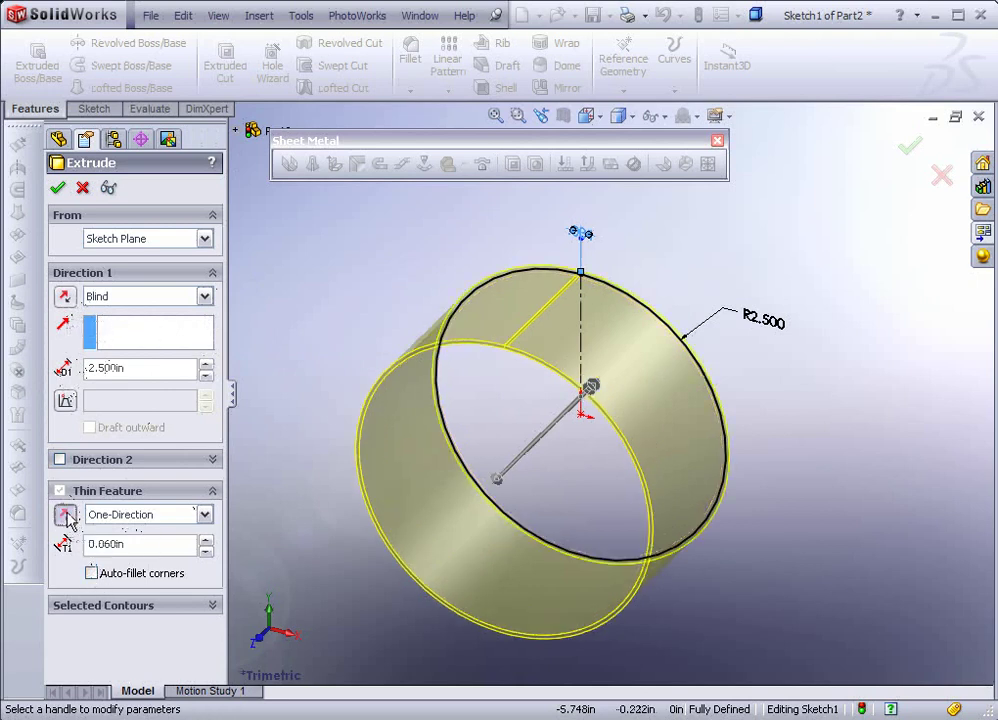
{"action": "left_click", "coordinate": [57, 187]}
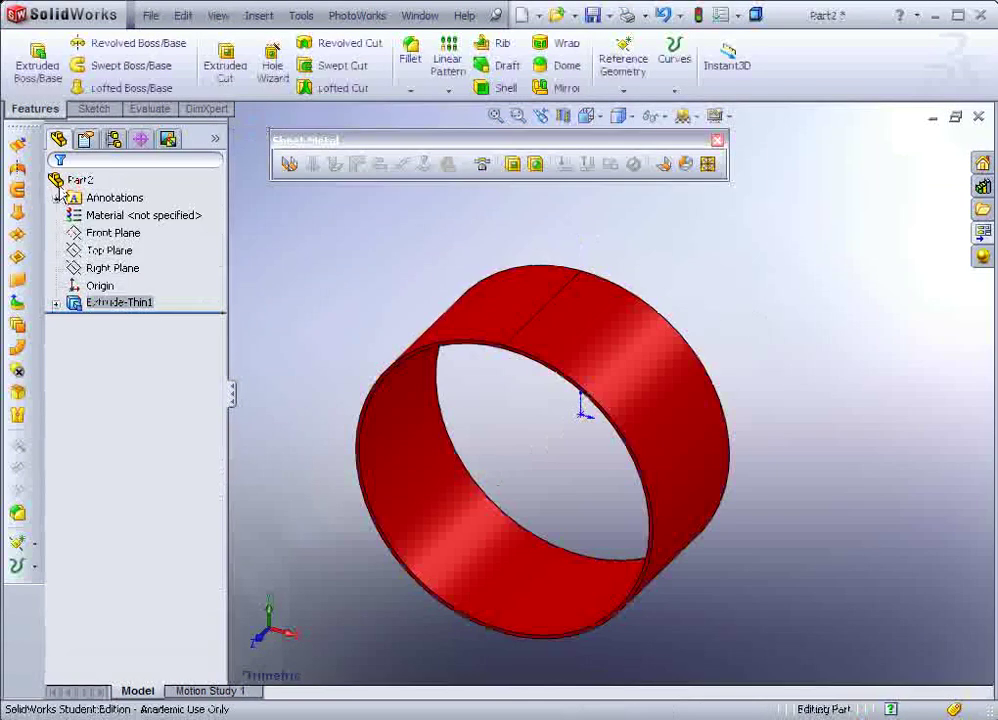
{"action": "key", "text": "f"}
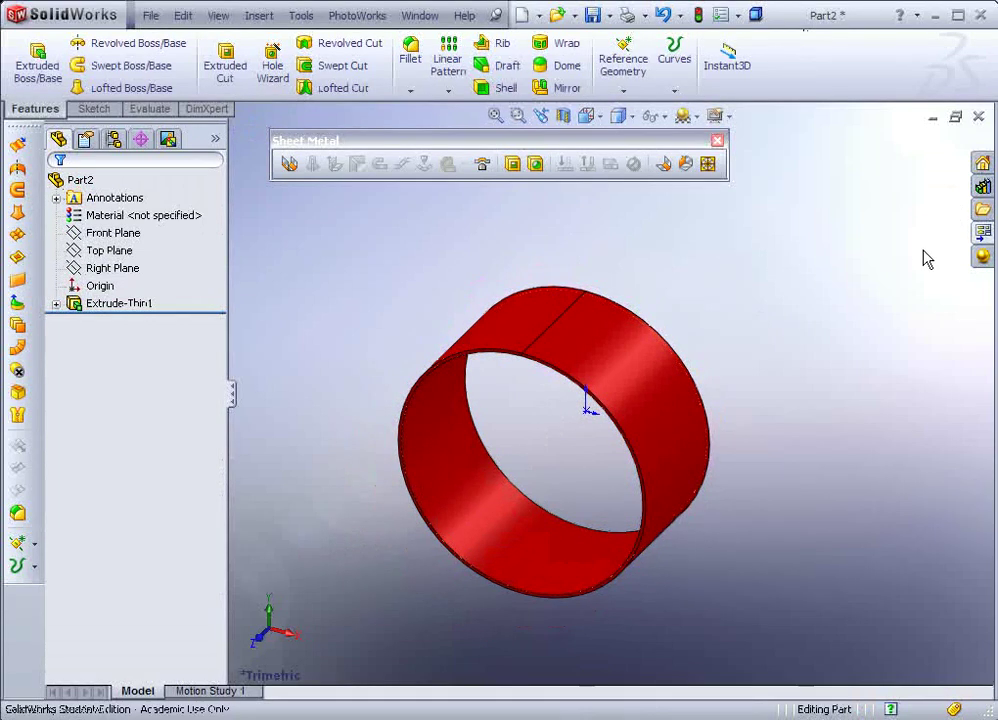
{"action": "middle_click_drag", "start_coordinate": [726, 359], "coordinate": [637, 361]}
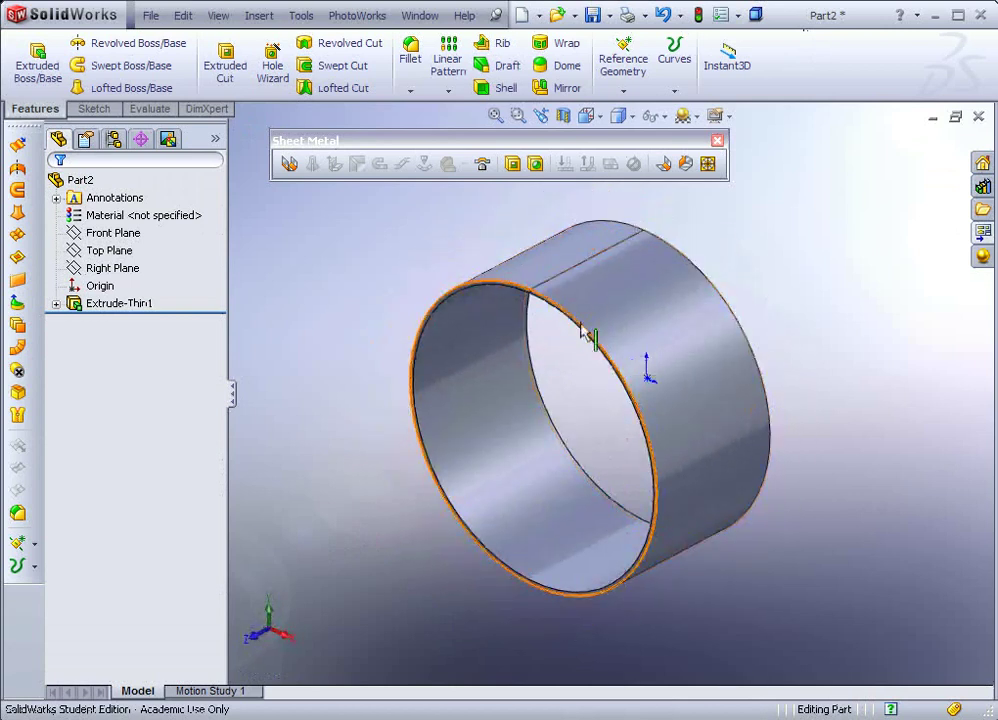
Convert the ring to sheet metal with Insert Bends, using the seam edge as the fixed edge and a 0.010 in bend radius
{"action": "left_click", "coordinate": [585, 269]}
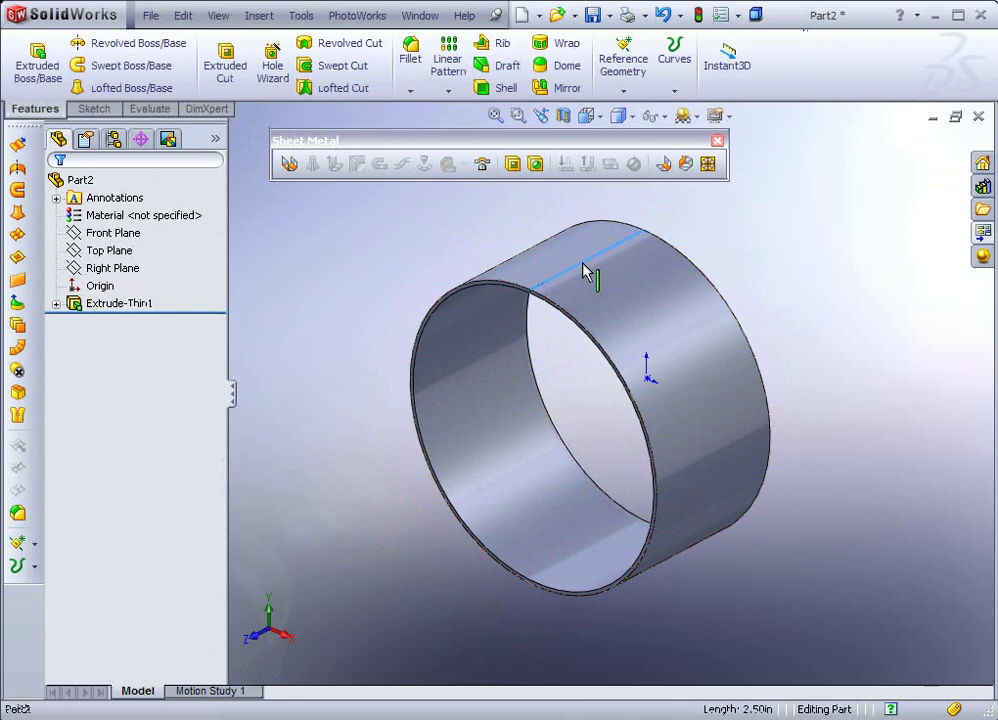
{"action": "left_click", "coordinate": [665, 166]}
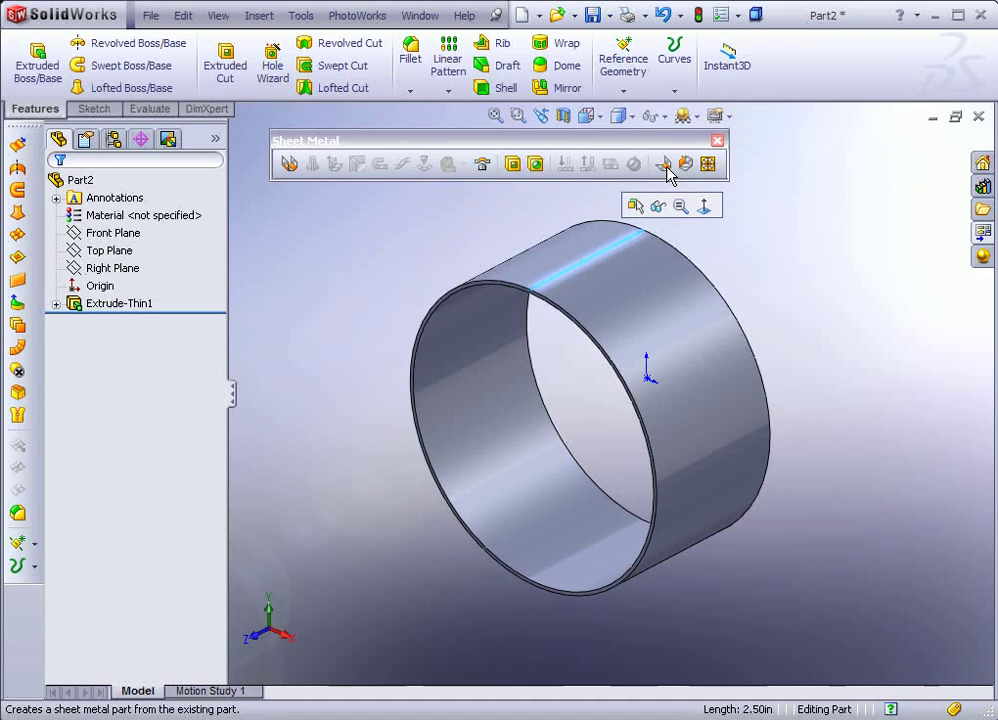
{"action": "left_click", "coordinate": [666, 163]}
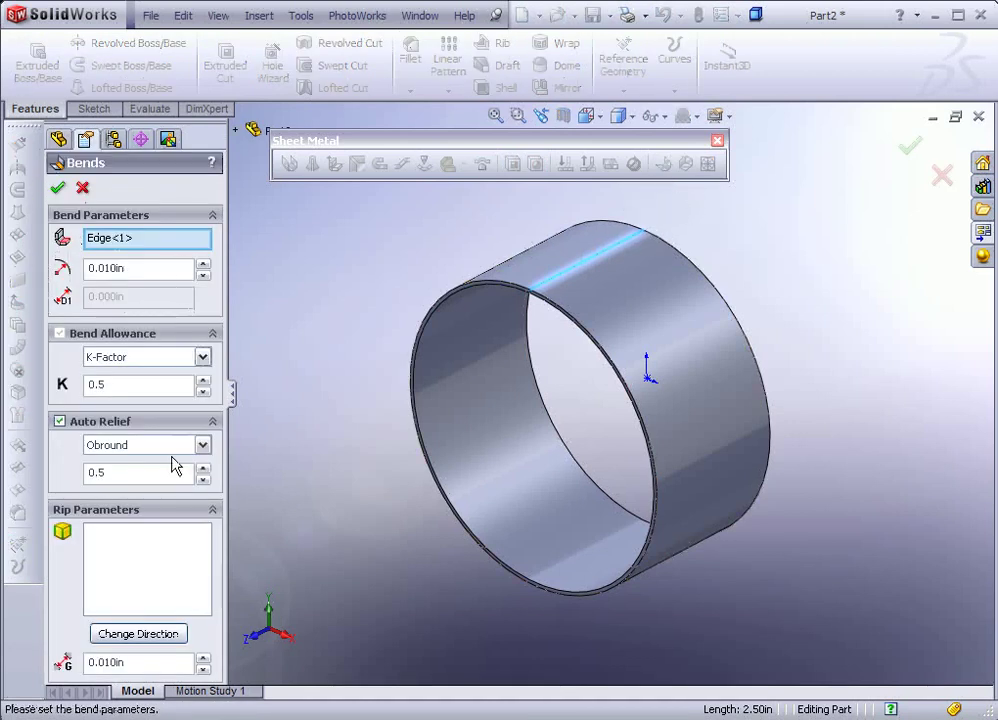
{"action": "left_click", "coordinate": [58, 188]}
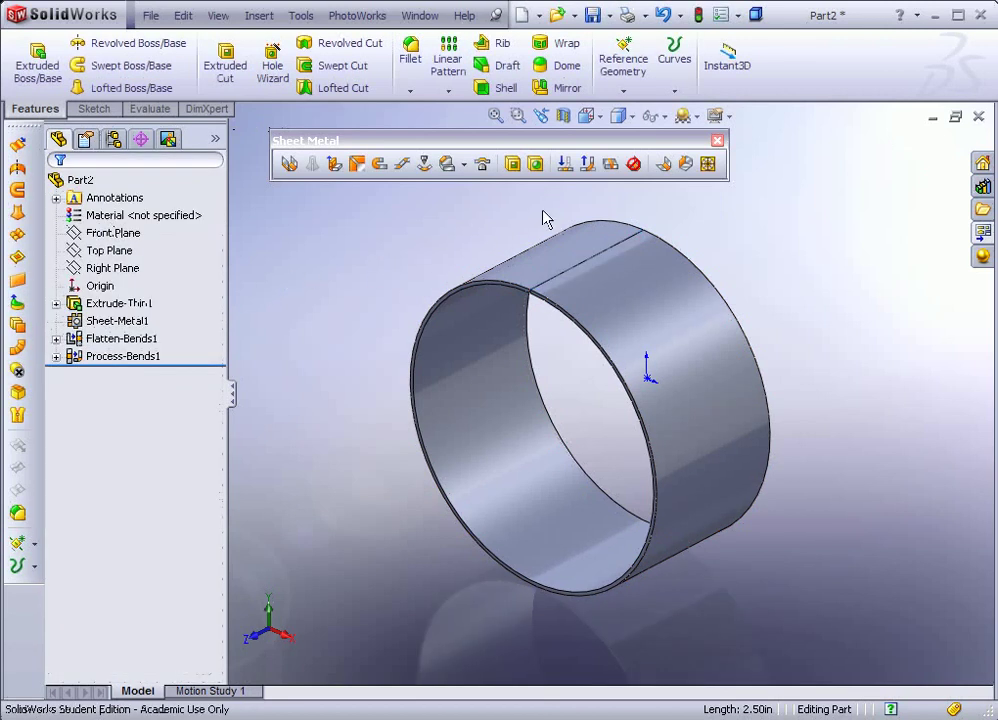
Flatten the sheet metal ring into its unrolled strip
{"action": "left_click", "coordinate": [665, 165]}
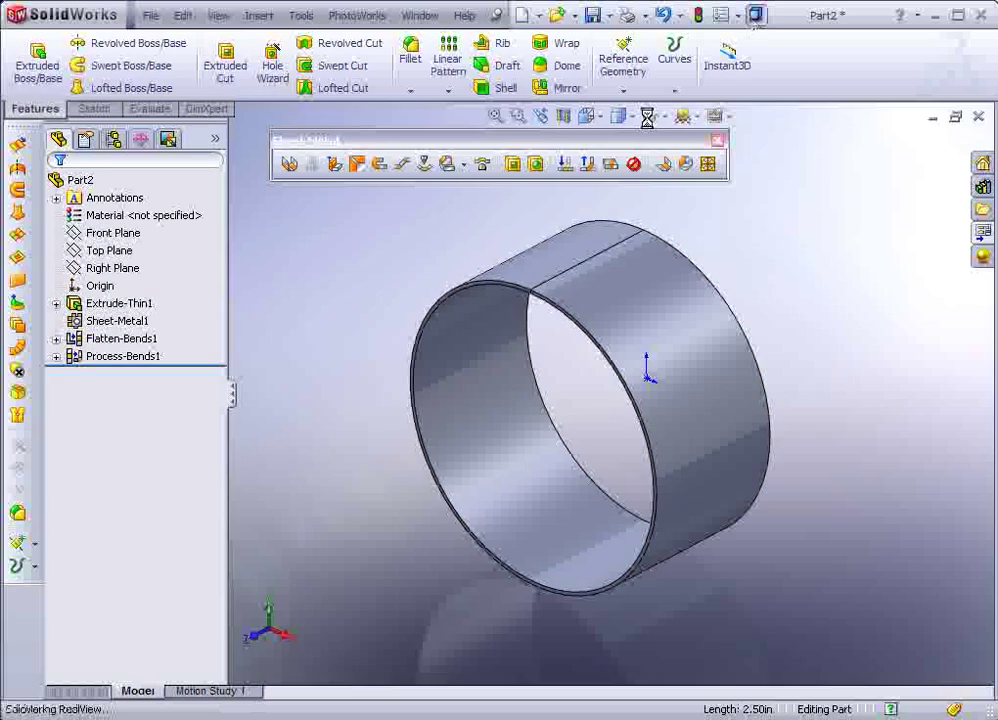
{"action": "left_click", "coordinate": [611, 167]}
{"action": "middle_click_drag", "start_coordinate": [583, 383], "coordinate": [652, 384]}
{"action": "left_click", "coordinate": [611, 165]}
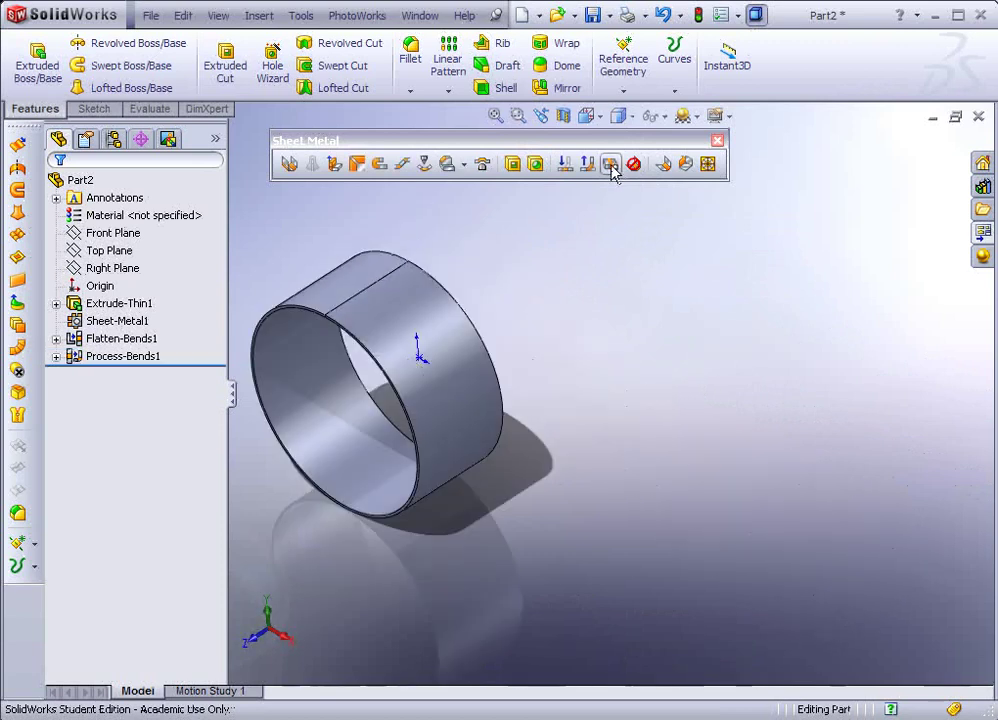
{"action": "left_click", "coordinate": [611, 165]}
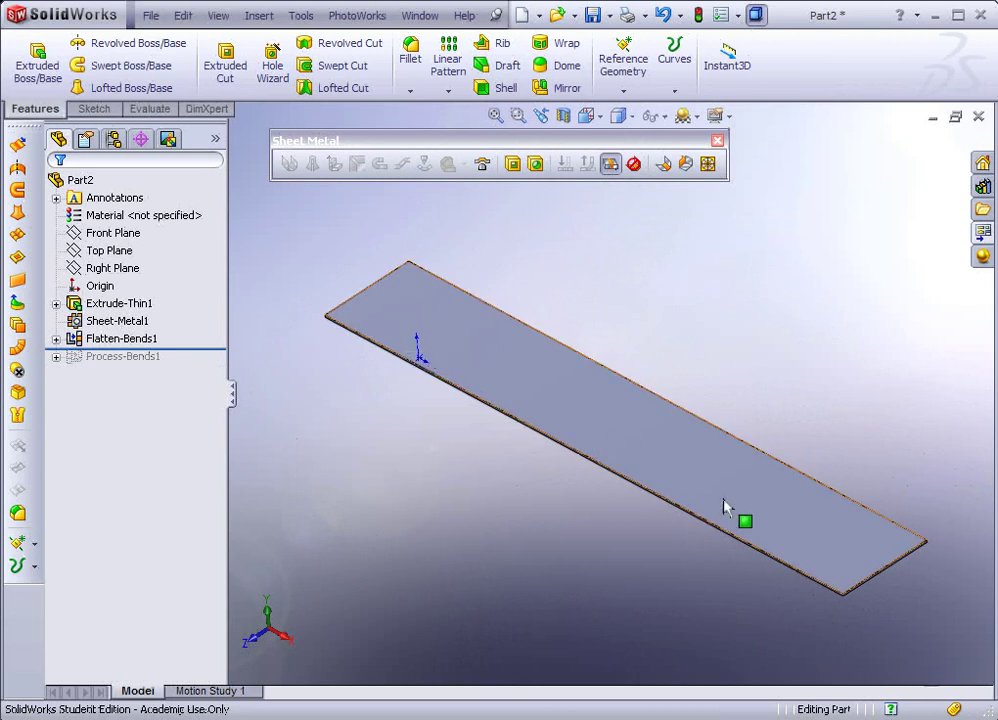
Sketch a circle with a radius of about 0.26 in on the strip's flat face near the end closest to the origin
{"action": "left_click", "coordinate": [390, 330]}
{"action": "left_click", "coordinate": [459, 257]}
{"action": "scroll", "coordinate": [378, 298], "scroll_direction": "down", "scroll_amount": 2}
{"action": "left_click", "coordinate": [156, 42]}
{"action": "left_click", "coordinate": [368, 322]}
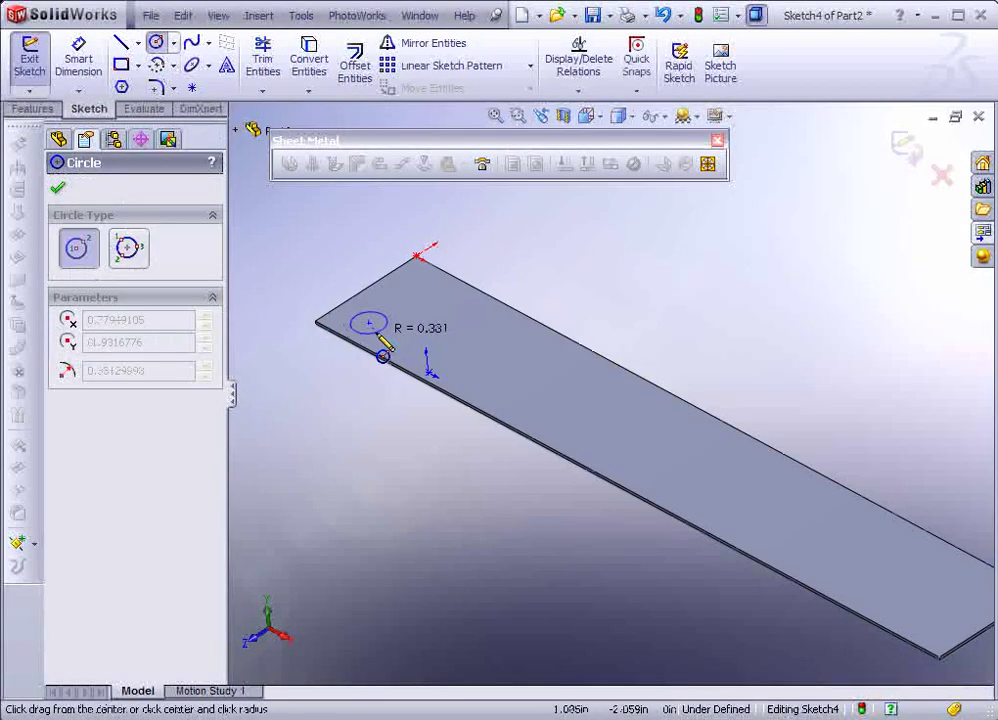
{"action": "left_click", "coordinate": [395, 362]}
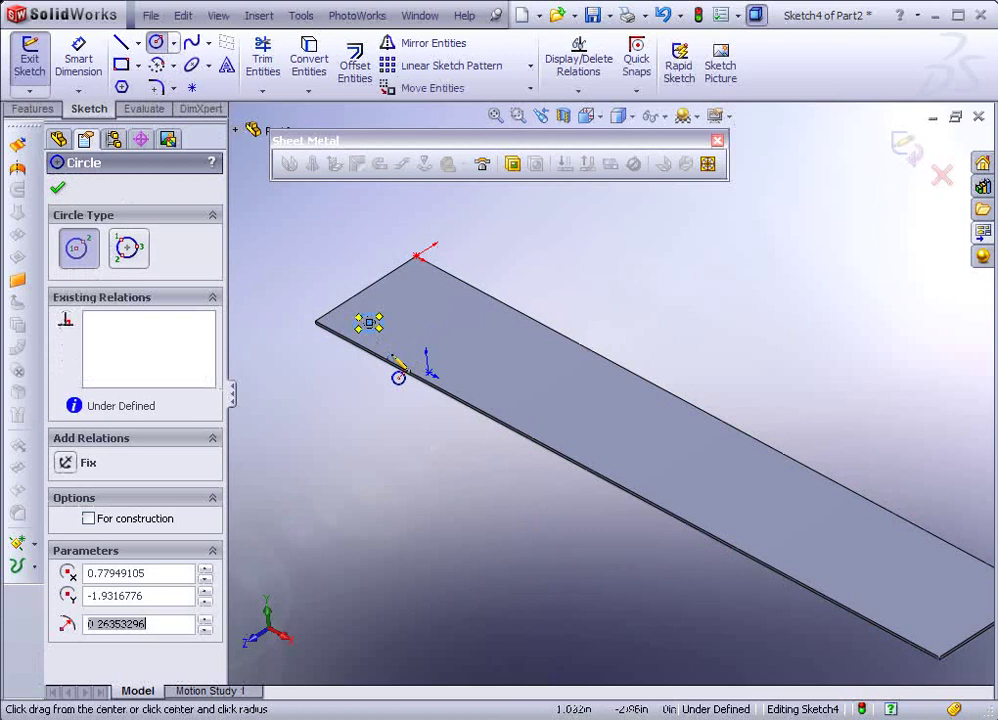
Start a linear sketch pattern of the circle along the strip with 15 instances spaced 1 in apart
{"action": "left_click", "coordinate": [258, 16]}
{"action": "left_click", "coordinate": [301, 16]}
{"action": "mouse_move", "coordinate": [363, 246]}
{"action": "left_click", "coordinate": [510, 487]}
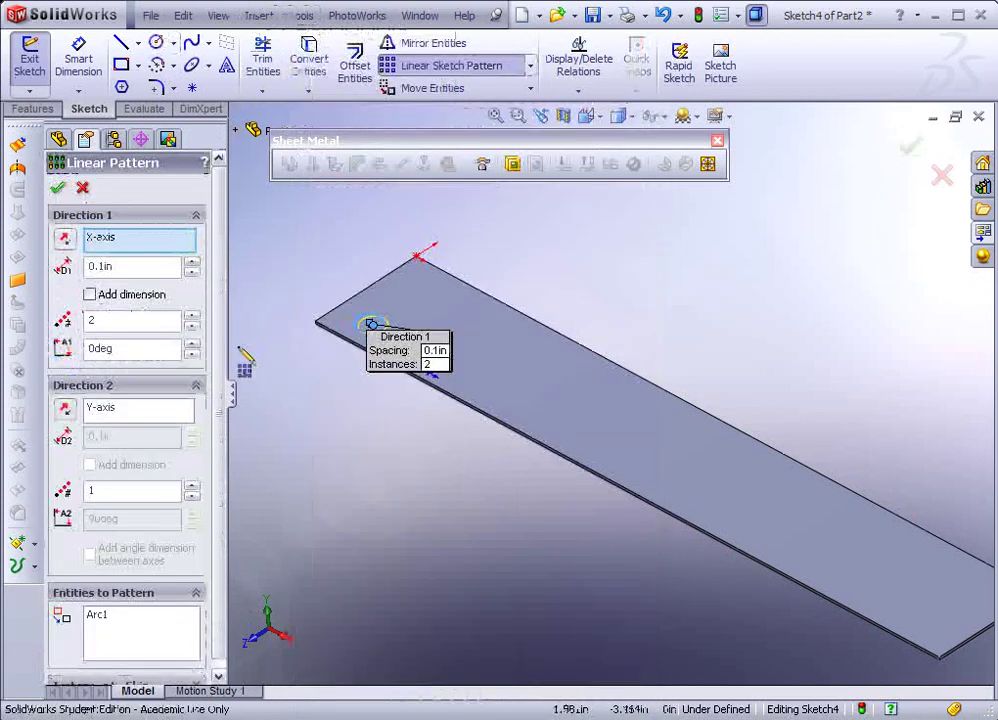
{"action": "left_click", "coordinate": [191, 262]}
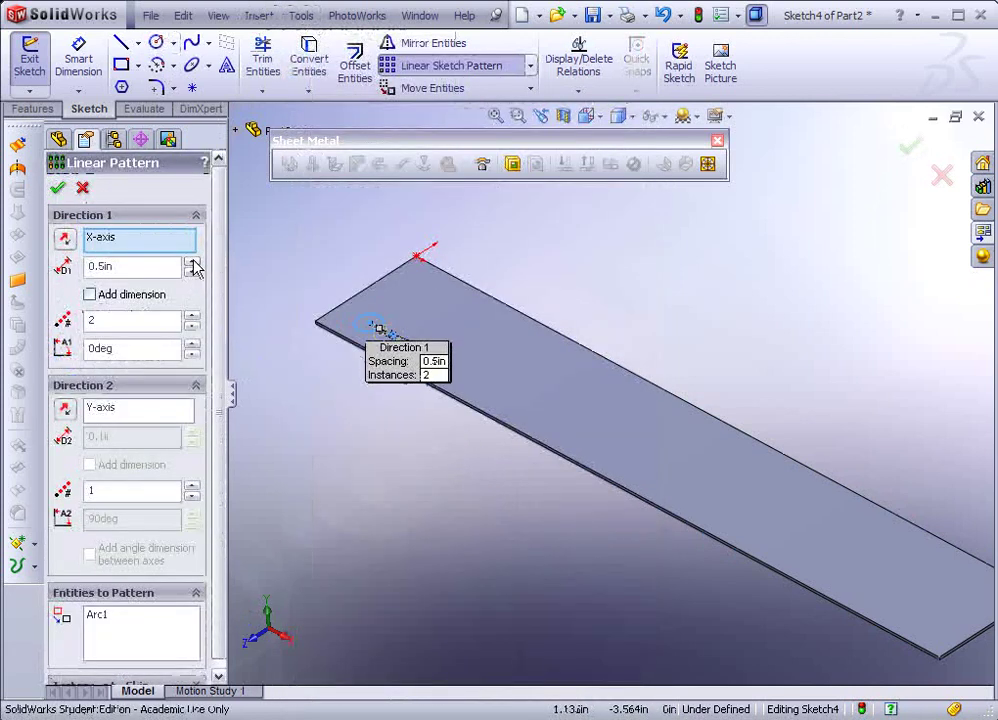
{"action": "left_click", "coordinate": [193, 273]}
{"action": "left_click", "coordinate": [192, 262]}
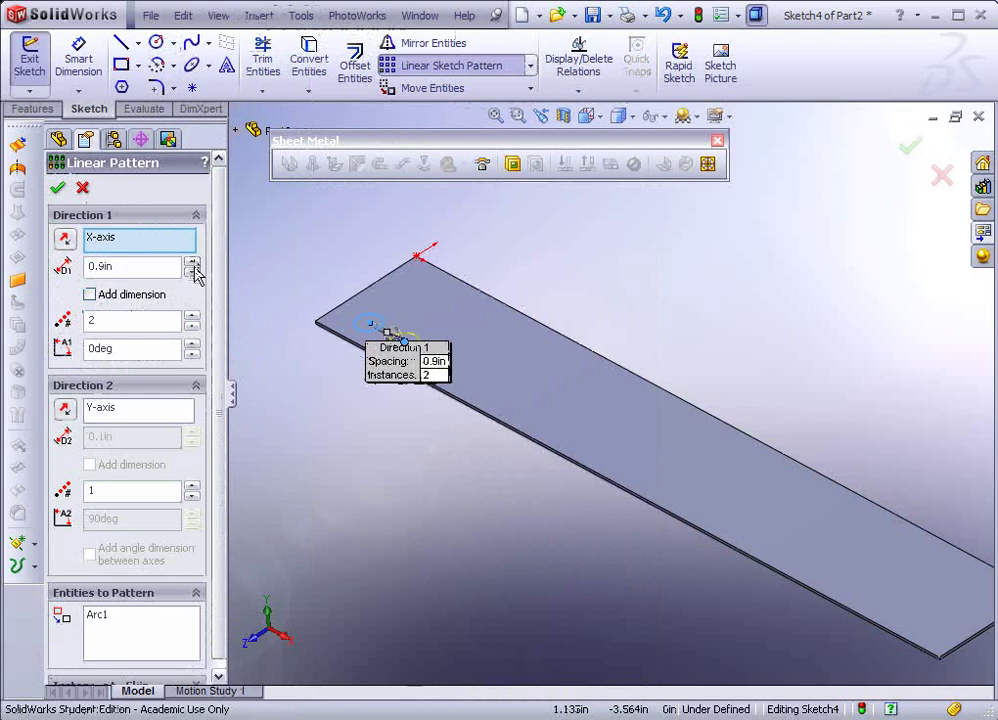
{"action": "left_click", "coordinate": [192, 262]}
{"action": "left_click_drag", "start_coordinate": [193, 321], "coordinate": [194, 322]}
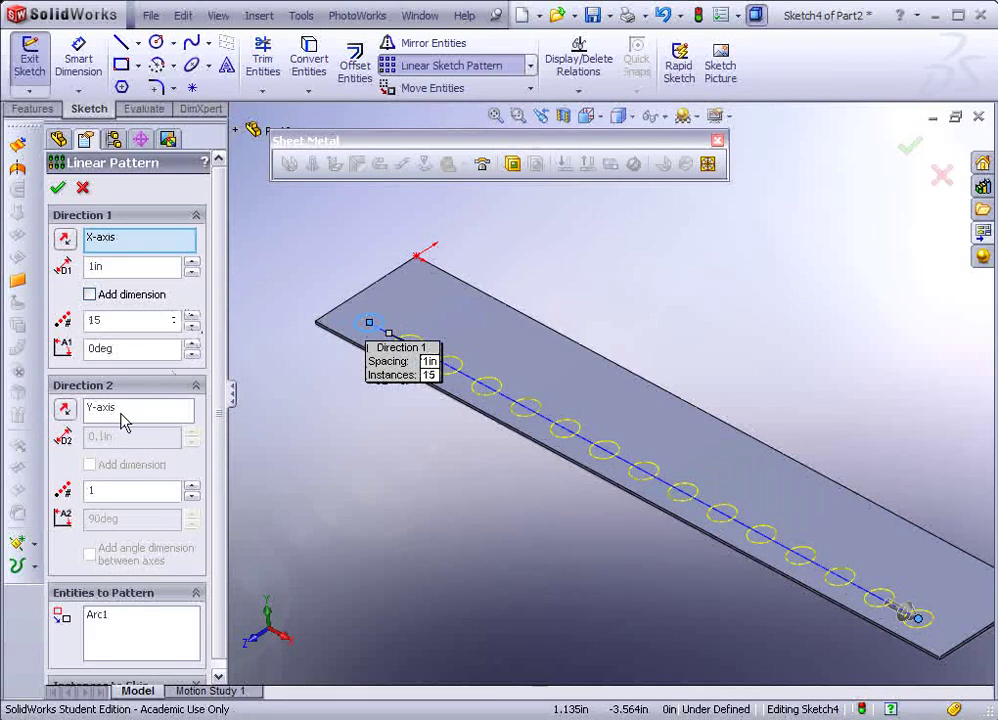
Add a second pattern direction across the strip with 3 instances spaced 0.7 in apart and finish the pattern
{"action": "left_click", "coordinate": [189, 488]}
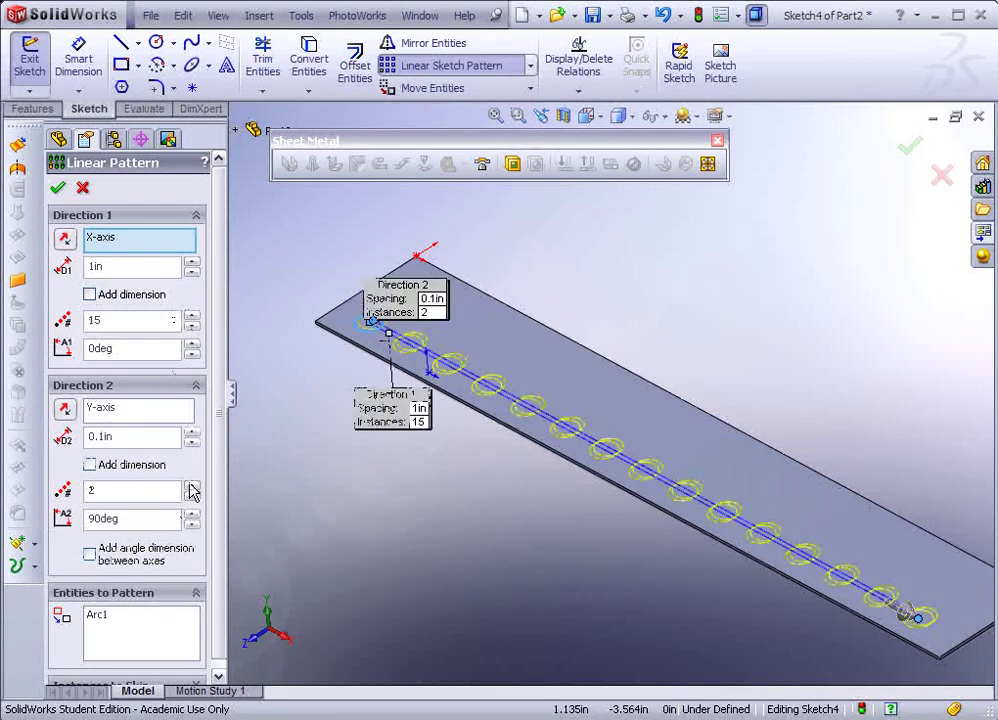
{"action": "left_click", "coordinate": [189, 488]}
{"action": "left_click_drag", "start_coordinate": [189, 432], "coordinate": [192, 434]}
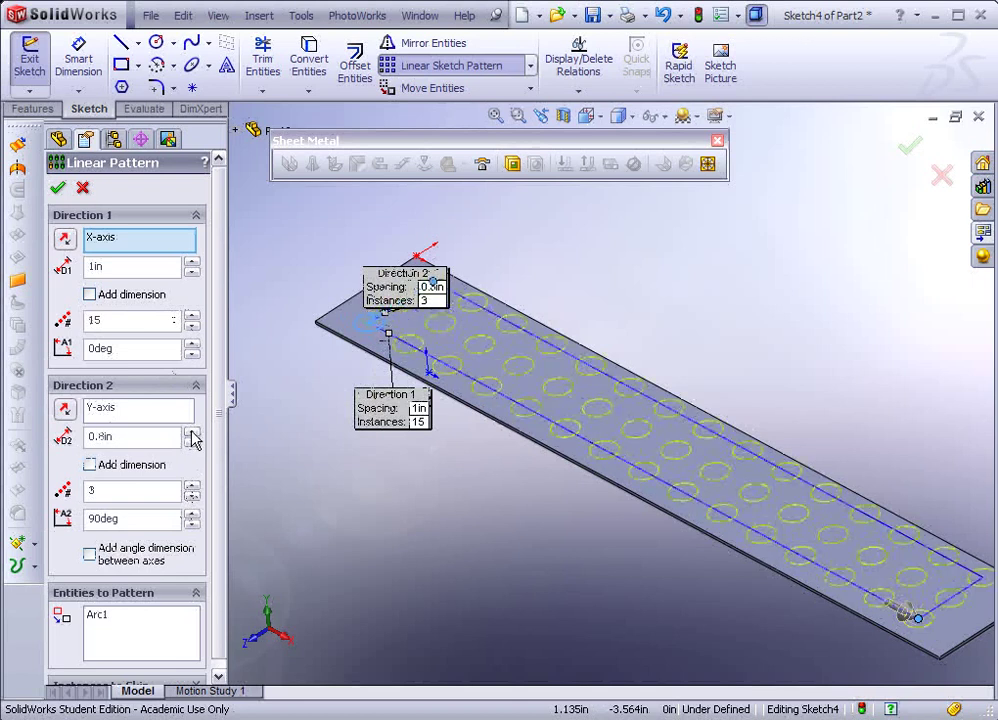
{"action": "left_click", "coordinate": [192, 442]}
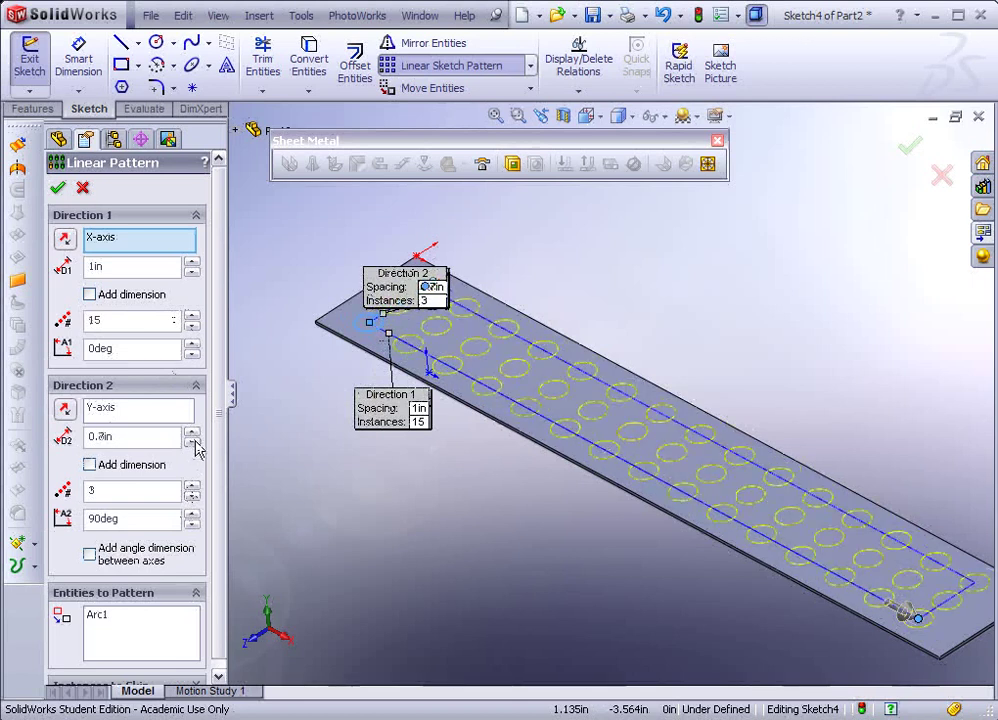
{"action": "left_click", "coordinate": [57, 189]}
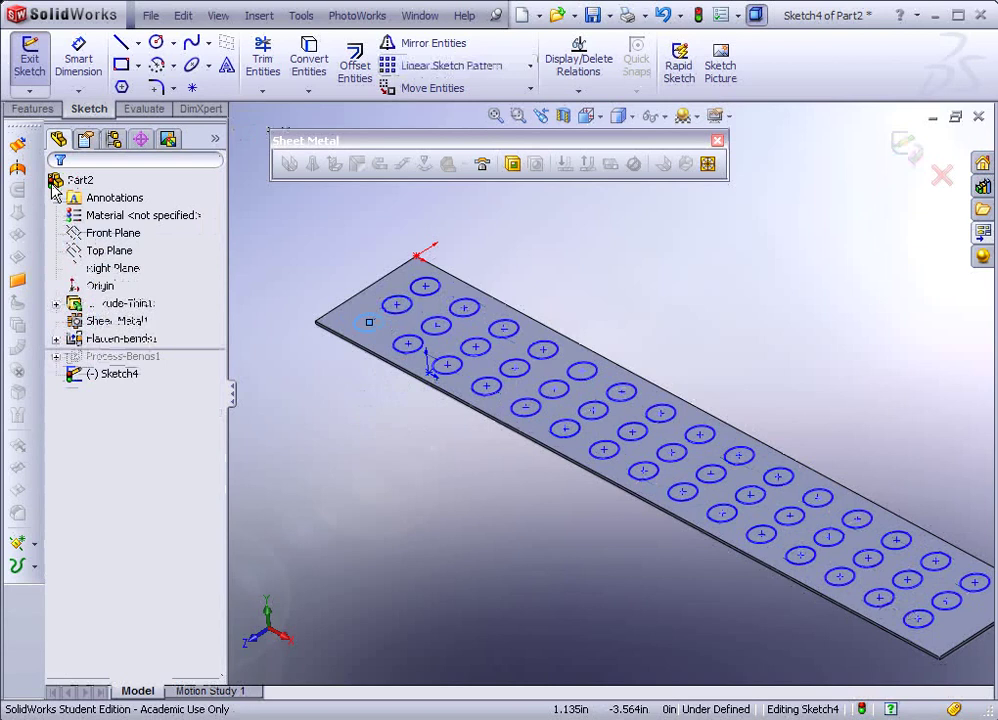
Cut the patterned circles through the flattened strip with an Extruded Cut
{"action": "left_click", "coordinate": [45, 107]}
{"action": "left_click", "coordinate": [225, 65]}
{"action": "left_click", "coordinate": [89, 398]}
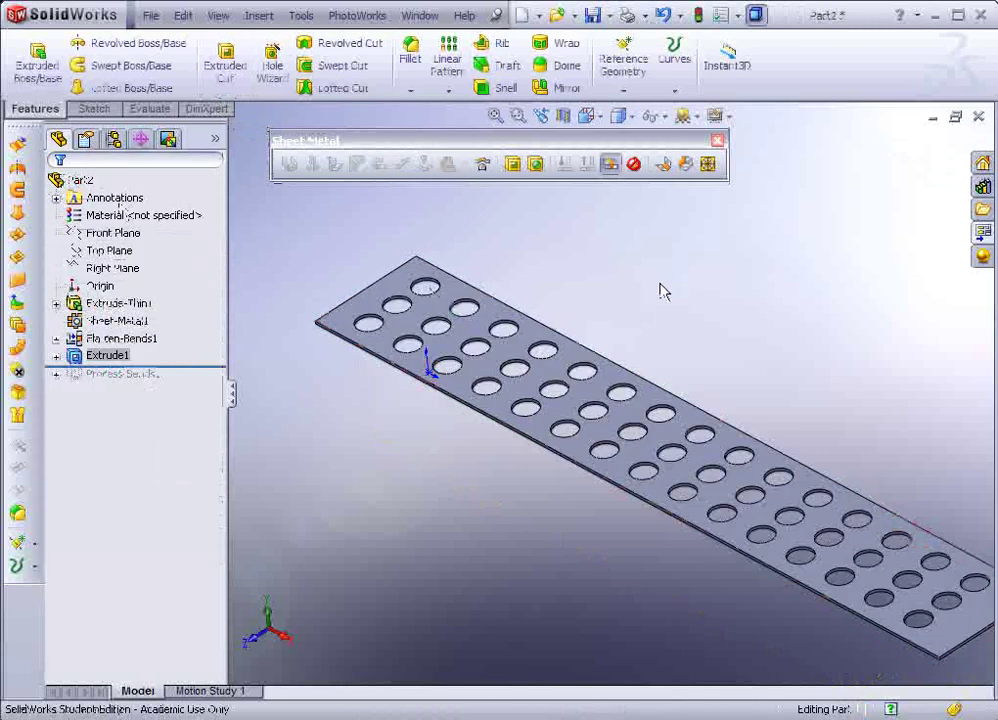
Fold the perforated strip back into the cylinder and inspect the holes around it
{"action": "left_click", "coordinate": [609, 165]}
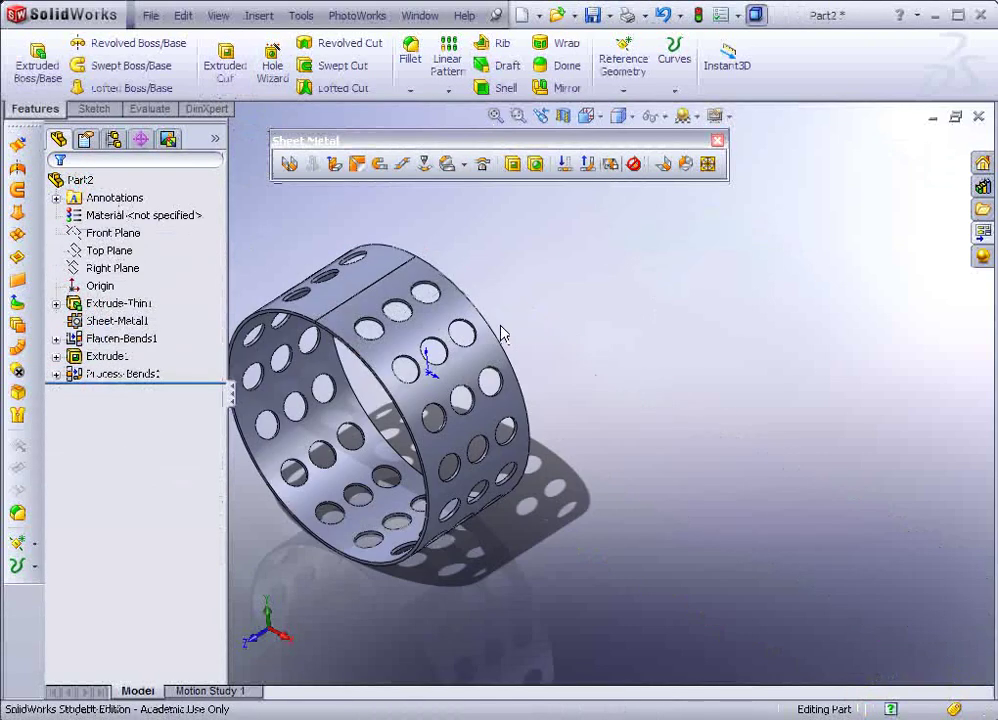
{"action": "middle_click_drag", "start_coordinate": [503, 535], "coordinate": [526, 368]}
{"action": "scroll", "coordinate": [528, 372], "scroll_direction": "down", "scroll_amount": 5}
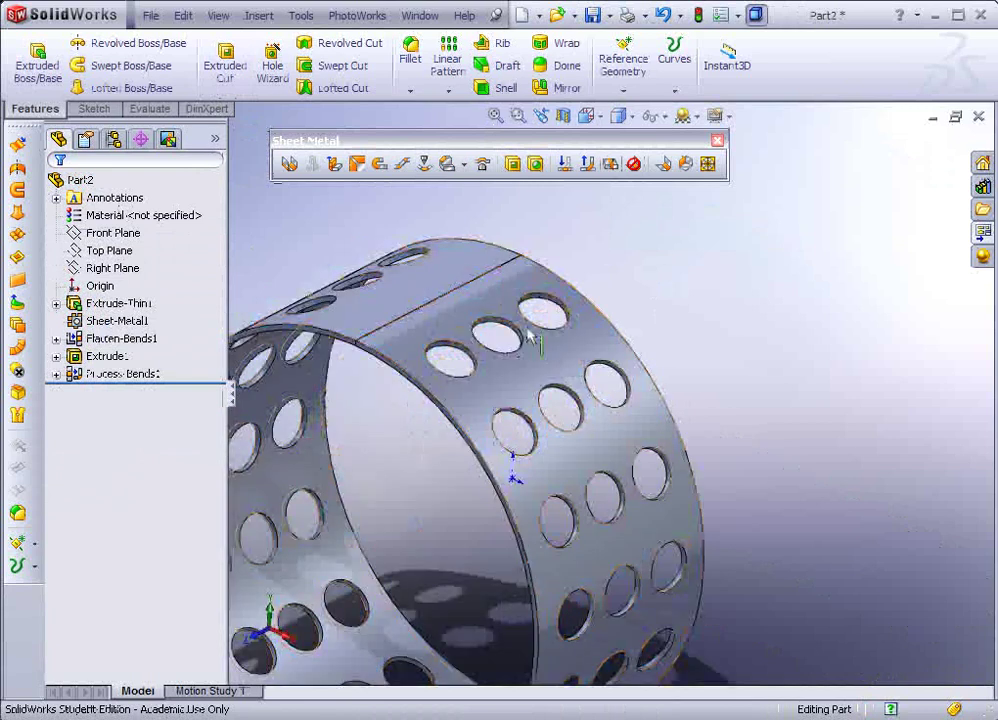
{"action": "scroll", "coordinate": [421, 463], "scroll_direction": "up", "scroll_amount": 3}
{"action": "middle_click_drag", "start_coordinate": [421, 463], "coordinate": [497, 427]}
{"action": "scroll", "coordinate": [497, 427], "scroll_direction": "down", "scroll_amount": 2}
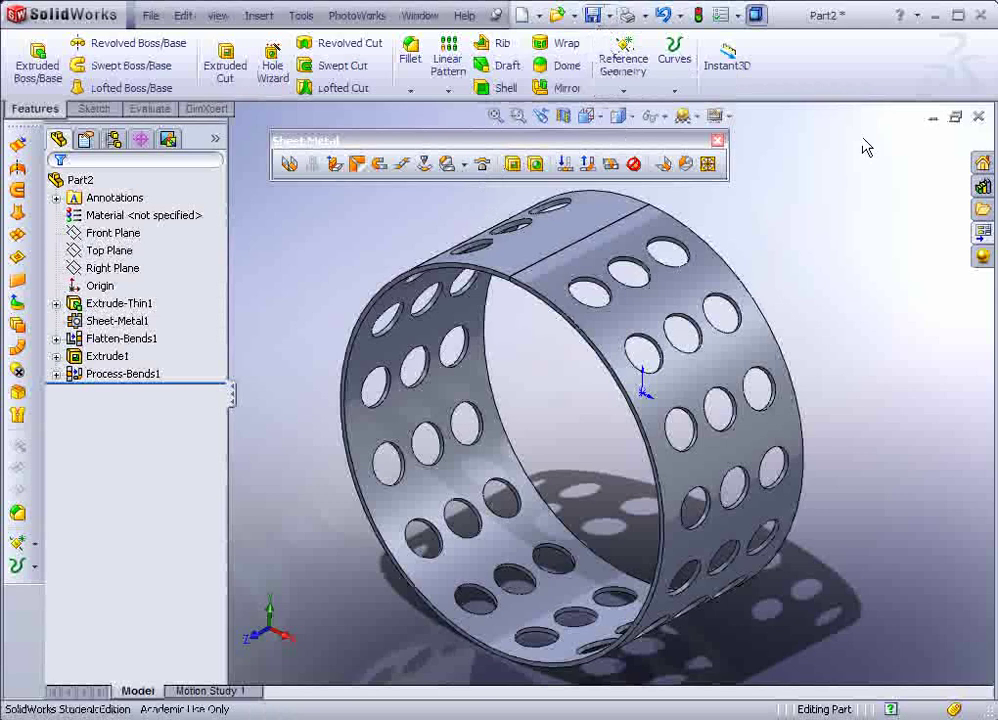
Close the perforated cylinder part without saving it
{"action": "left_click", "coordinate": [980, 117]}
{"action": "left_click", "coordinate": [499, 398]}
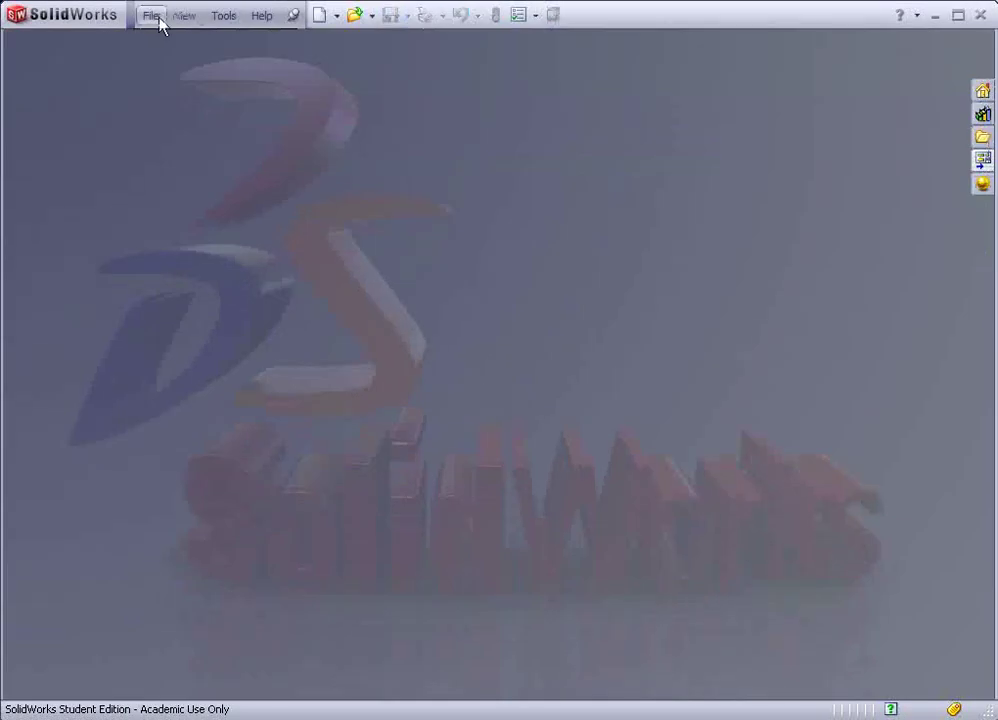
Switch to the exercise PDF and read the objective, sketch and extrusion instructions for Exercise 24 on conical sheet metal forms
{"action": "key", "text": "alt+Tab"}
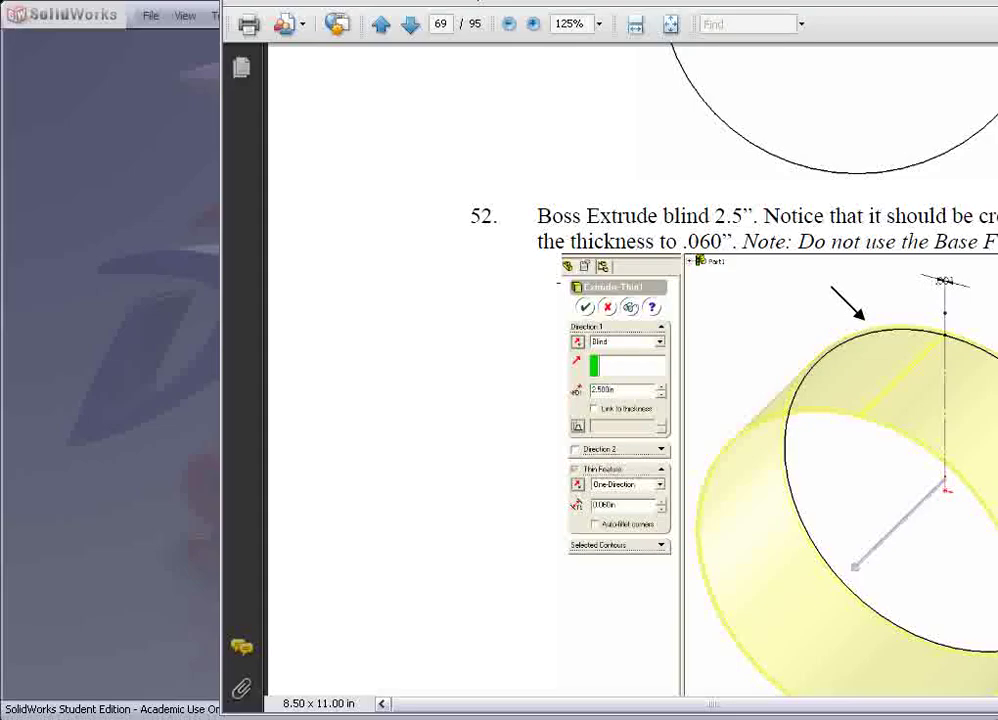
{"action": "scroll", "coordinate": [566, 296], "scroll_direction": "down", "scroll_amount": 20}
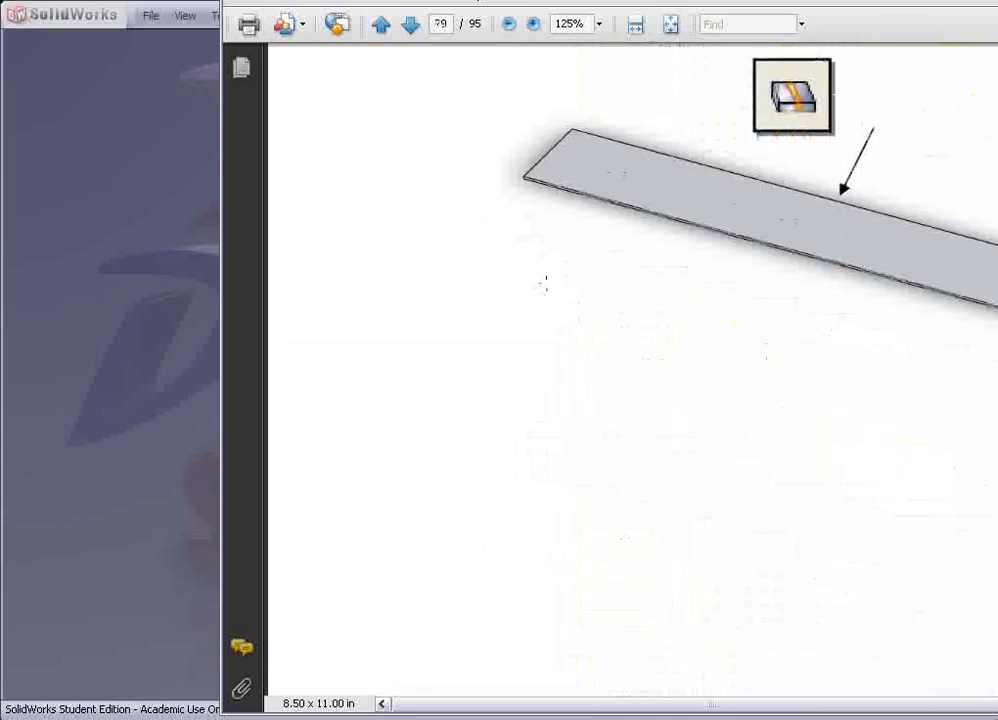
{"action": "scroll", "coordinate": [526, 278], "scroll_direction": "down", "scroll_amount": 10}
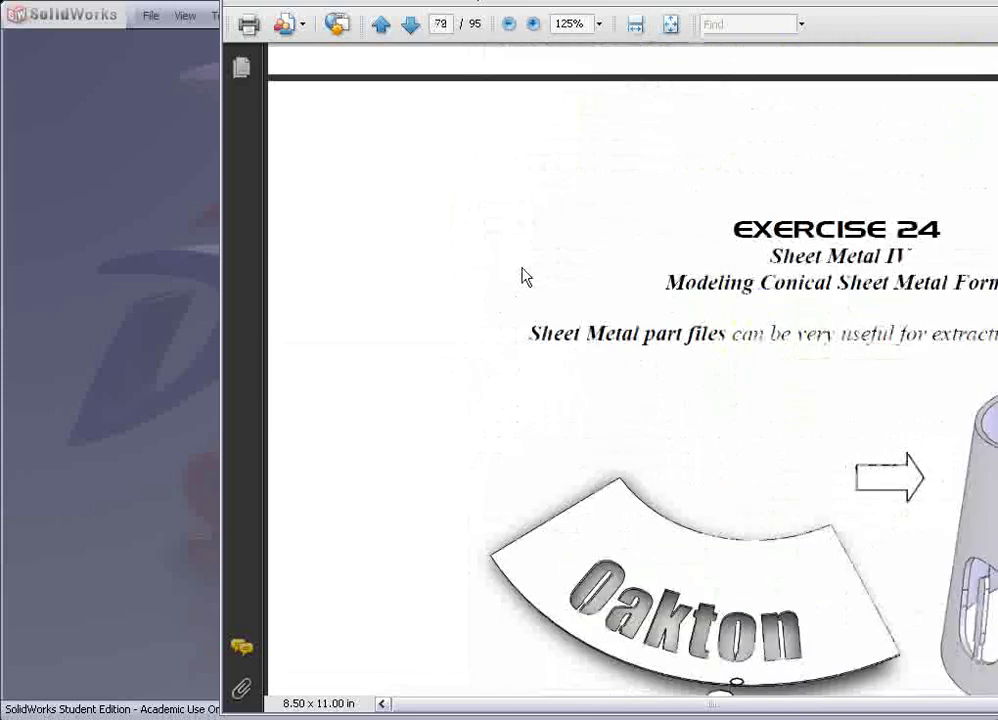
{"action": "scroll", "coordinate": [526, 278], "scroll_direction": "down", "scroll_amount": 2}
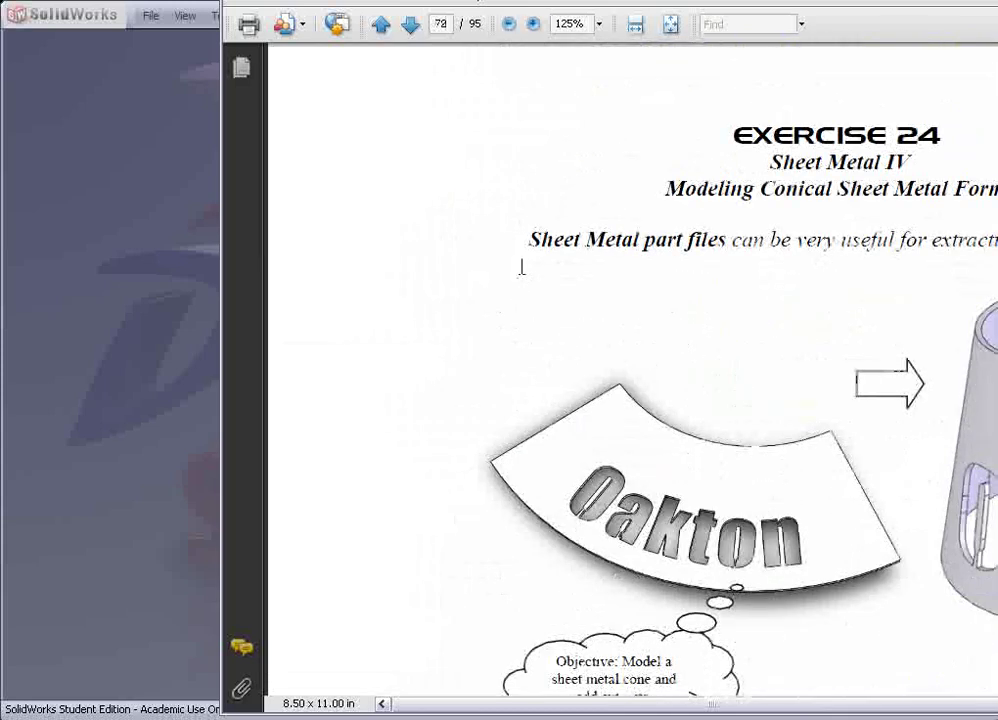
{"action": "scroll", "coordinate": [521, 267], "scroll_direction": "down", "scroll_amount": 3}
{"action": "scroll", "coordinate": [521, 267], "scroll_direction": "up", "scroll_amount": 1}
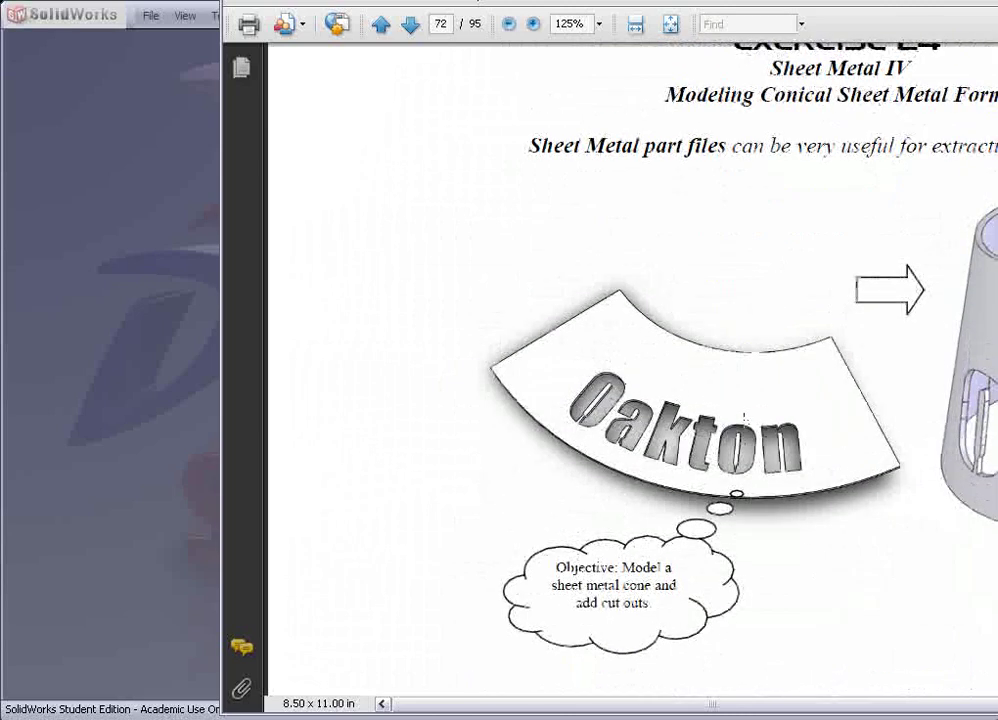
{"action": "scroll", "coordinate": [744, 417], "scroll_direction": "down", "scroll_amount": 20}
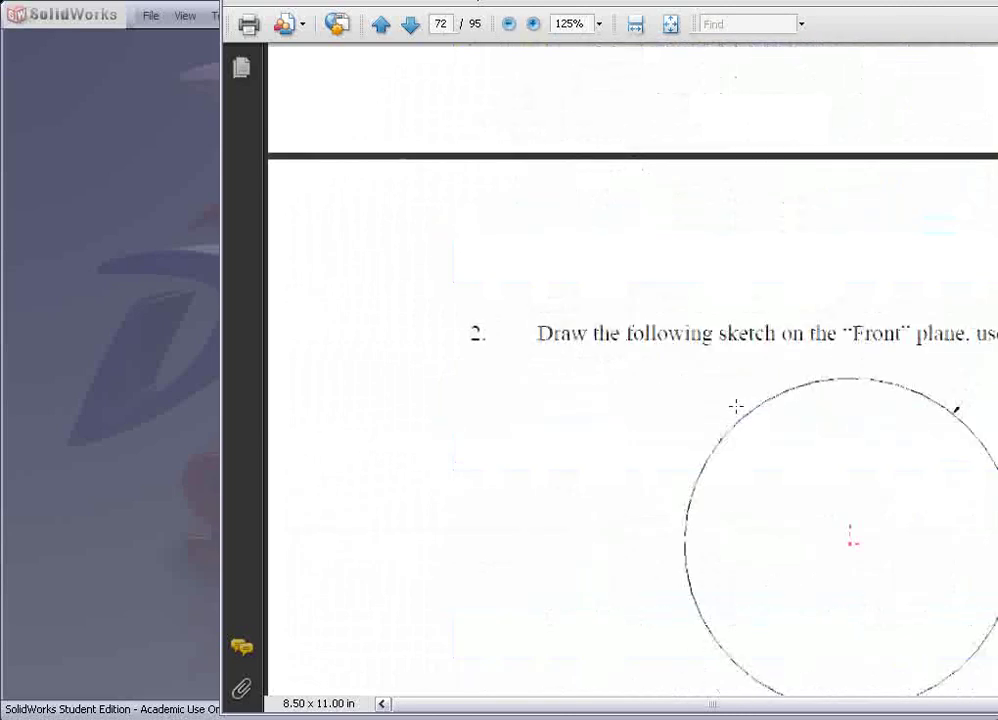
{"action": "scroll", "coordinate": [733, 401], "scroll_direction": "down", "scroll_amount": 9}
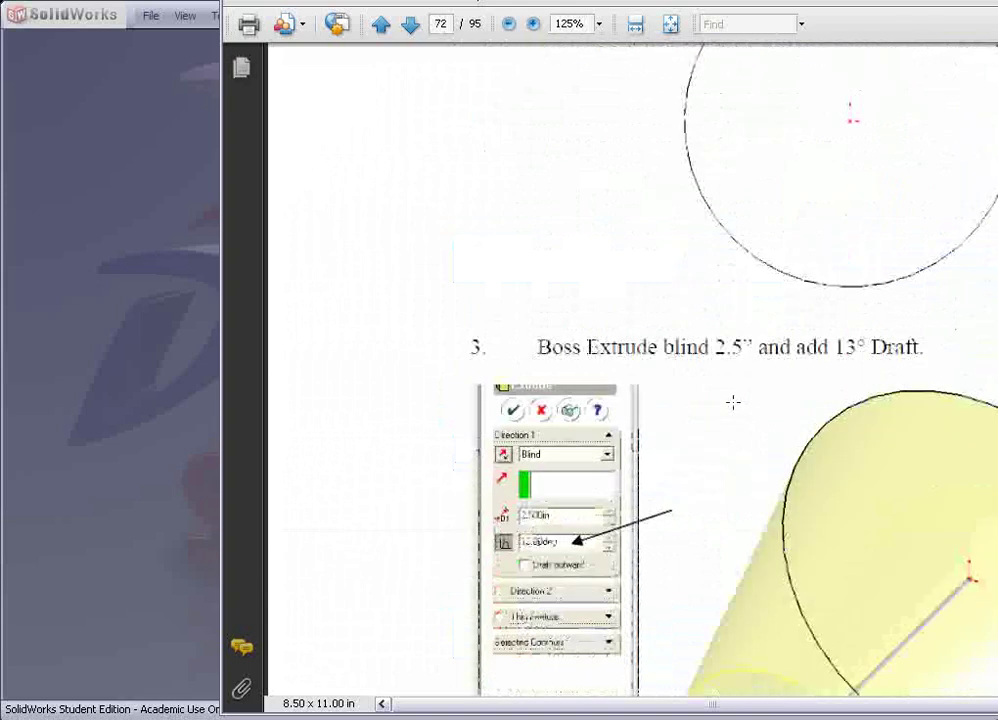
{"action": "scroll", "coordinate": [733, 401], "scroll_direction": "up", "scroll_amount": 4}
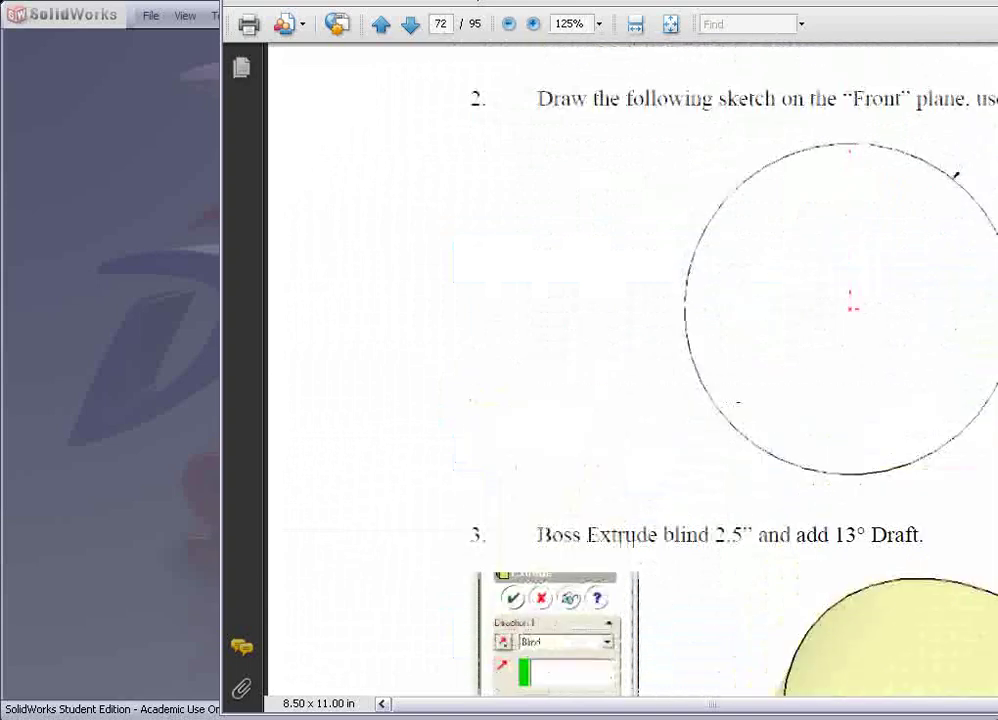
Return to SolidWorks and create a new part from the preselected Inch RED part template
{"action": "left_click", "coordinate": [87, 59]}
{"action": "left_click", "coordinate": [150, 18]}
{"action": "left_click", "coordinate": [178, 43]}
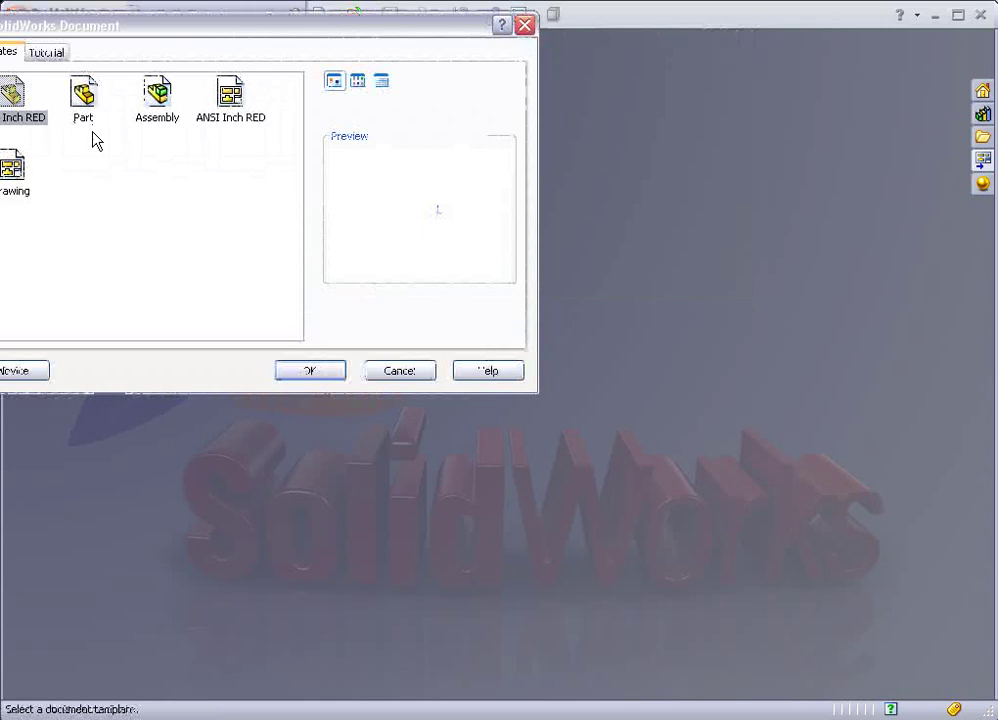
{"action": "left_click", "coordinate": [309, 369]}
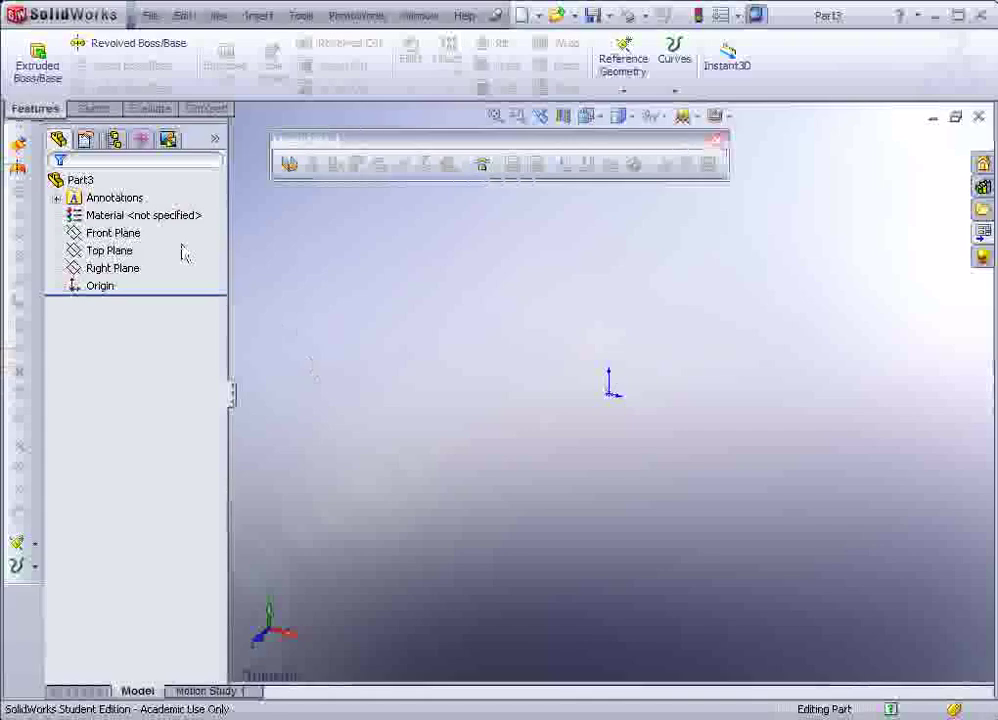
Sketch a circle centered on the origin on the Front Plane with a radius of about 2.69 in
{"action": "left_click", "coordinate": [110, 233]}
{"action": "left_click", "coordinate": [114, 205]}
{"action": "left_click", "coordinate": [156, 42]}
{"action": "left_click", "coordinate": [611, 393]}
{"action": "left_click", "coordinate": [757, 319]}
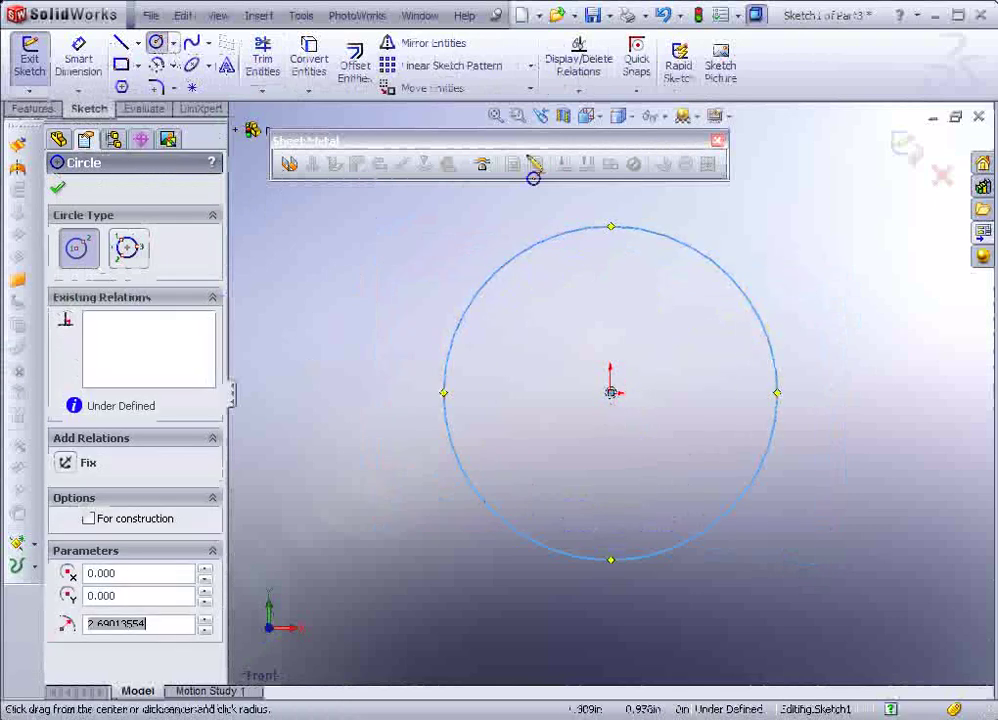
Dimension the circle's diameter as 2.5 in
{"action": "left_click", "coordinate": [78, 58]}
{"action": "left_click", "coordinate": [733, 275]}
{"action": "left_click", "coordinate": [790, 222]}
{"action": "type", "text": "2.5"}
{"action": "key", "text": "Return"}
Extrude the circle blind 2.5 in with a 13° inward draft to form the cone
{"action": "mouse_move", "coordinate": [646, 401]}
{"action": "middle_mouse_down"}
{"action": "mouse_move", "coordinate": [597, 450]}
{"action": "mouse_move", "coordinate": [457, 305]}
{"action": "middle_mouse_up"}
{"action": "left_click", "coordinate": [34, 108]}
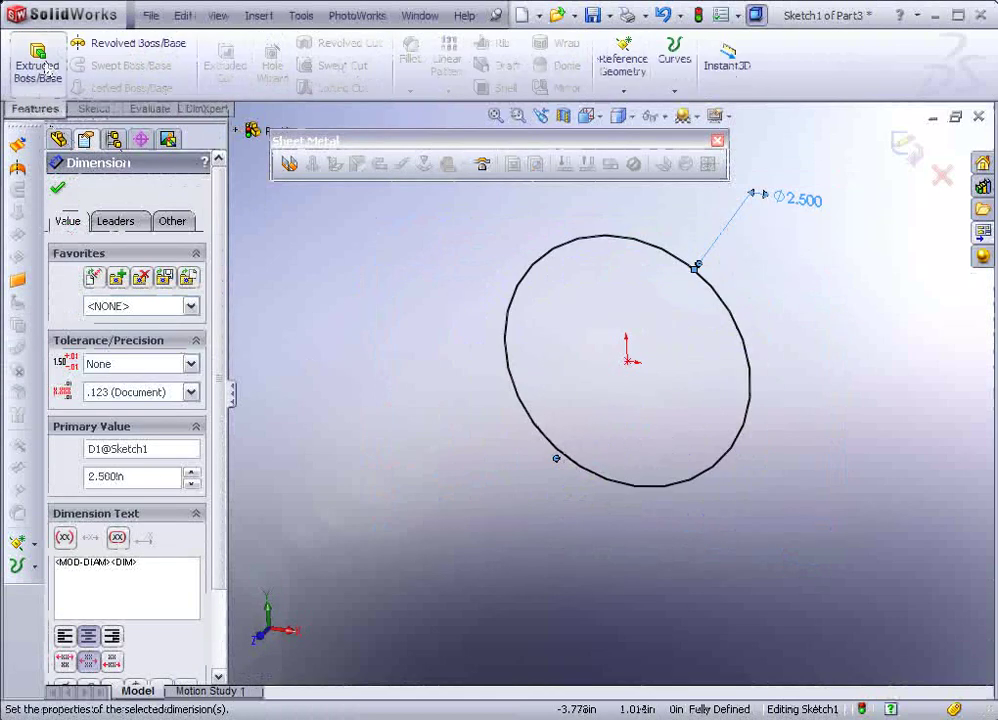
{"action": "left_click", "coordinate": [32, 70]}
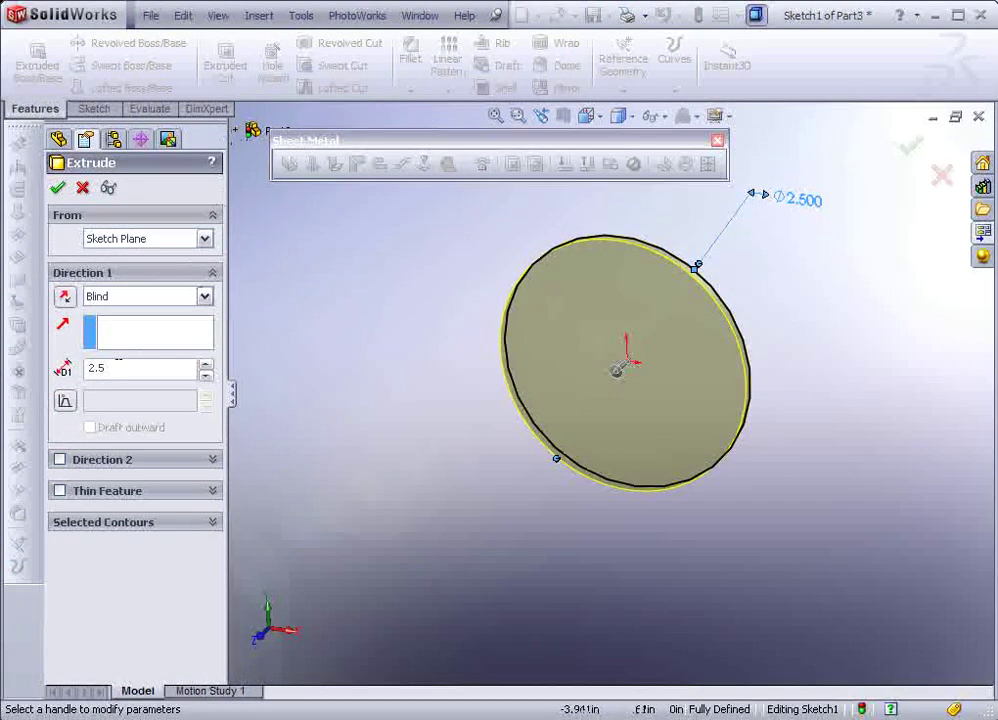
{"action": "left_click", "coordinate": [65, 400]}
{"action": "key", "text": "alt+Tab"}
{"action": "scroll", "coordinate": [971, 428], "scroll_direction": "down", "scroll_amount": 3}
{"action": "scroll", "coordinate": [958, 428], "scroll_direction": "down", "scroll_amount": 2}
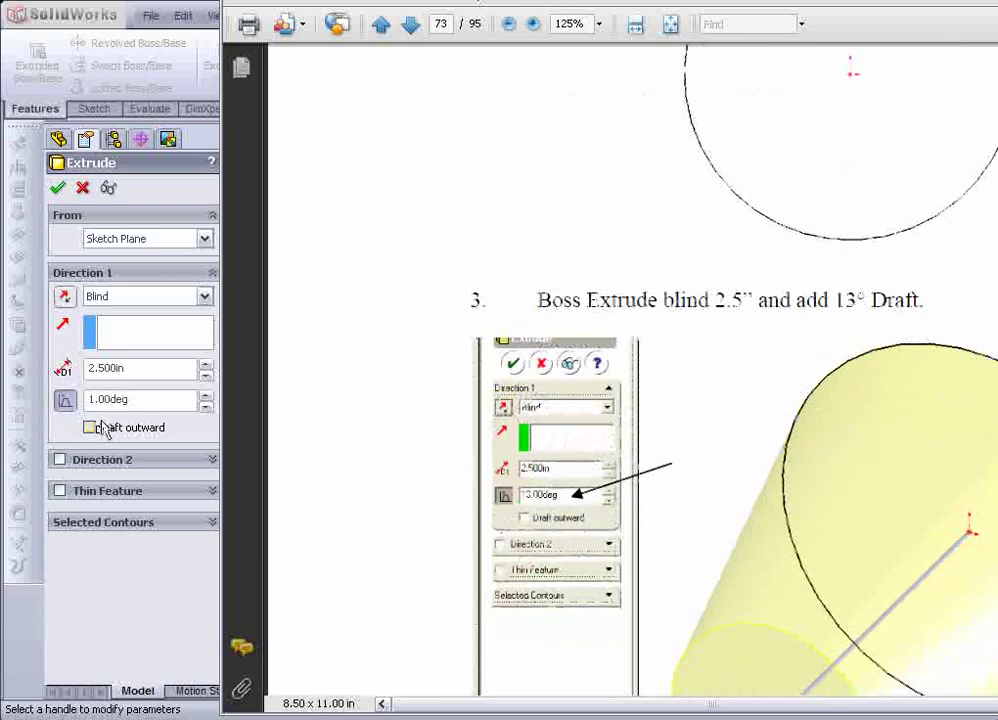
{"action": "left_click", "coordinate": [145, 398]}
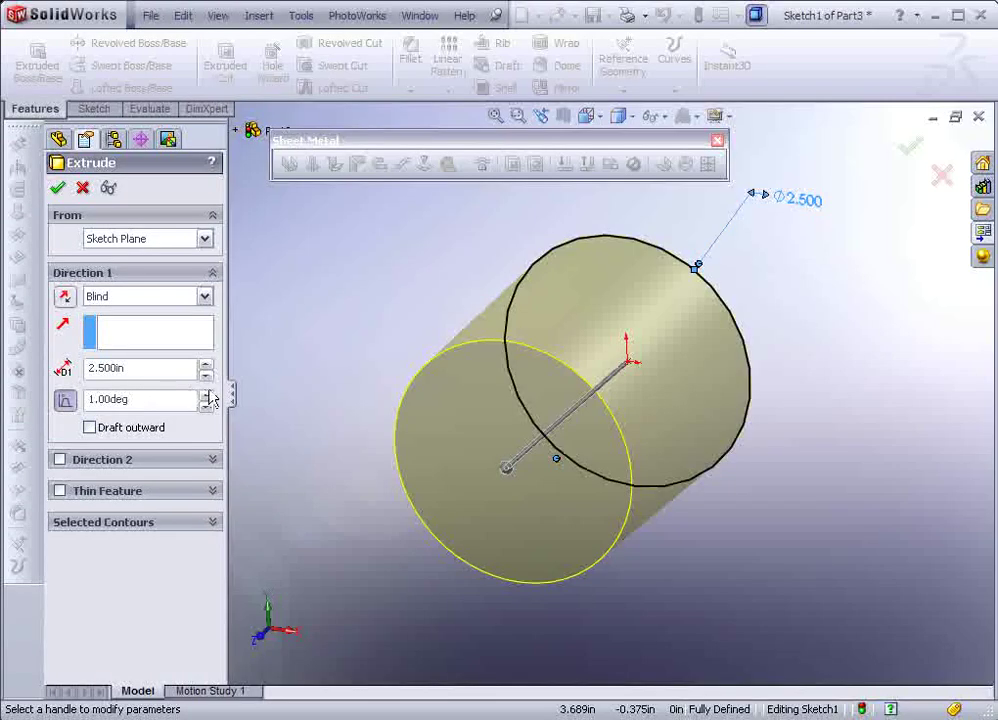
{"action": "left_click", "coordinate": [206, 394]}
{"action": "left_click_drag", "start_coordinate": [206, 394], "coordinate": [204, 390]}
{"action": "left_click", "coordinate": [57, 187]}
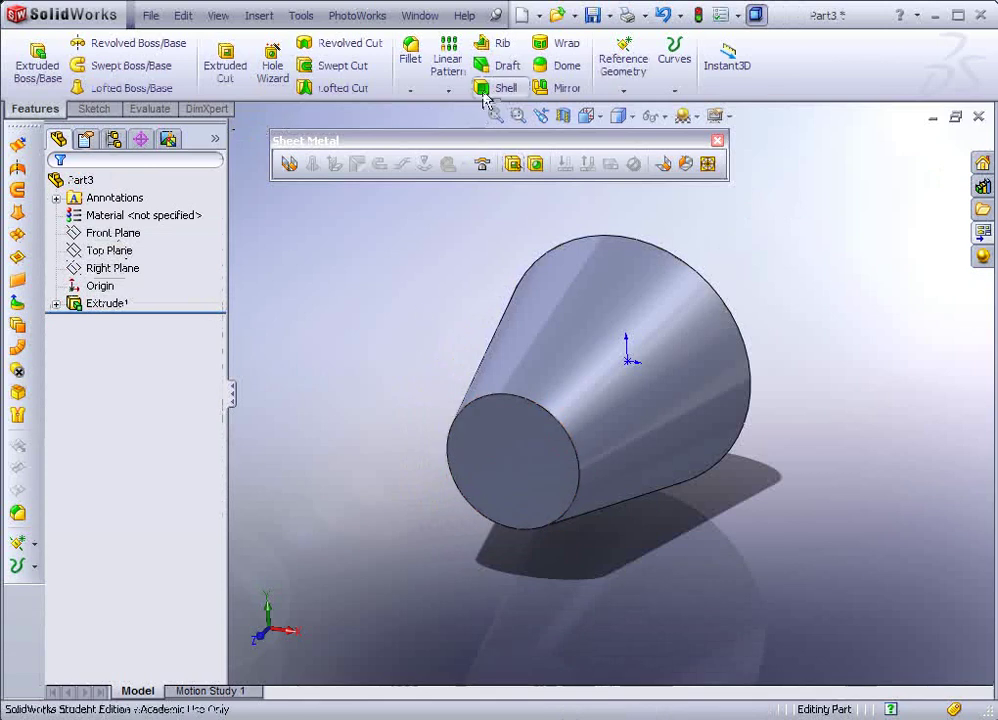
Shell the cone to a 0.06 in wall thickness, removing both circular end faces
{"action": "left_click", "coordinate": [500, 87]}
{"action": "type", "text": ".06"}
{"action": "left_click", "coordinate": [495, 461]}
{"action": "middle_click_drag", "start_coordinate": [568, 430], "coordinate": [733, 348]}
{"action": "left_click", "coordinate": [672, 358]}
{"action": "left_click", "coordinate": [57, 187]}
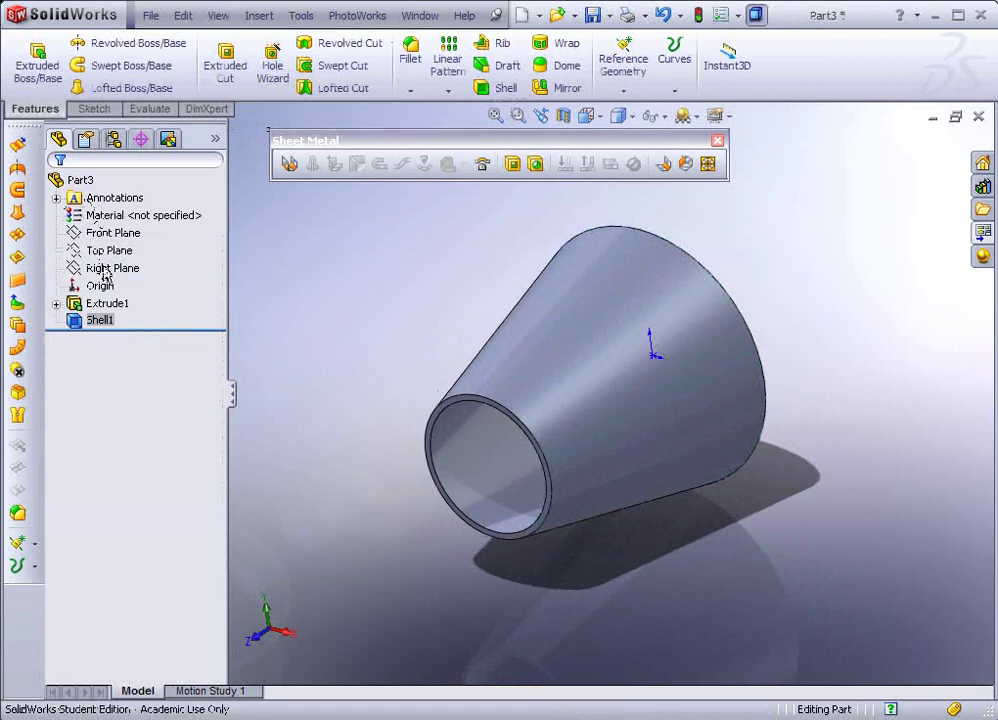
Start a sketch on the Front Plane and draw a vertical centerline from the origin up past the cone's outer edge
{"action": "middle_click_drag", "start_coordinate": [470, 300], "coordinate": [387, 383]}
{"action": "left_click", "coordinate": [117, 234]}
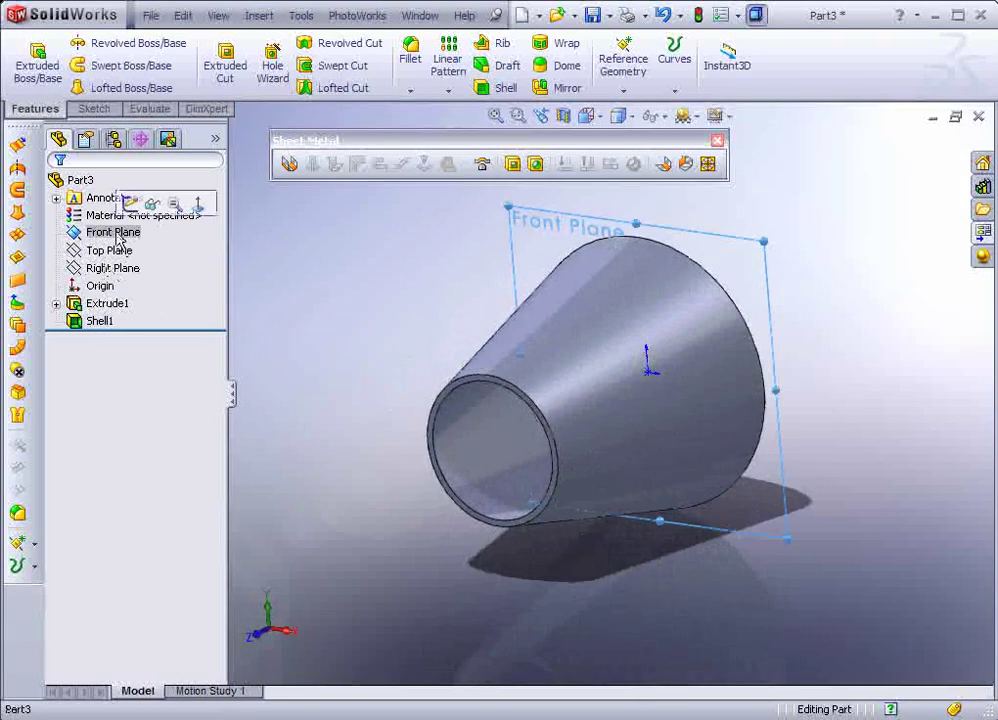
{"action": "left_click", "coordinate": [130, 203]}
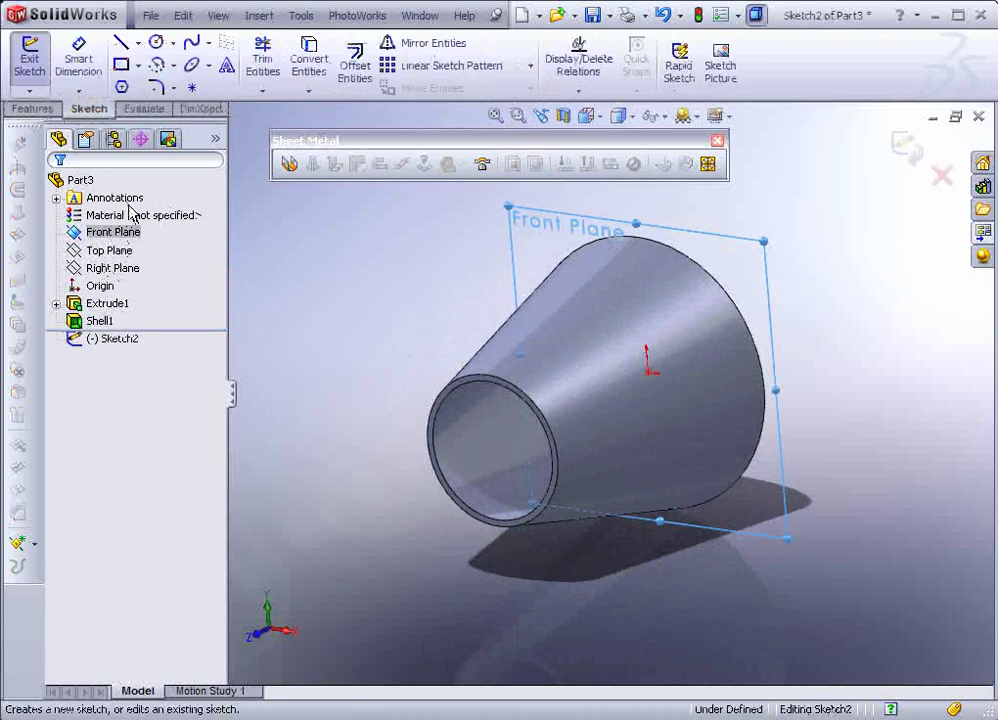
{"action": "key", "text": "space"}
{"action": "left_click", "coordinate": [176, 274]}
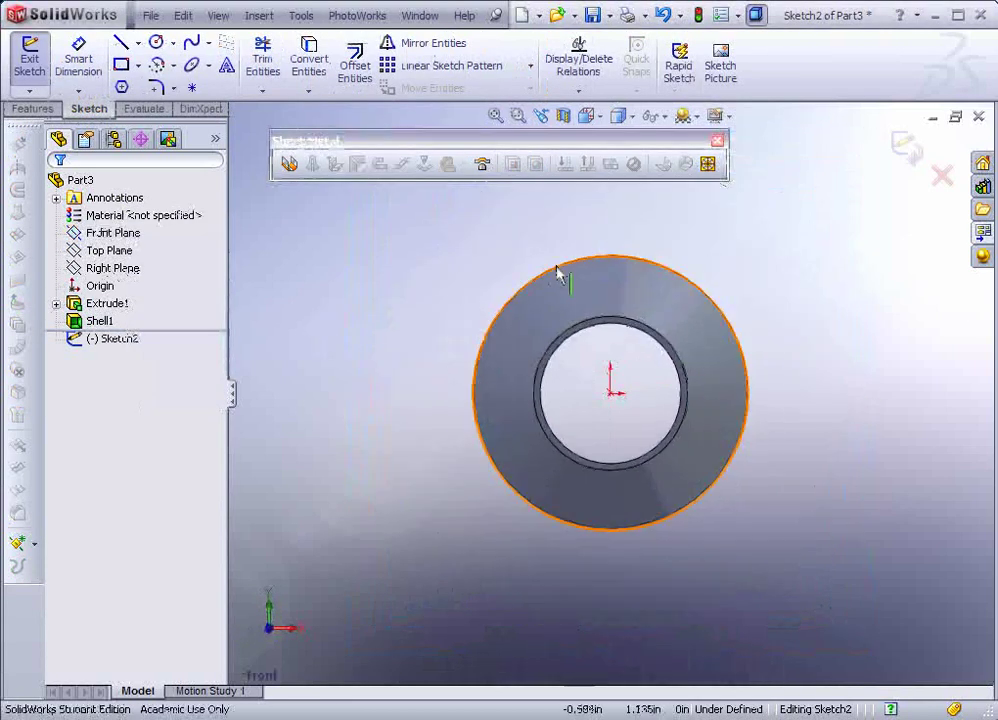
{"action": "left_click", "coordinate": [138, 42]}
{"action": "left_click", "coordinate": [158, 83]}
{"action": "left_click", "coordinate": [611, 392]}
{"action": "left_click", "coordinate": [612, 217]}
{"action": "key", "text": "Escape"}
Sketch a line from the origin, tilted slightly left of the centerline, ending just beyond the cone's outer edge
{"action": "left_click", "coordinate": [138, 42]}
{"action": "left_click", "coordinate": [156, 63]}
{"action": "left_click_drag", "start_coordinate": [611, 392], "coordinate": [600, 250]}
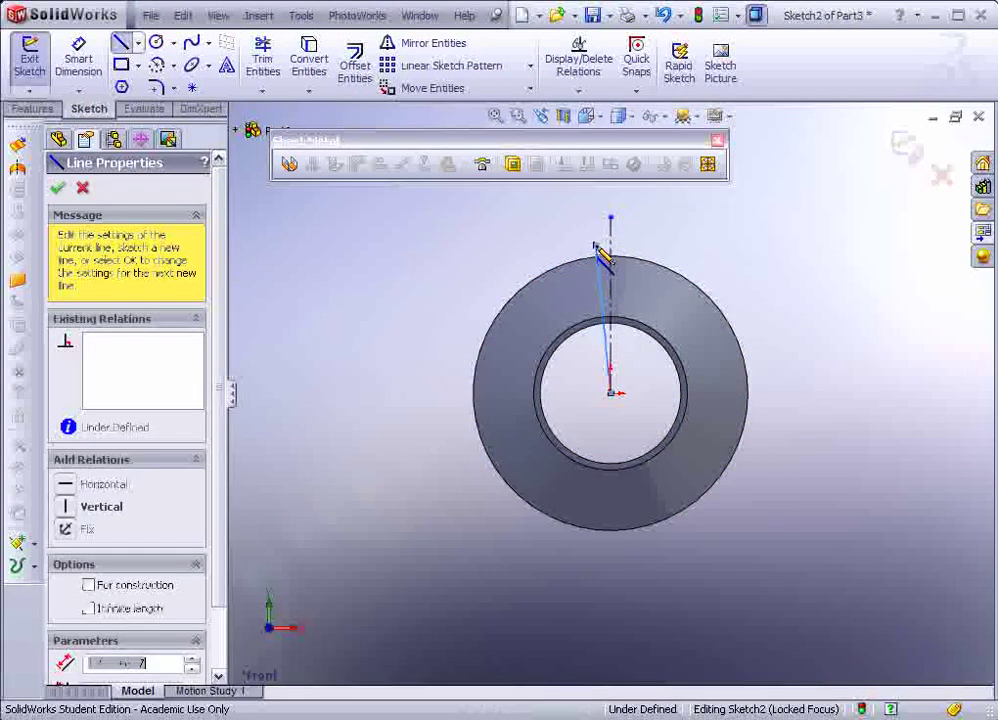
{"action": "key", "text": "Escape"}
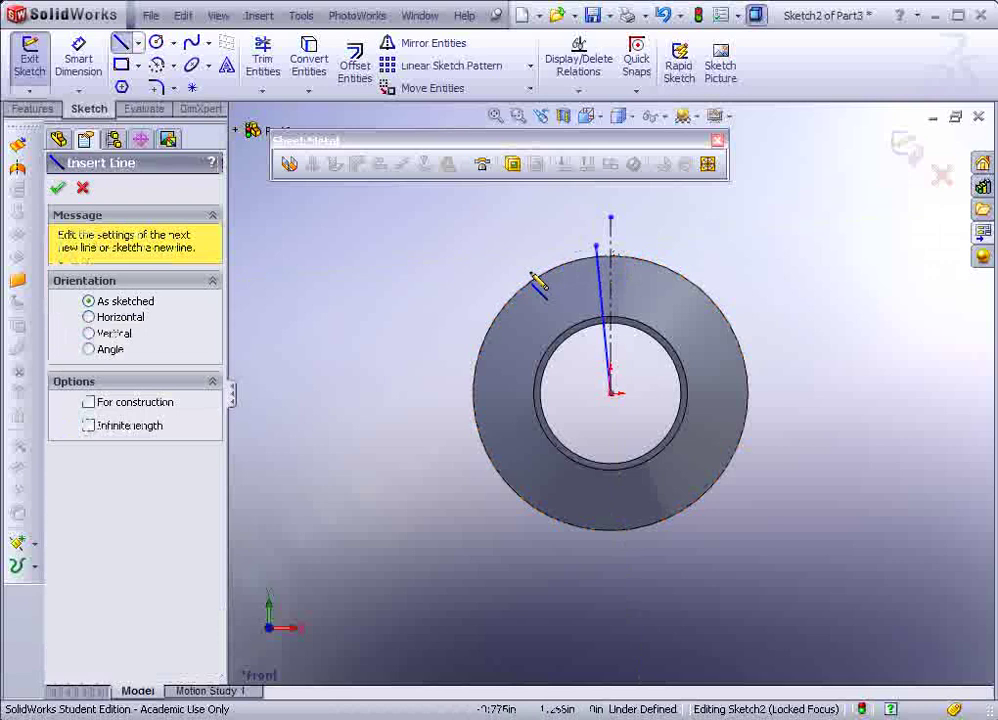
{"action": "key", "text": "Escape"}
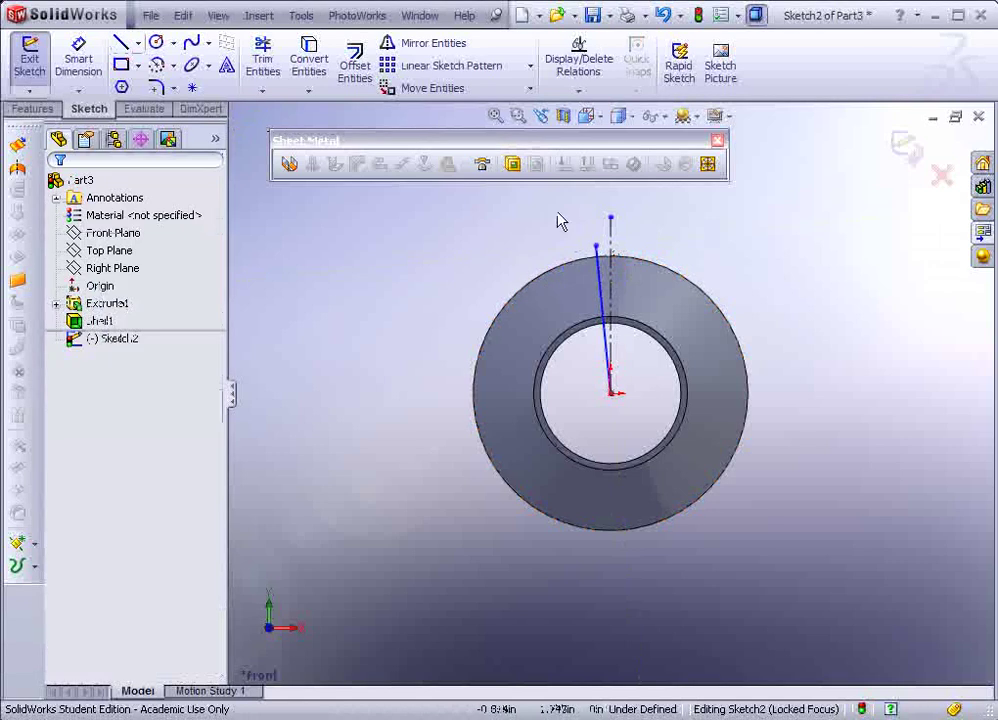
Mirror the slanted line about the centerline and move its upper endpoint onto the cone's outer edge
{"action": "left_click_drag", "start_coordinate": [586, 199], "coordinate": [634, 322]}
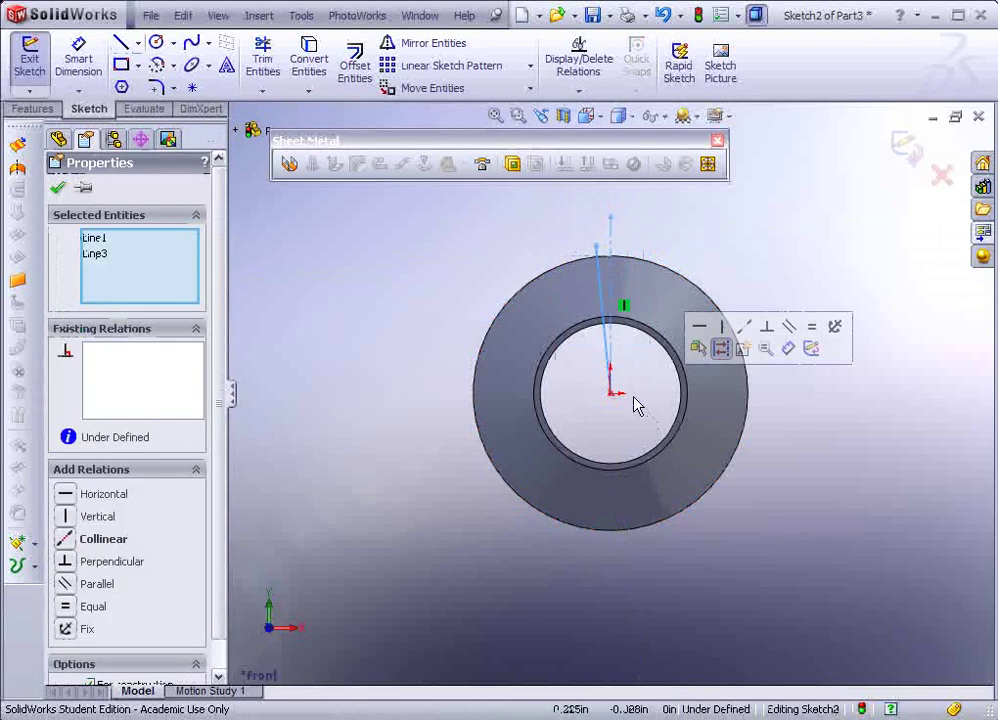
{"action": "left_click", "coordinate": [394, 48]}
{"action": "scroll", "coordinate": [597, 250], "scroll_direction": "down", "scroll_amount": 3}
{"action": "mouse_move", "coordinate": [593, 292]}
{"action": "left_mouse_down"}
{"action": "mouse_move", "coordinate": [561, 323]}
{"action": "mouse_move", "coordinate": [594, 316]}
{"action": "left_mouse_up"}
{"action": "key", "text": "Escape"}
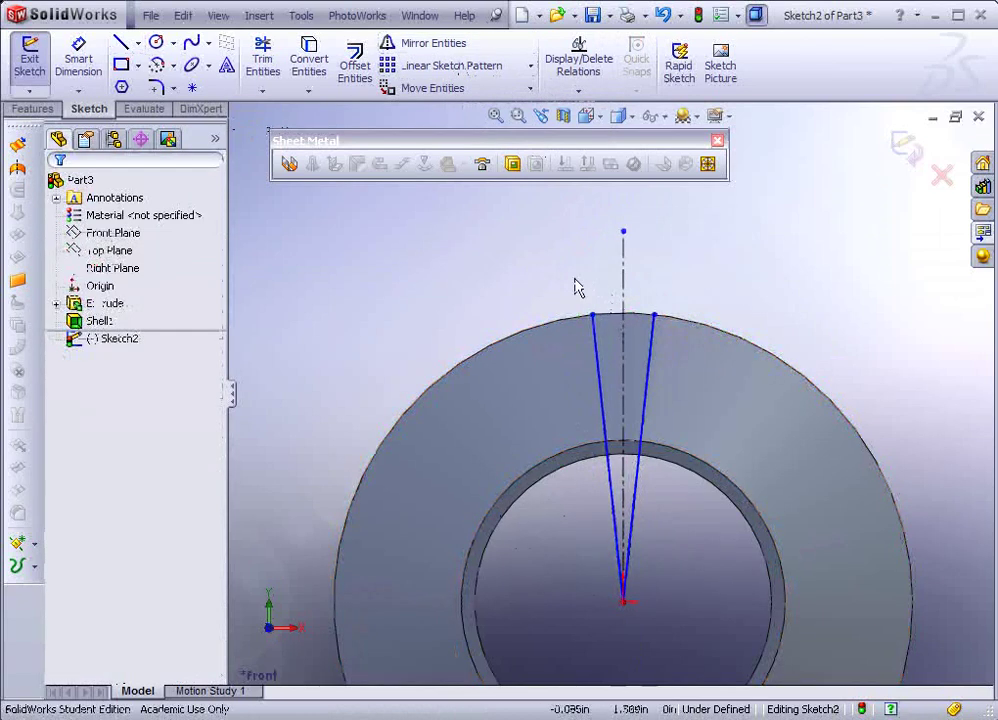
Dimension the gap between the upper endpoints of the two mirrored lines as 0.001 in, checking the exercise PDF
{"action": "key", "text": "d"}
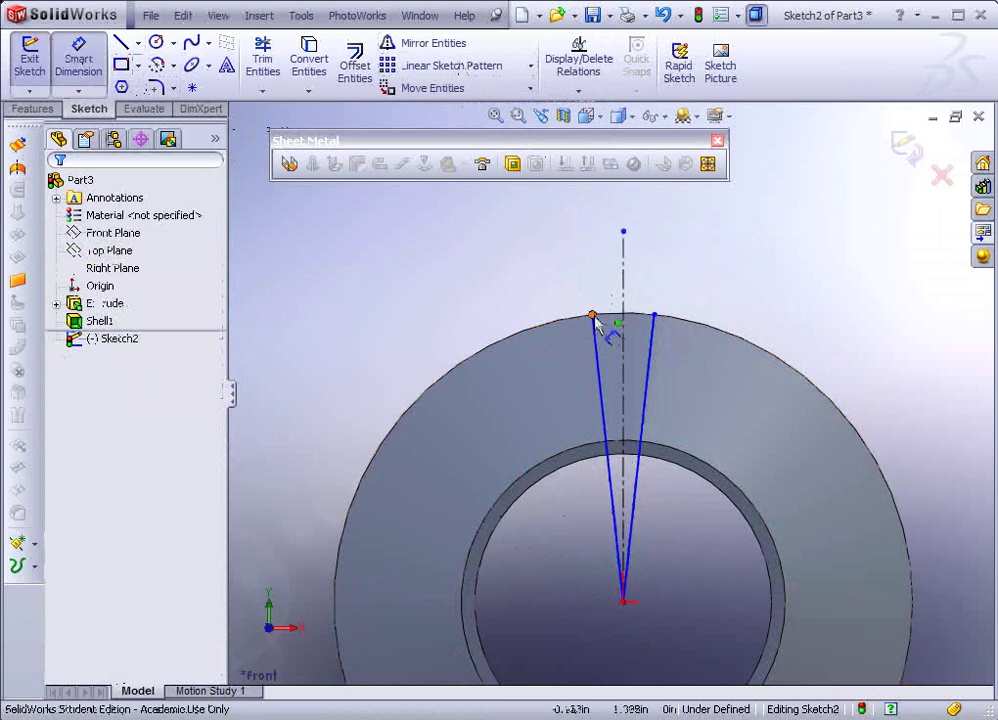
{"action": "left_click", "coordinate": [593, 316]}
{"action": "left_click", "coordinate": [654, 316]}
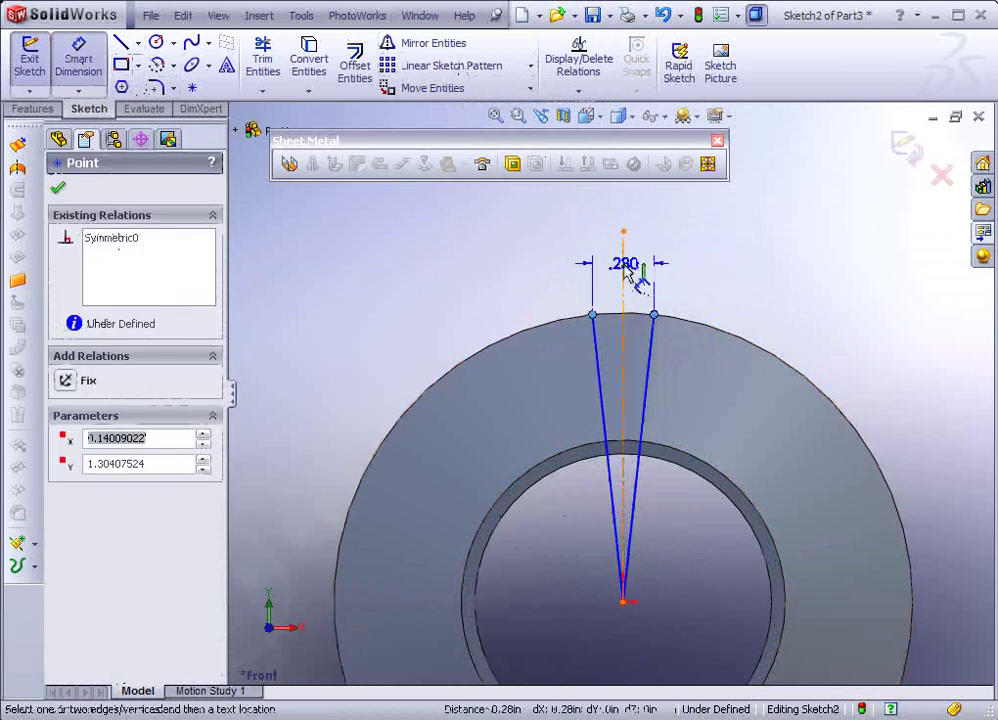
{"action": "left_click", "coordinate": [633, 268]}
{"action": "key", "text": "alt+Tab"}
{"action": "scroll", "coordinate": [940, 345], "scroll_direction": "down", "scroll_amount": 5}
{"action": "scroll", "coordinate": [940, 345], "scroll_direction": "down", "scroll_amount": 15}
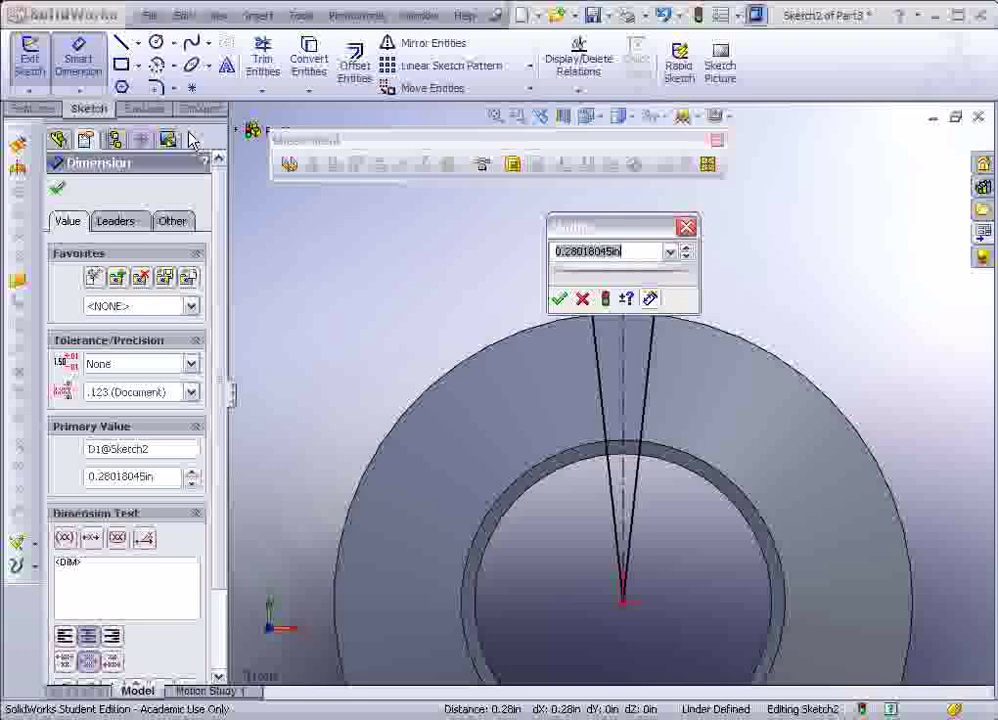
{"action": "type", "text": ".1"}
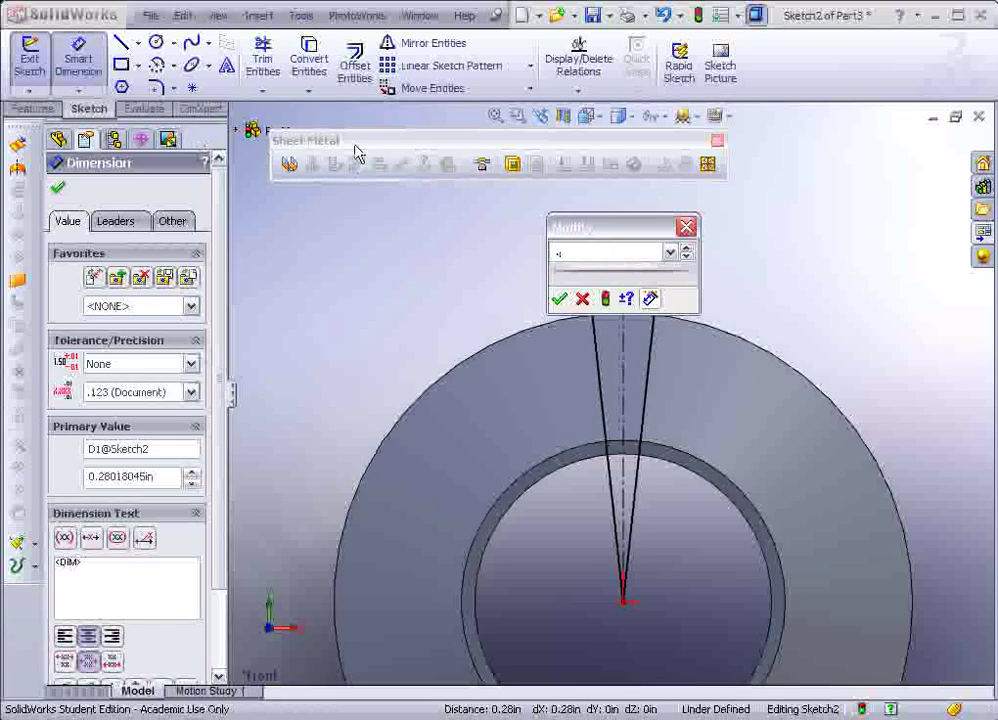
{"action": "left_click", "coordinate": [558, 298]}
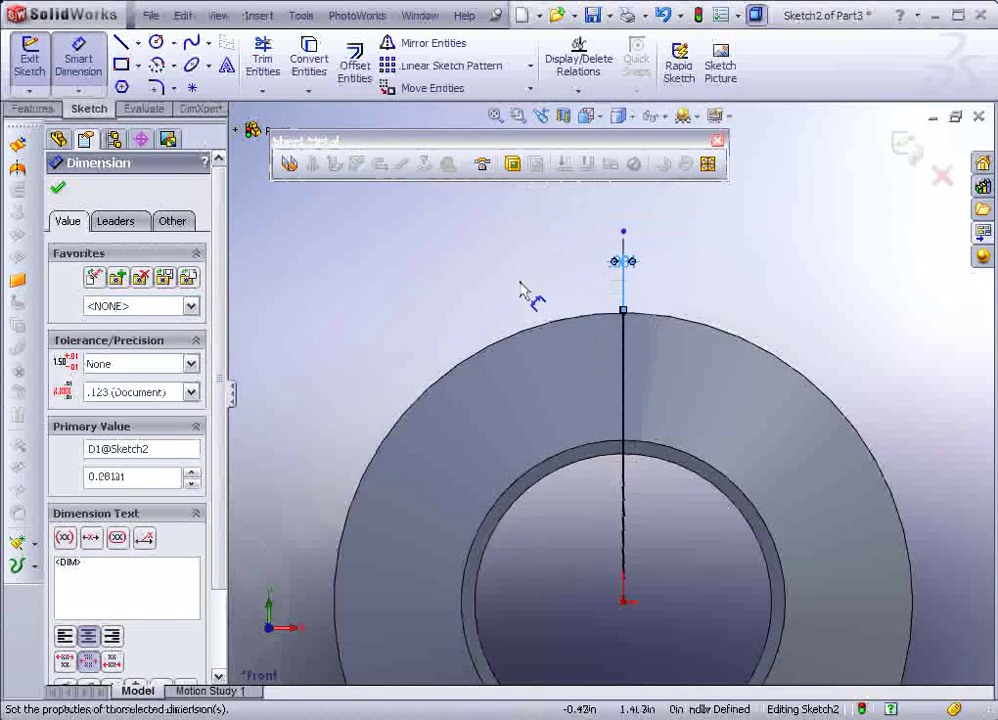
Cut the narrow wedge Through All in both directions, with the side to cut flipped, to slit the cone
{"action": "left_click", "coordinate": [33, 108]}
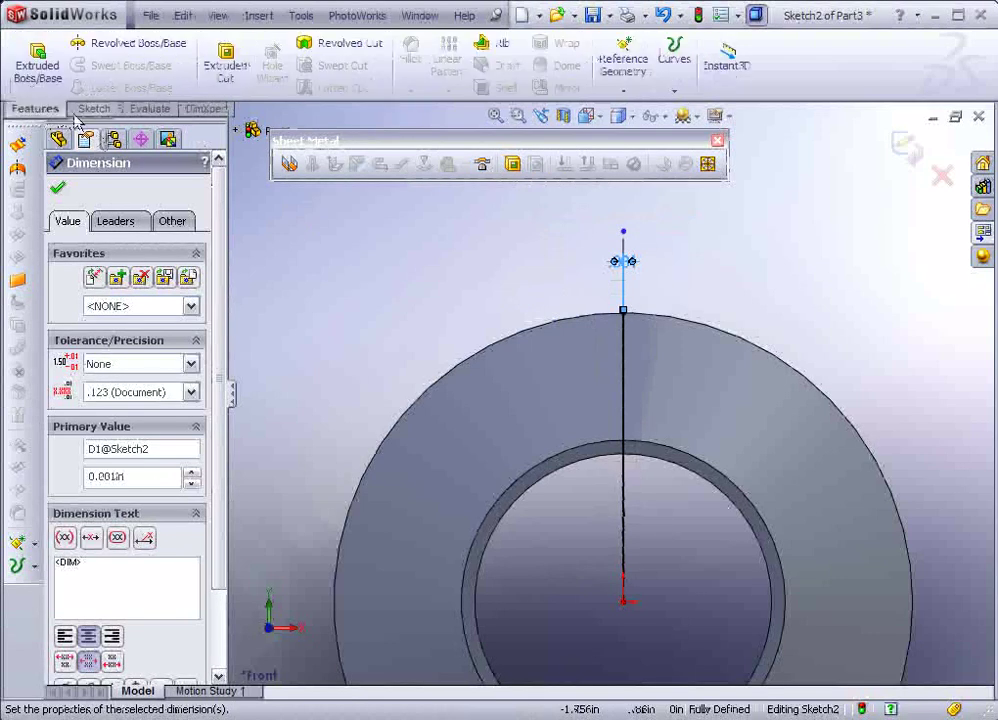
{"action": "left_click", "coordinate": [228, 62]}
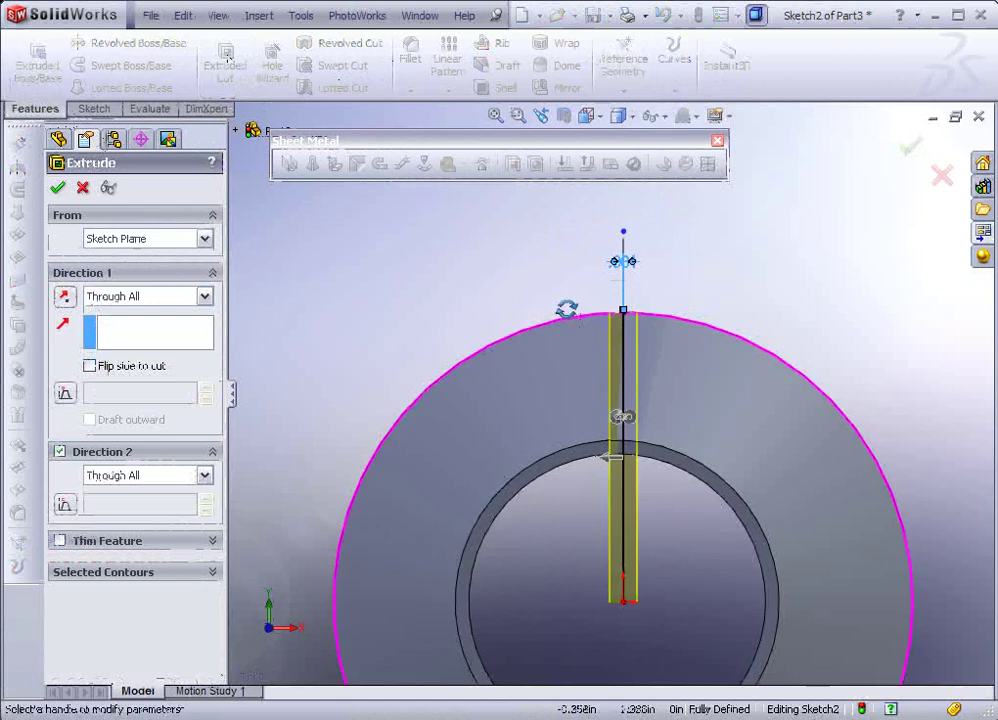
{"action": "scroll", "coordinate": [598, 453], "scroll_direction": "down", "scroll_amount": 10}
{"action": "scroll", "coordinate": [503, 325], "scroll_direction": "down", "scroll_amount": 3}
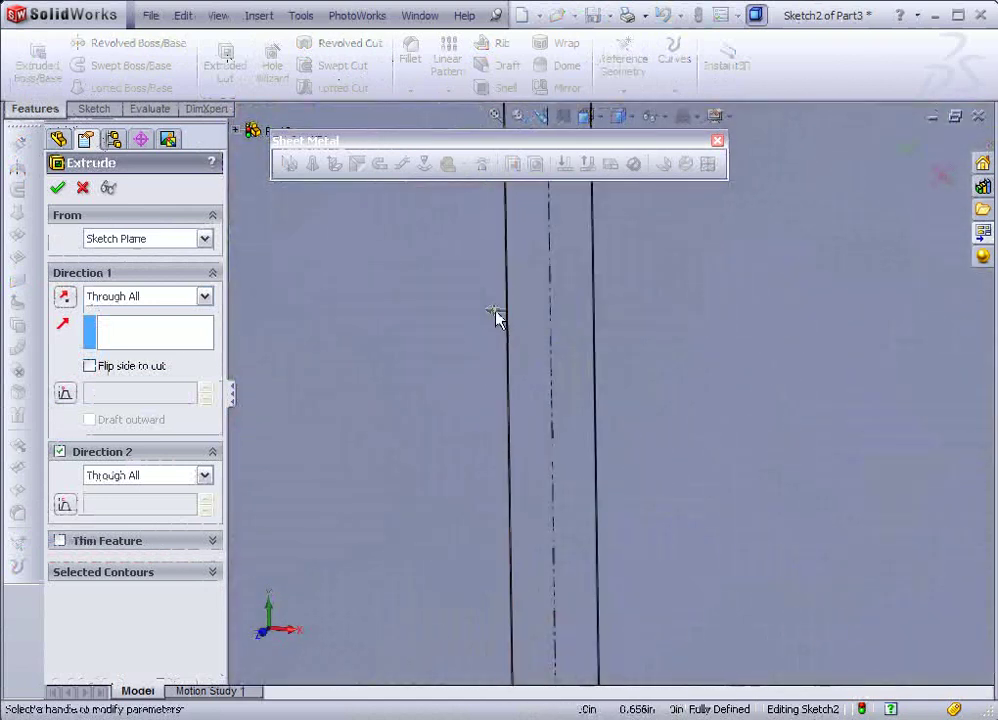
{"action": "middle_click_drag", "start_coordinate": [495, 313], "coordinate": [504, 361], "text": "shift"}
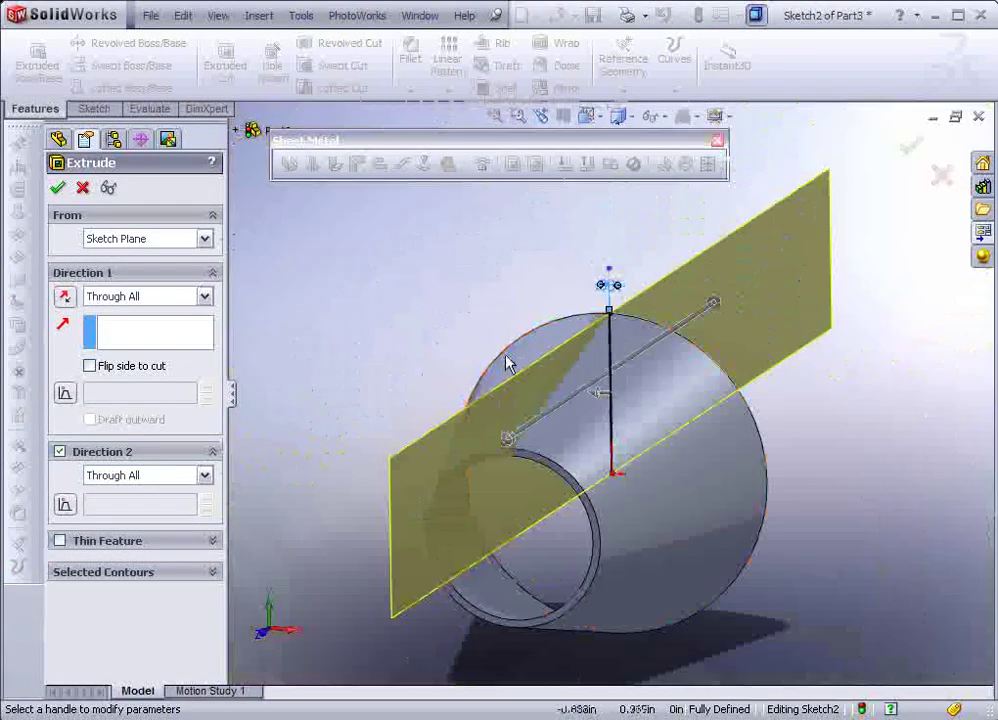
{"action": "left_click", "coordinate": [597, 397]}
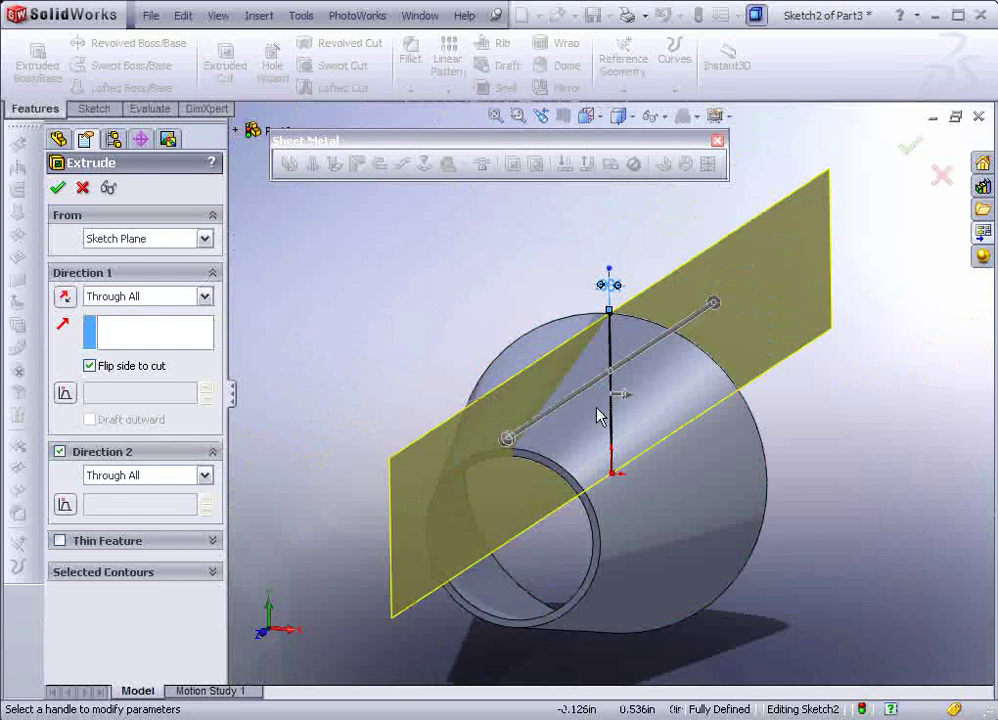
{"action": "scroll", "coordinate": [597, 412], "scroll_direction": "up", "scroll_amount": 1}
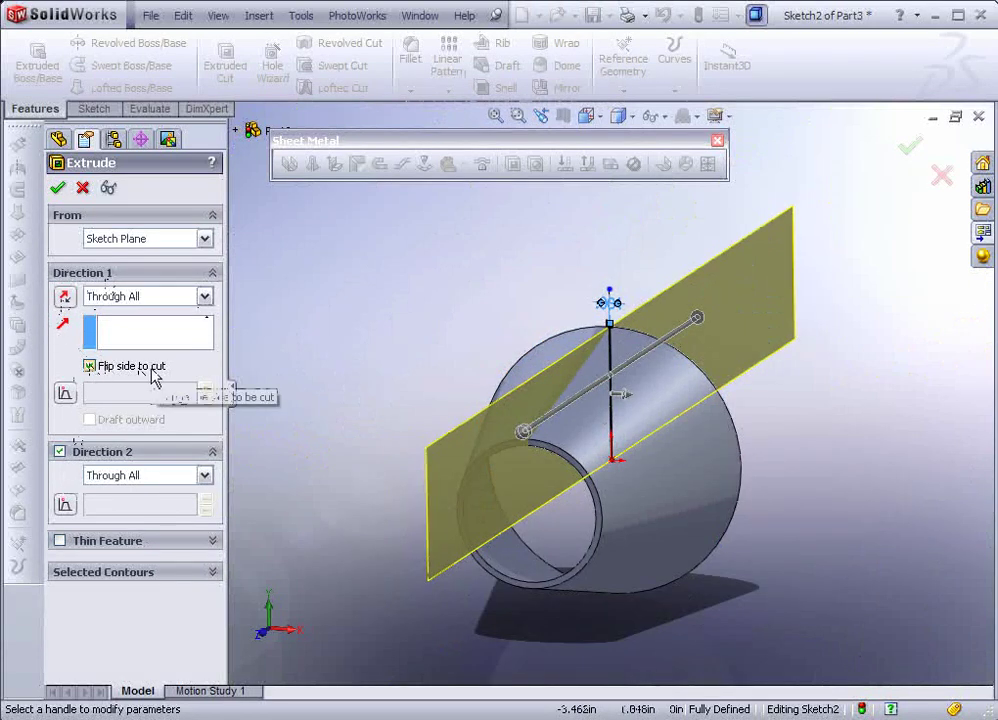
{"action": "left_click", "coordinate": [58, 188]}
Insert sheet metal bends using the slit's long outer edge as the fixed edge, with 0.010 in bend radius and K-factor 0.5
{"action": "middle_click_drag", "start_coordinate": [341, 350], "coordinate": [423, 372]}
{"action": "scroll", "coordinate": [550, 414], "scroll_direction": "down", "scroll_amount": 5}
{"action": "middle_click_drag", "start_coordinate": [503, 403], "coordinate": [485, 460]}
{"action": "scroll", "coordinate": [500, 465], "scroll_direction": "up", "scroll_amount": 6}
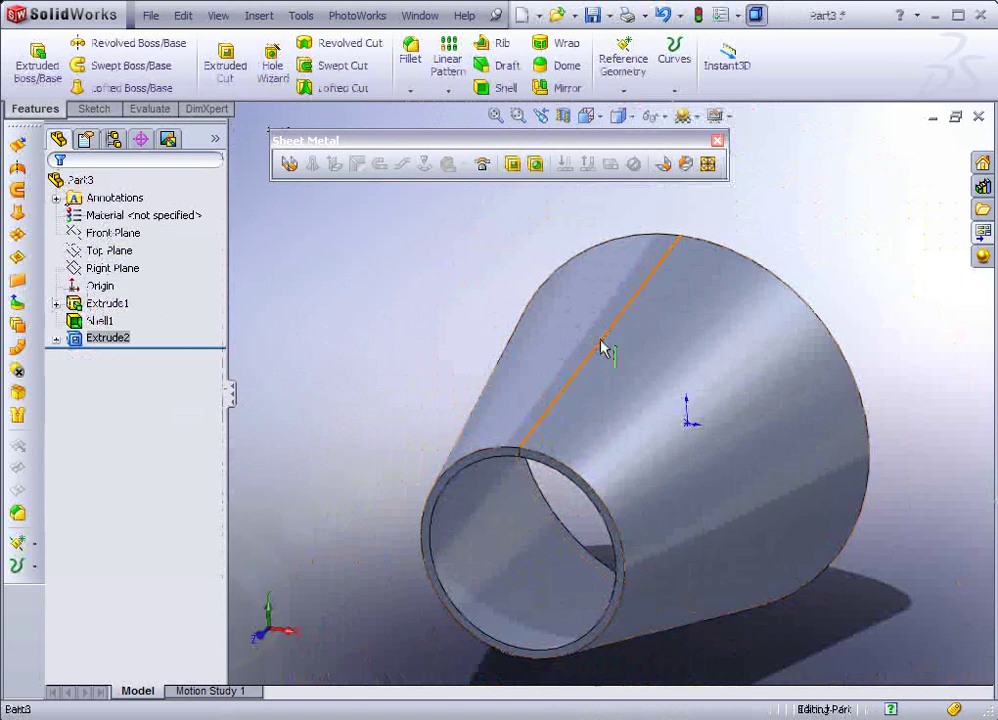
{"action": "left_click", "coordinate": [603, 346]}
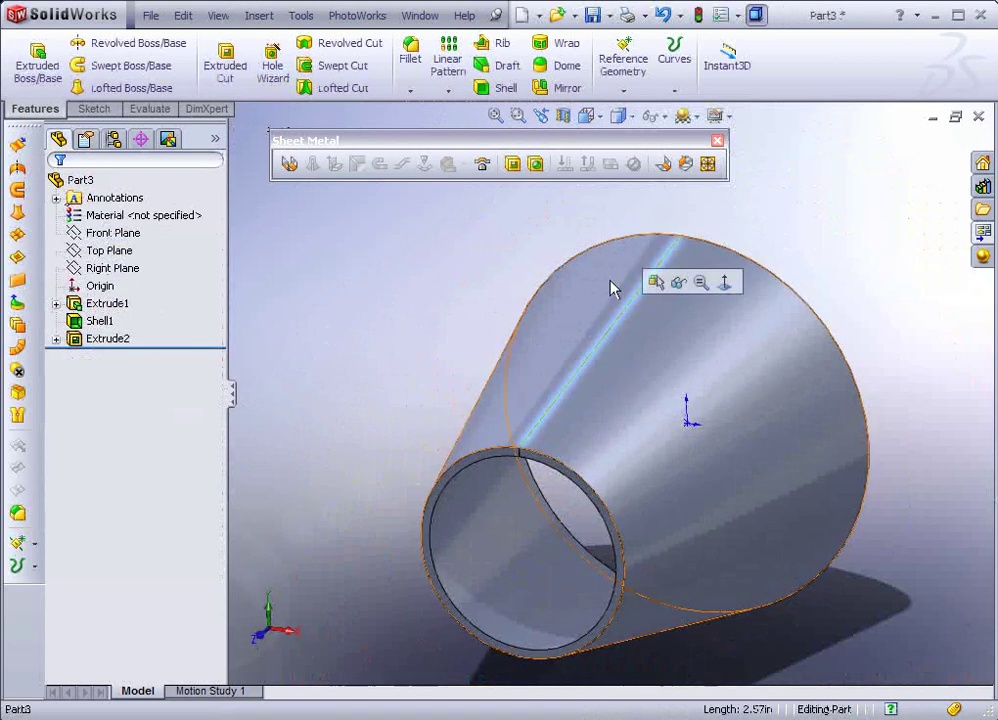
{"action": "left_click", "coordinate": [663, 164]}
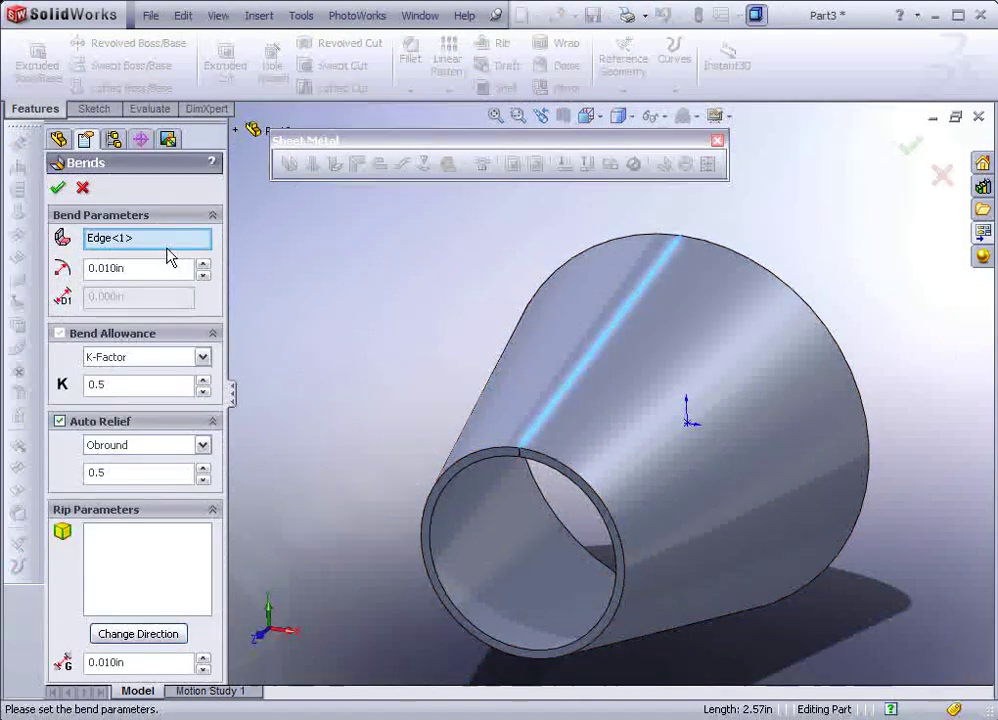
{"action": "left_click", "coordinate": [58, 189]}
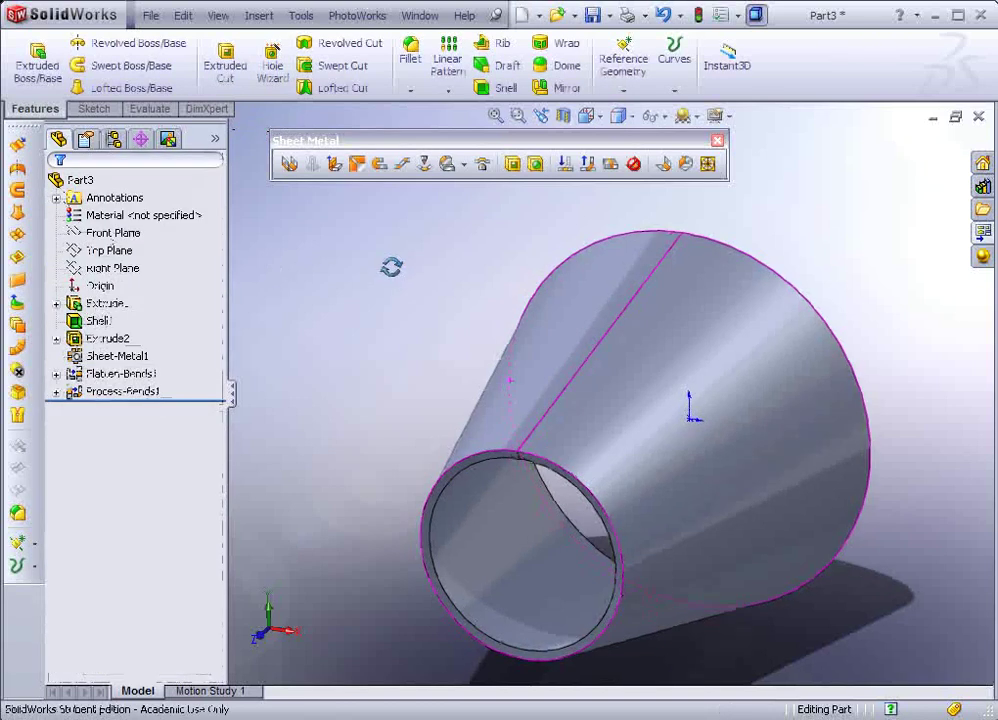
Flatten the cone, fold it back up, and flatten it again
{"action": "middle_click_drag", "start_coordinate": [390, 283], "coordinate": [420, 303]}
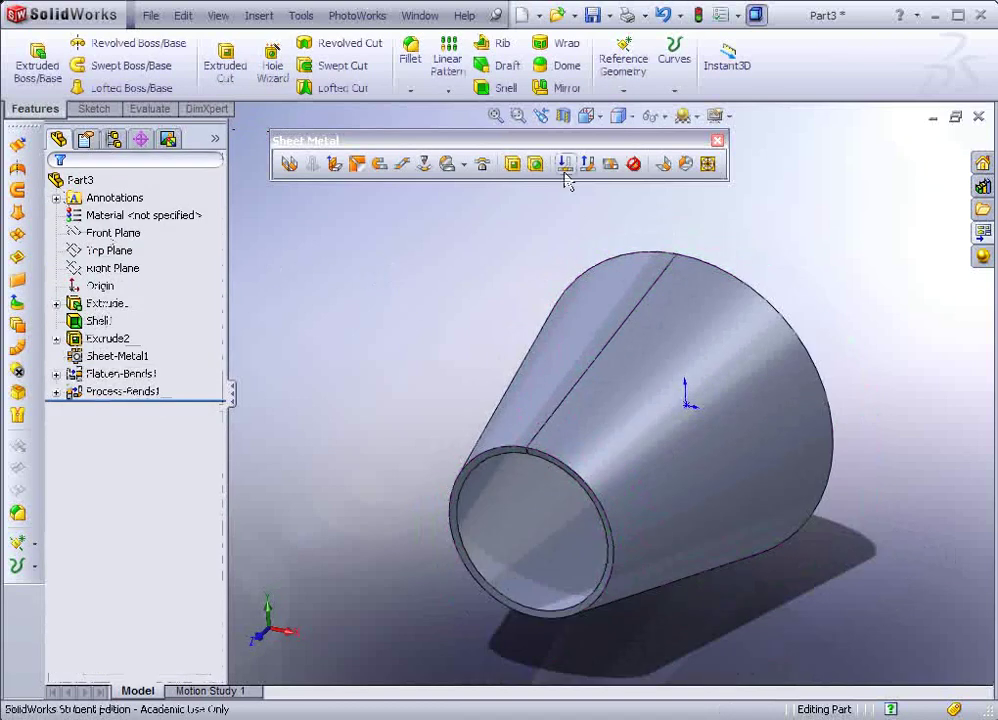
{"action": "left_click", "coordinate": [610, 165]}
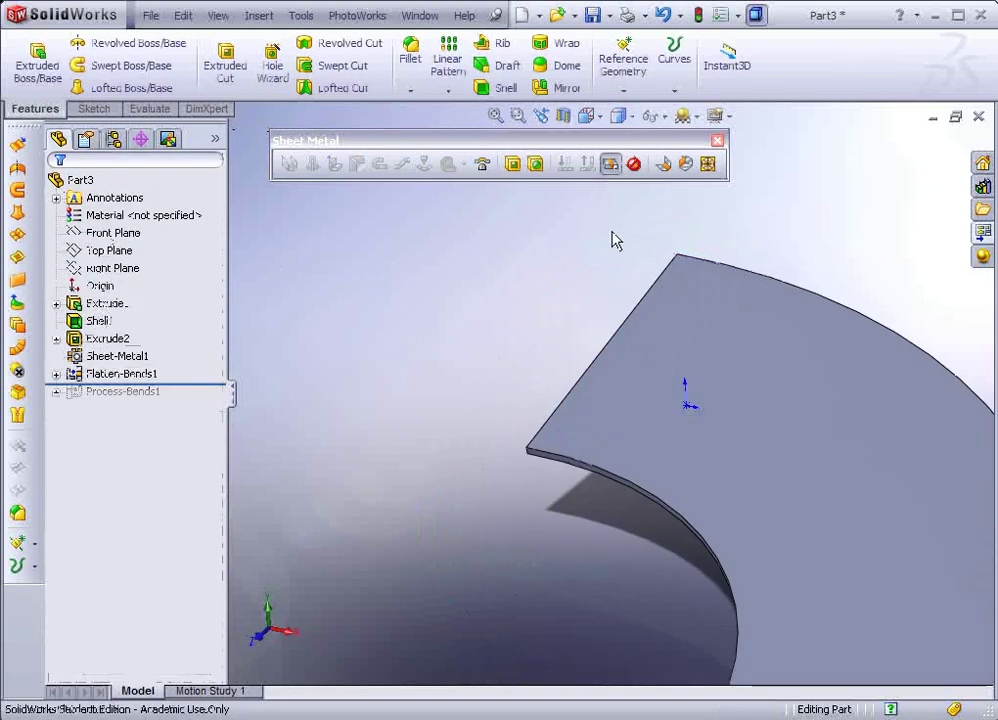
{"action": "key", "text": "f"}
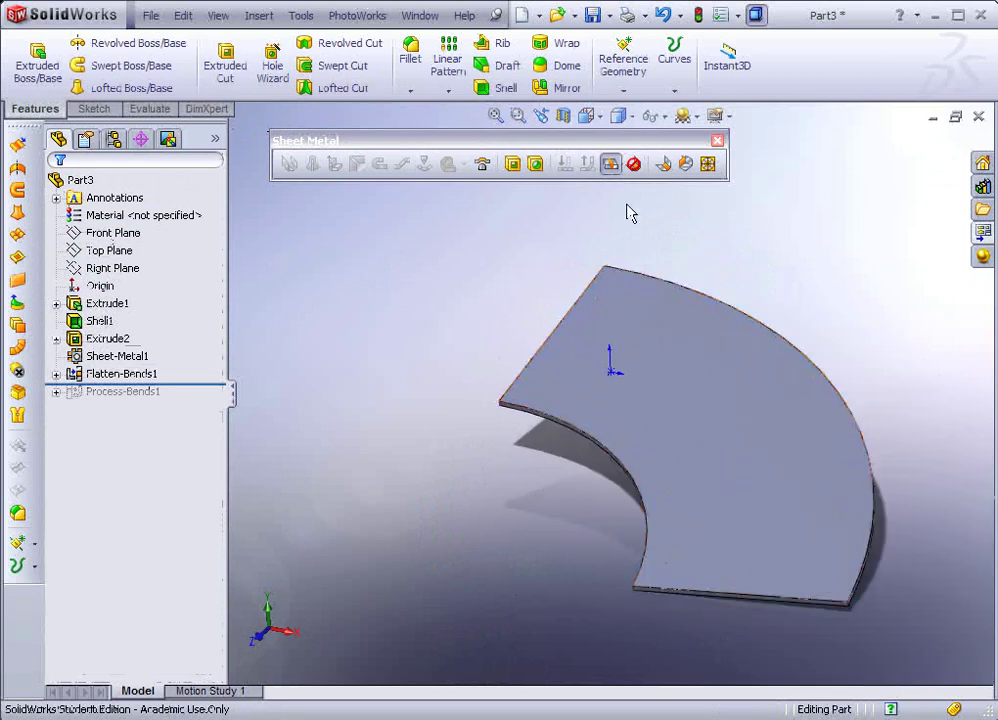
{"action": "left_click", "coordinate": [611, 165]}
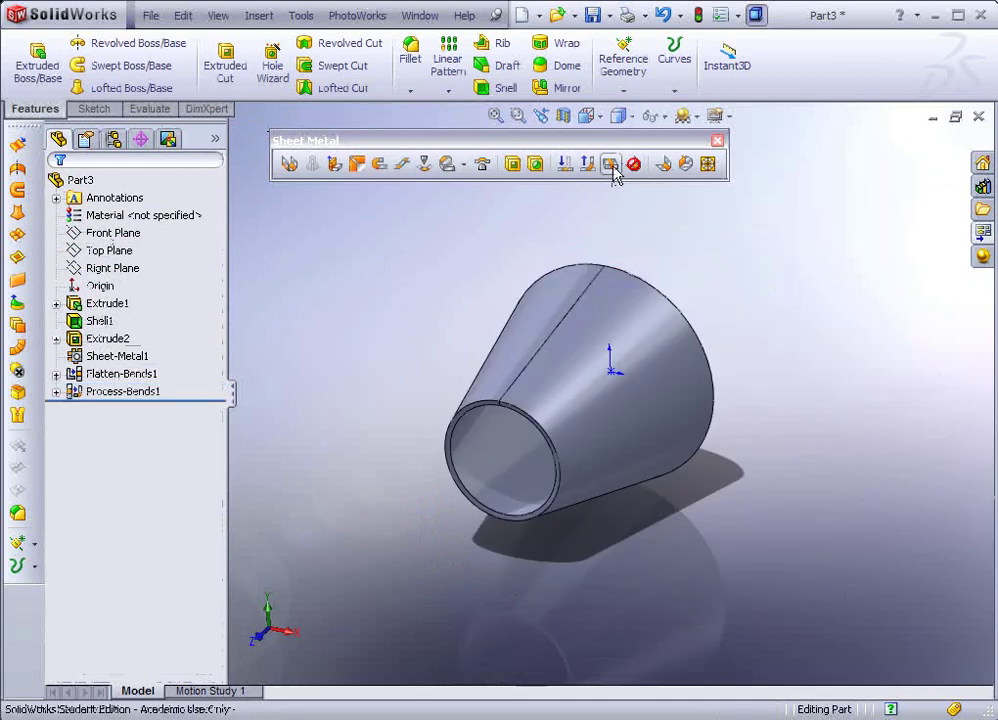
{"action": "left_click", "coordinate": [611, 165]}
Start a sketch on the flattened cone's face and offset its long outer arc 0.500 in inward
{"action": "middle_click_drag", "start_coordinate": [617, 408], "coordinate": [657, 415]}
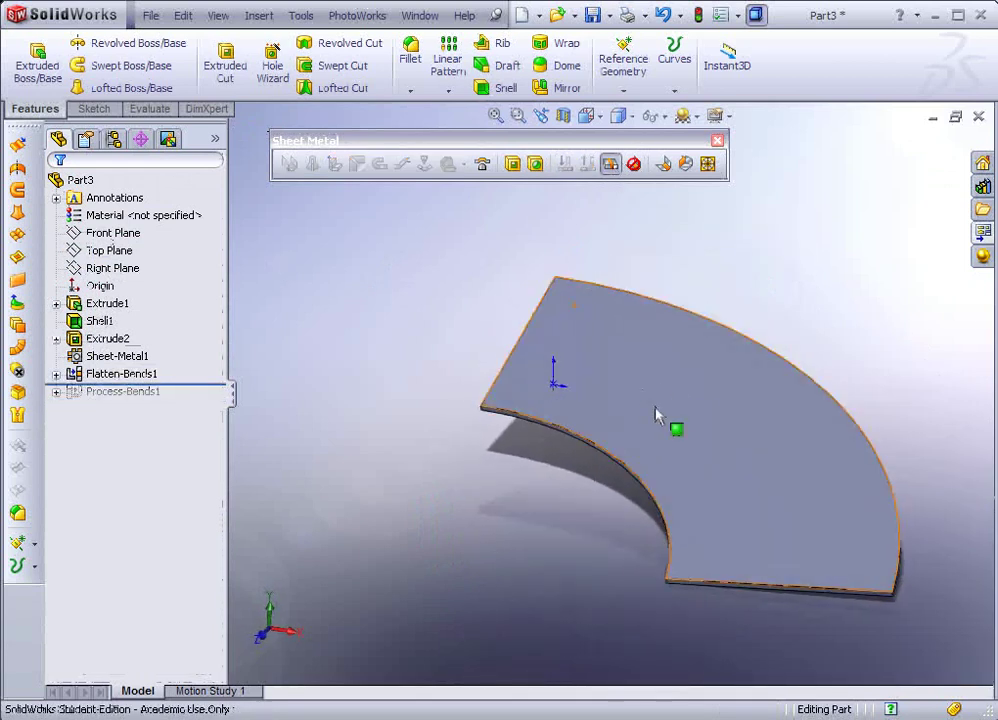
{"action": "left_click", "coordinate": [720, 402]}
{"action": "left_click", "coordinate": [706, 333]}
{"action": "left_click", "coordinate": [789, 371]}
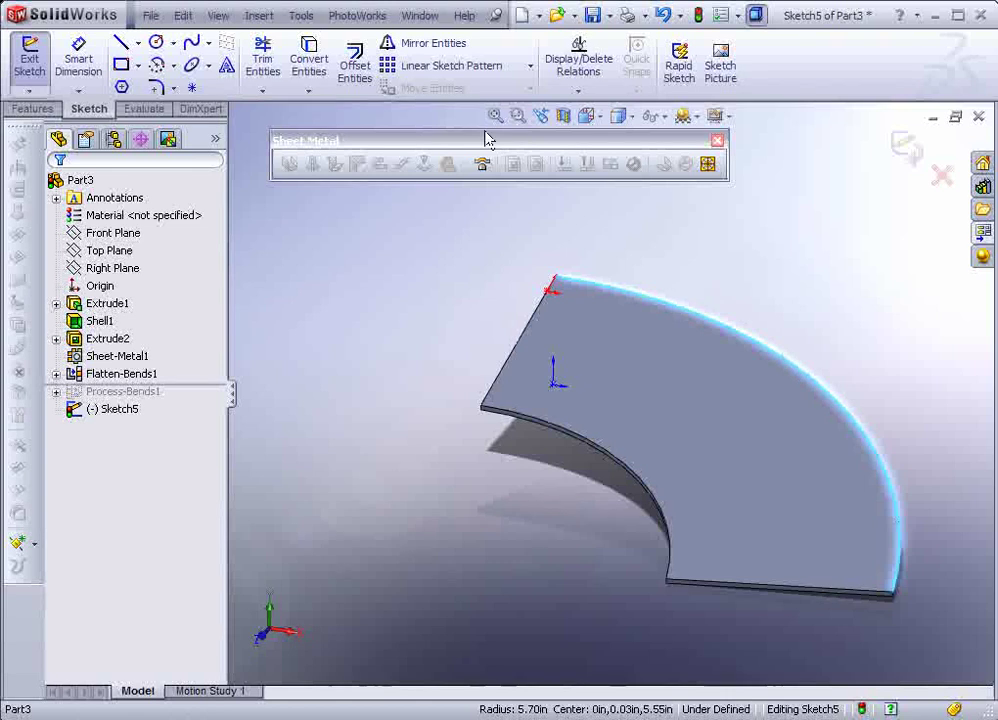
{"action": "left_click", "coordinate": [356, 62]}
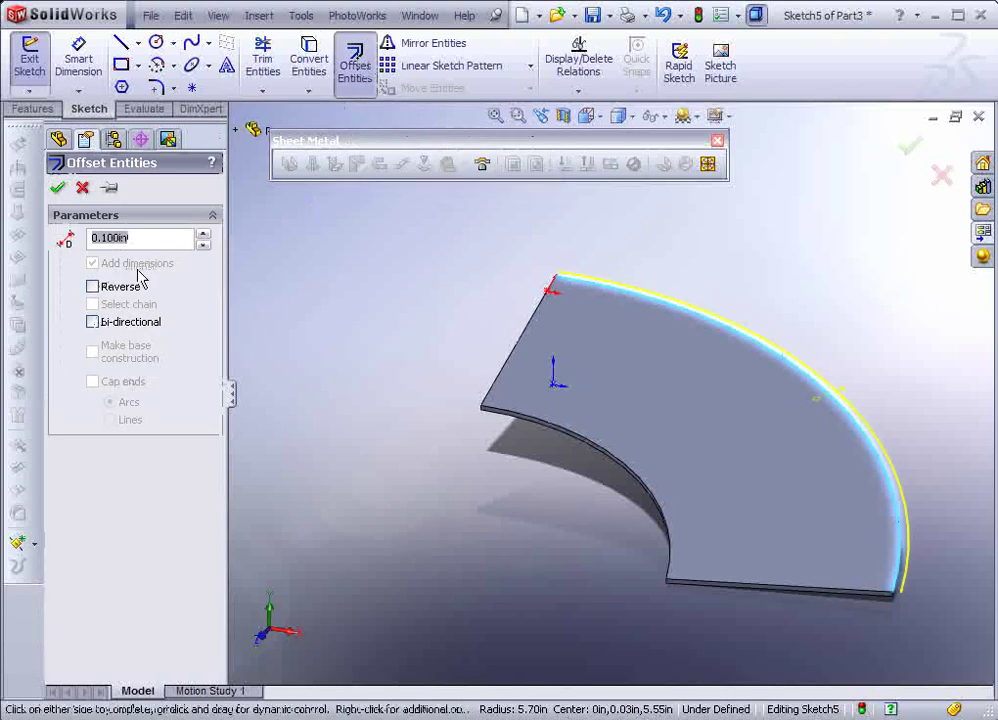
{"action": "left_click", "coordinate": [203, 232]}
{"action": "left_click", "coordinate": [203, 232]}
{"action": "left_click", "coordinate": [203, 232]}
{"action": "left_click", "coordinate": [203, 232]}
{"action": "left_click", "coordinate": [93, 286]}
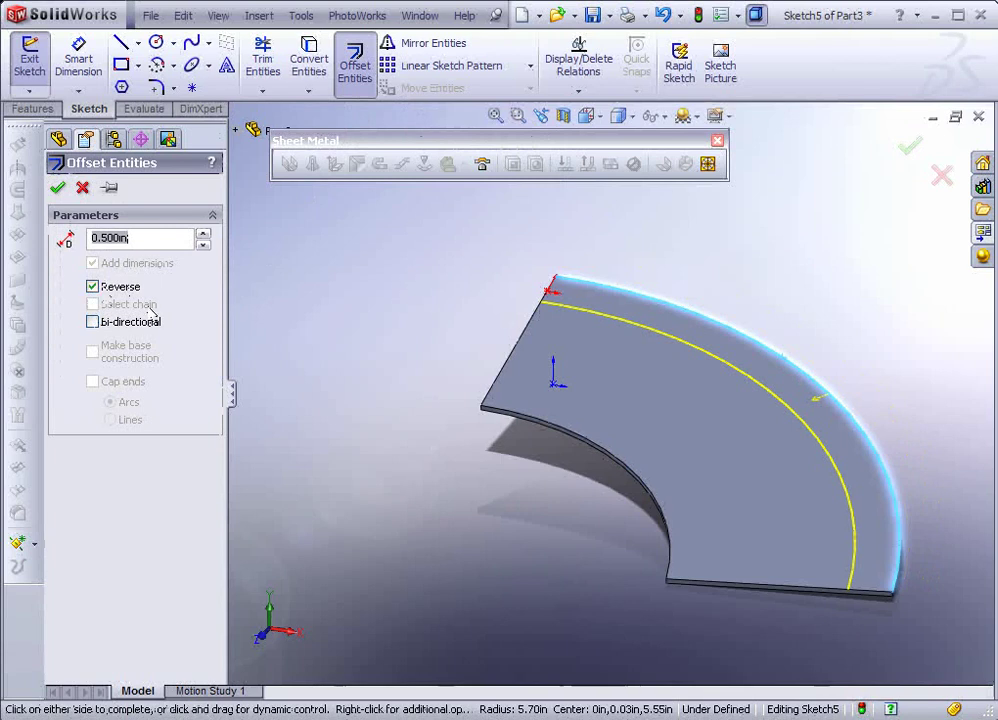
{"action": "left_click", "coordinate": [57, 188]}
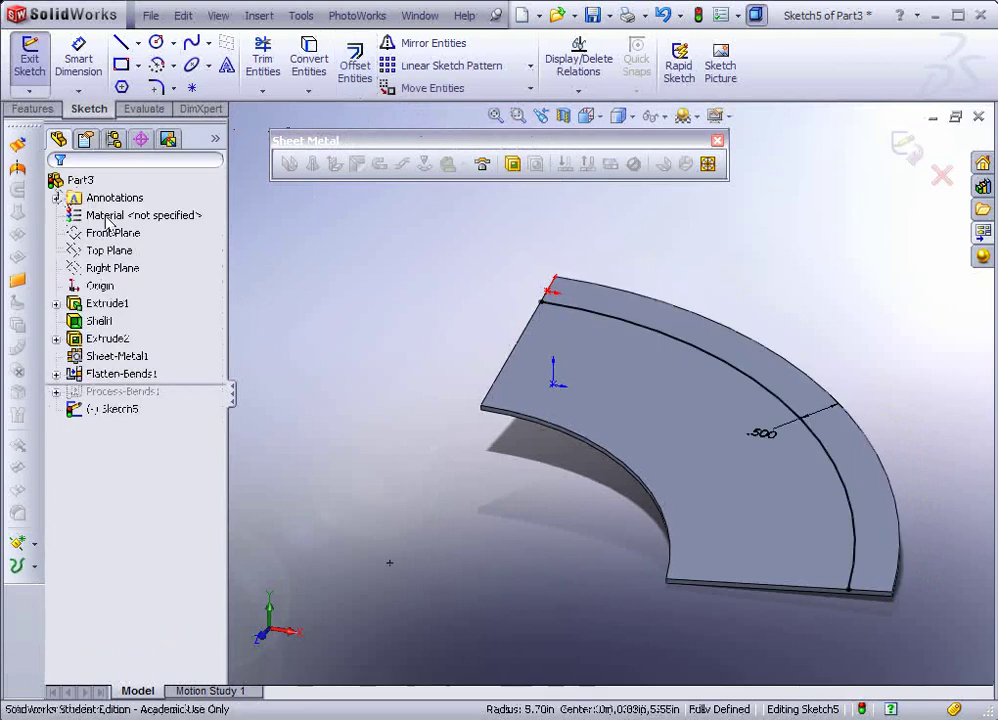
Convert the offset arc to construction geometry
{"action": "left_click", "coordinate": [694, 350]}
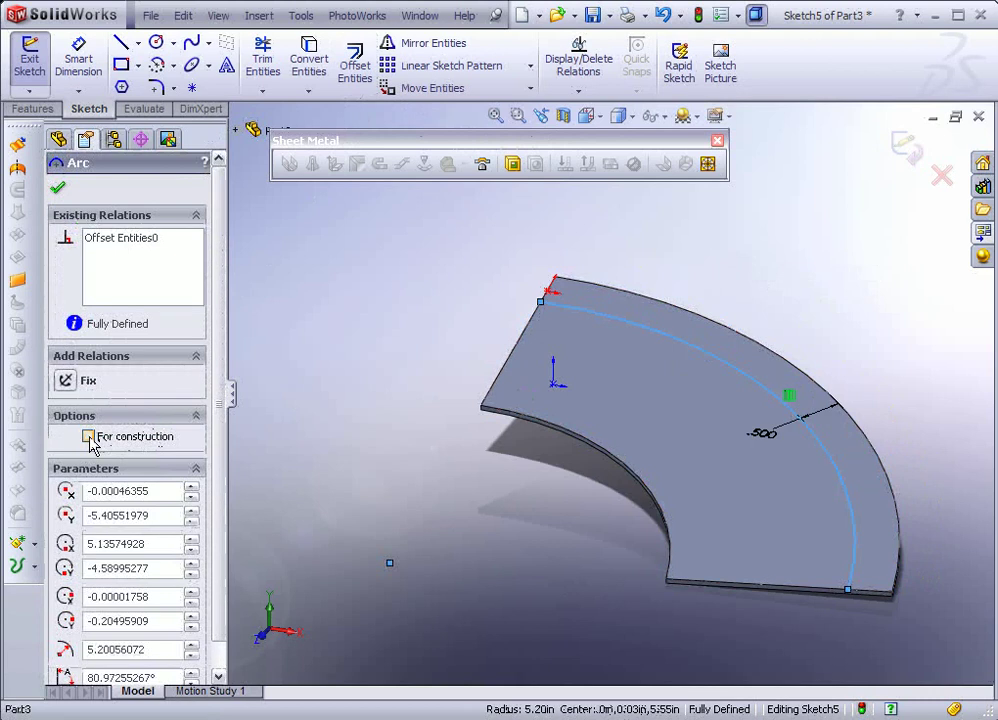
{"action": "left_click", "coordinate": [374, 352]}
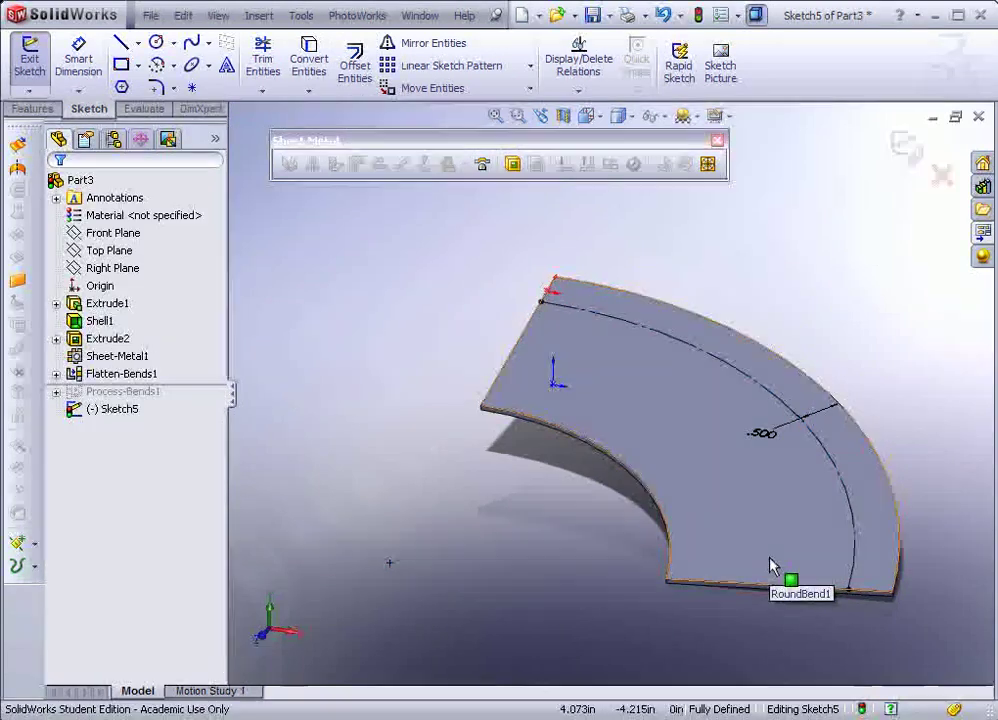
{"action": "left_click", "coordinate": [711, 358]}
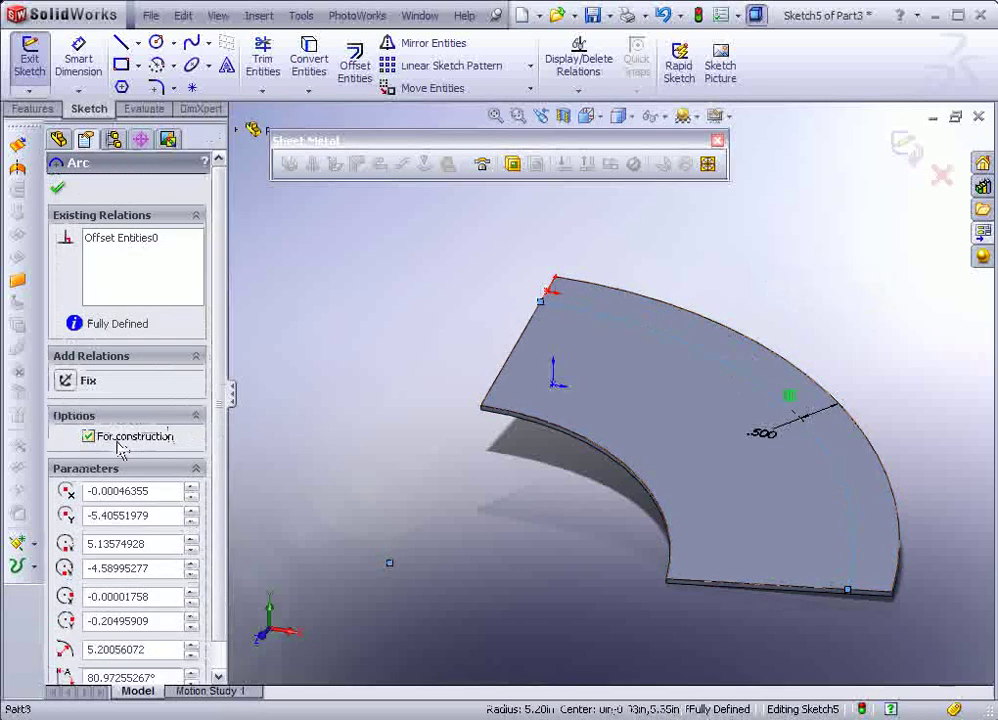
{"action": "left_click", "coordinate": [388, 323]}
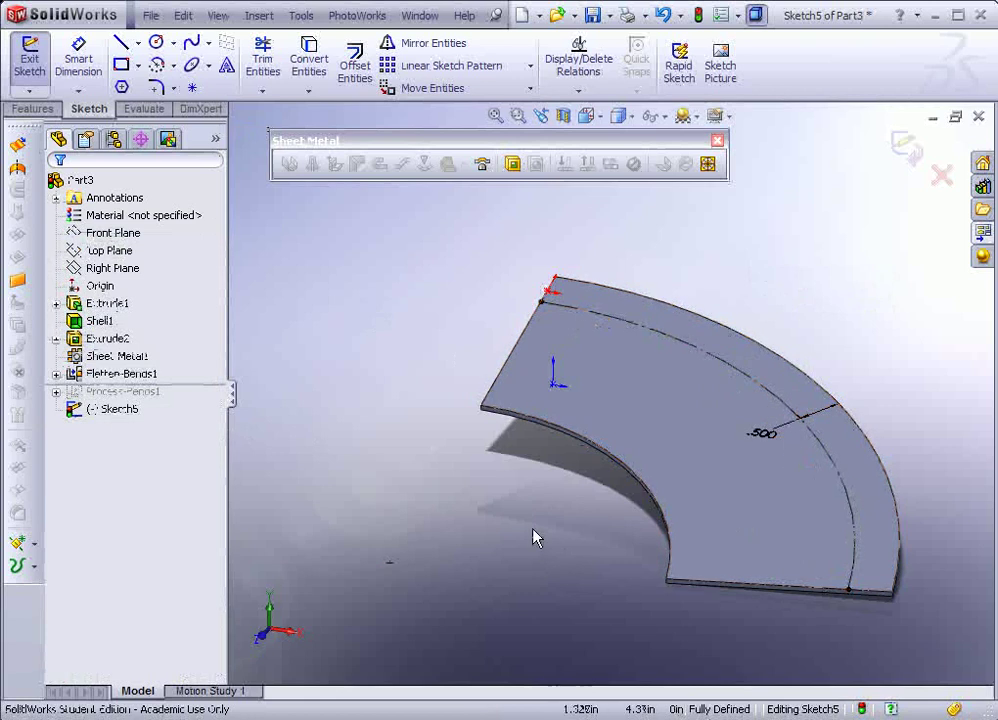
Add the sketch text COD along the construction arc, centre-aligned
{"action": "left_click", "coordinate": [683, 347]}
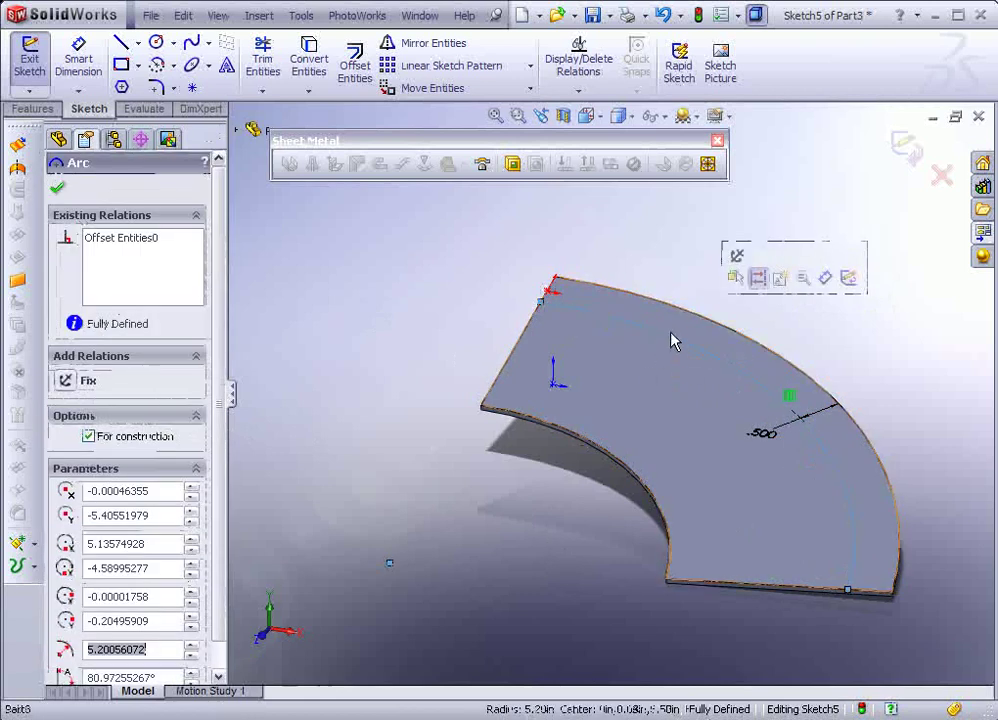
{"action": "left_click", "coordinate": [301, 15]}
{"action": "mouse_move", "coordinate": [363, 225]}
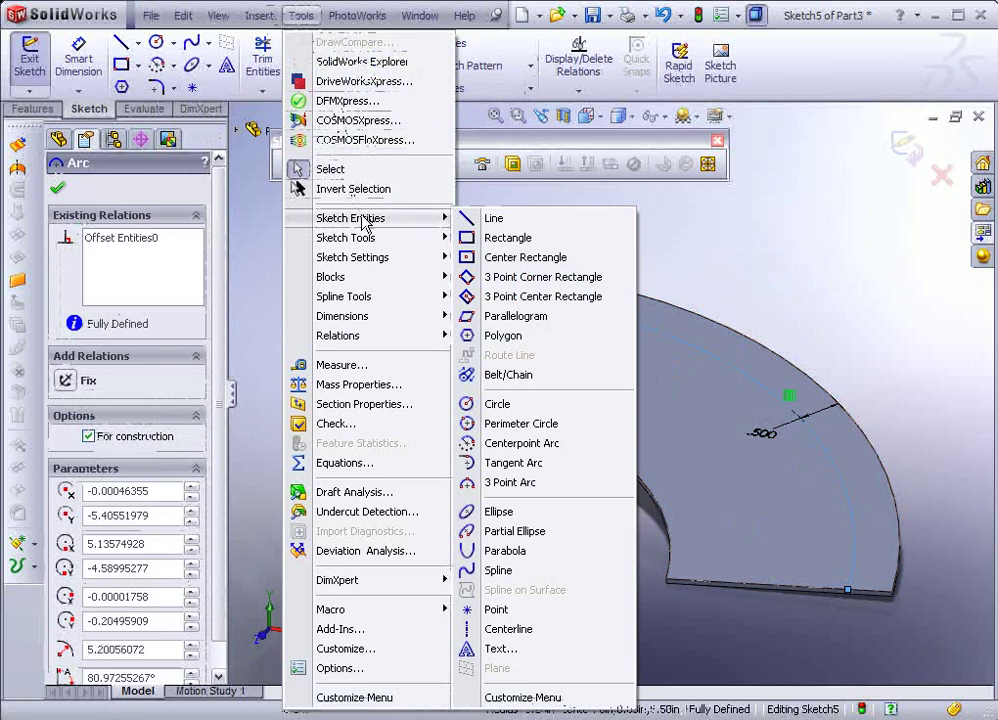
{"action": "left_click", "coordinate": [501, 650]}
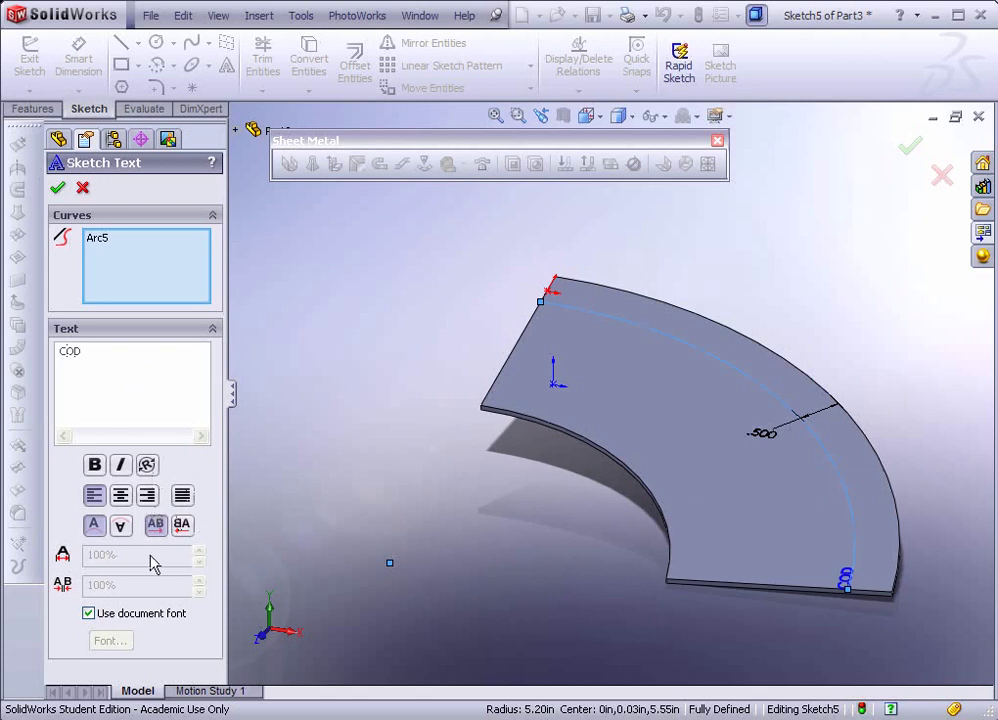
{"action": "left_click", "coordinate": [120, 497]}
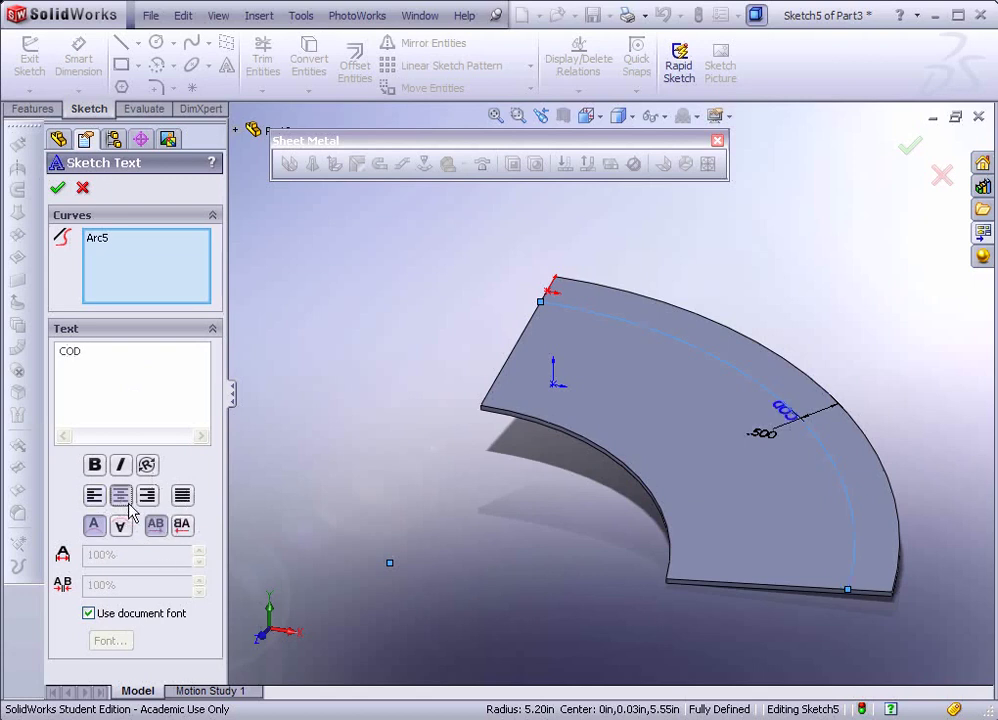
Try the fully justified and right alignments and the vertical flip on the text, and return it to centred and upright
{"action": "left_click", "coordinate": [183, 495]}
{"action": "left_click", "coordinate": [147, 495]}
{"action": "left_click", "coordinate": [120, 496]}
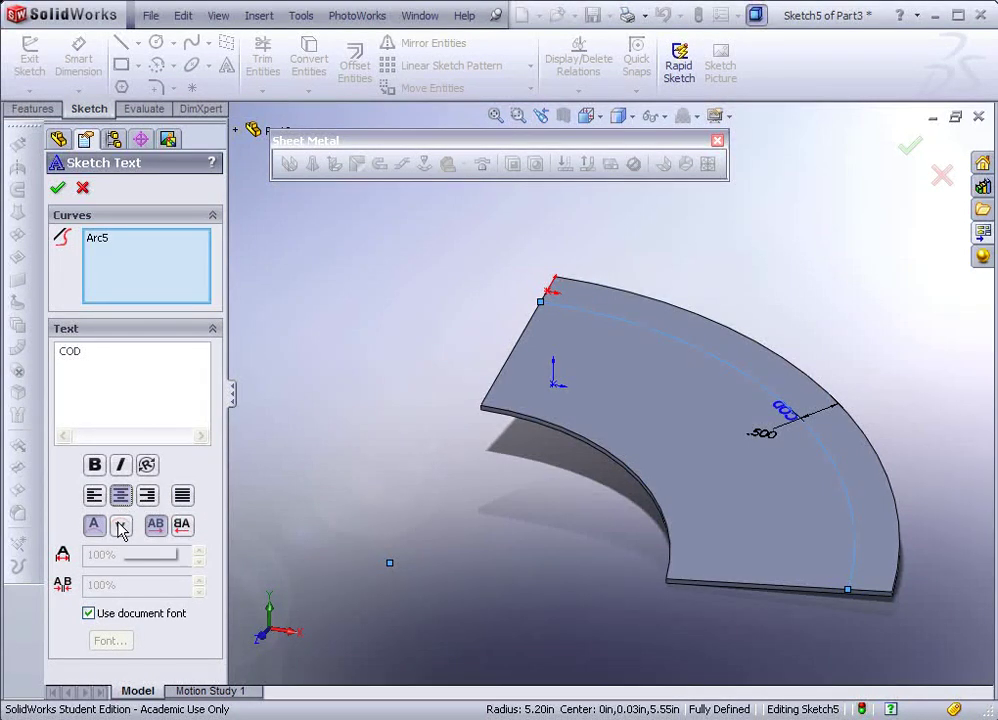
{"action": "left_click", "coordinate": [120, 525]}
{"action": "left_click", "coordinate": [94, 525]}
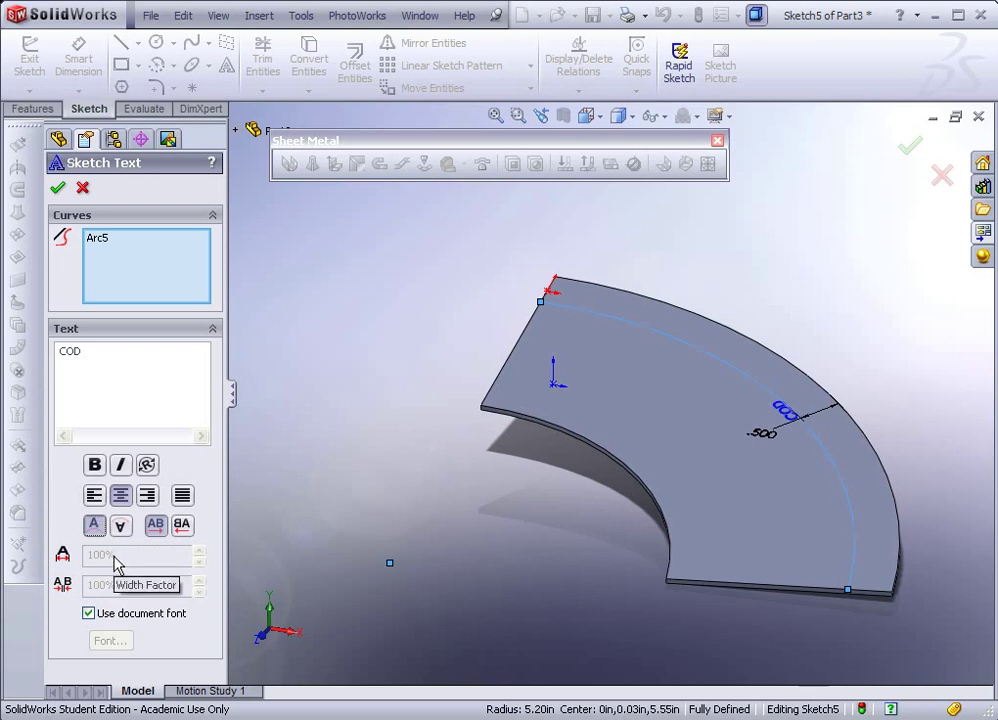
Replace the text's document font with Aero Regular at a larger height set in points
{"action": "left_click", "coordinate": [88, 613]}
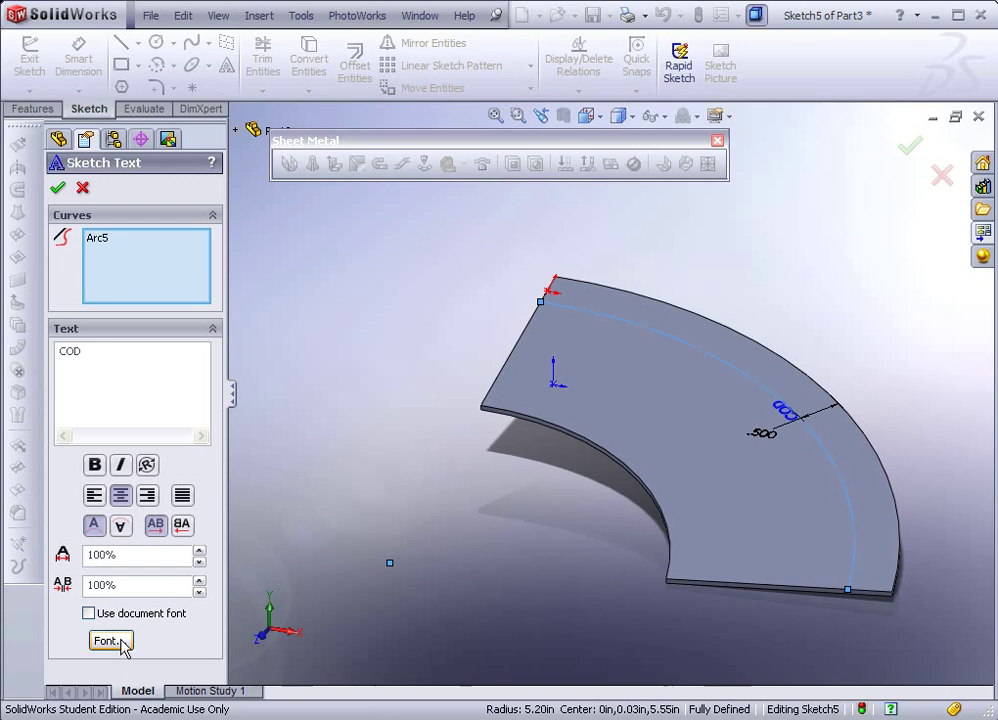
{"action": "left_click", "coordinate": [112, 640]}
{"action": "left_click_drag", "start_coordinate": [417, 254], "coordinate": [174, 236]}
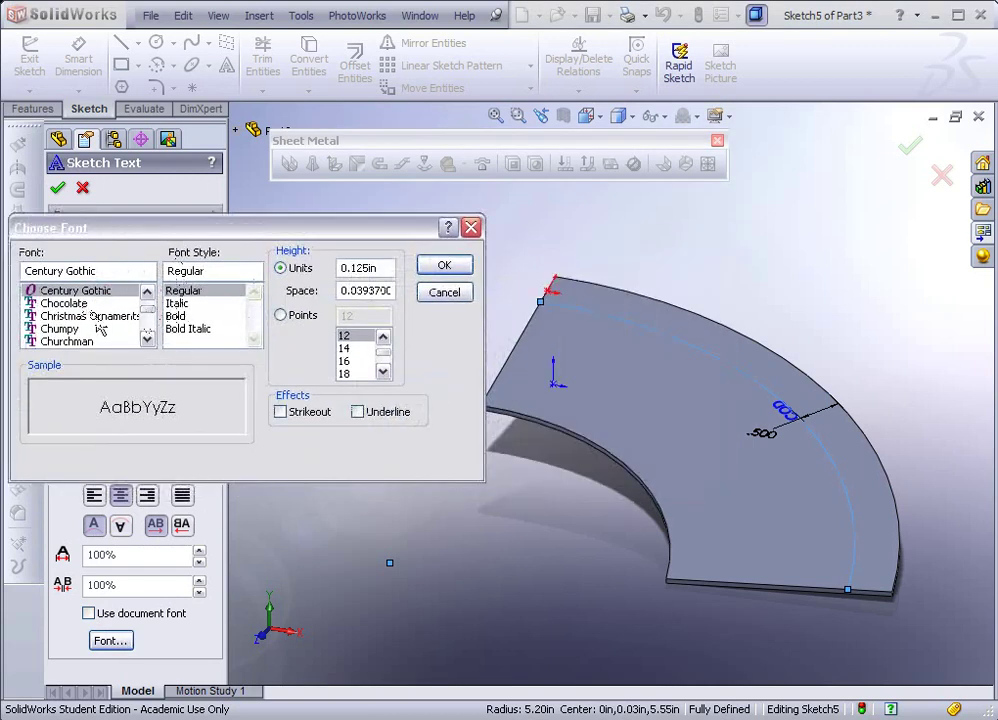
{"action": "left_click_drag", "start_coordinate": [153, 316], "coordinate": [152, 310]}
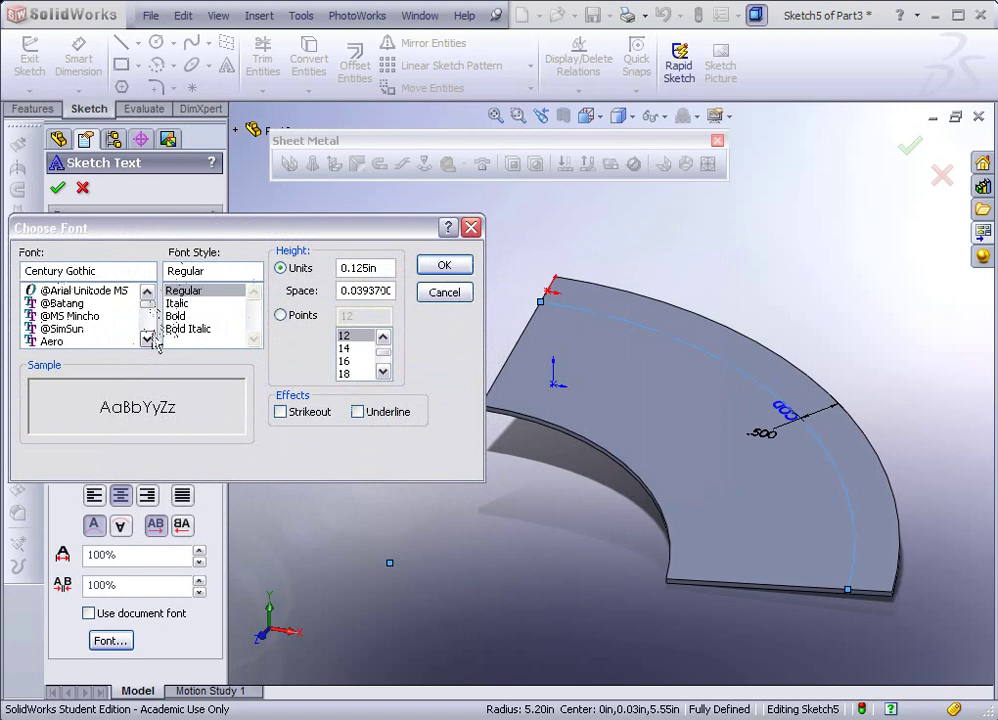
{"action": "left_click", "coordinate": [60, 343]}
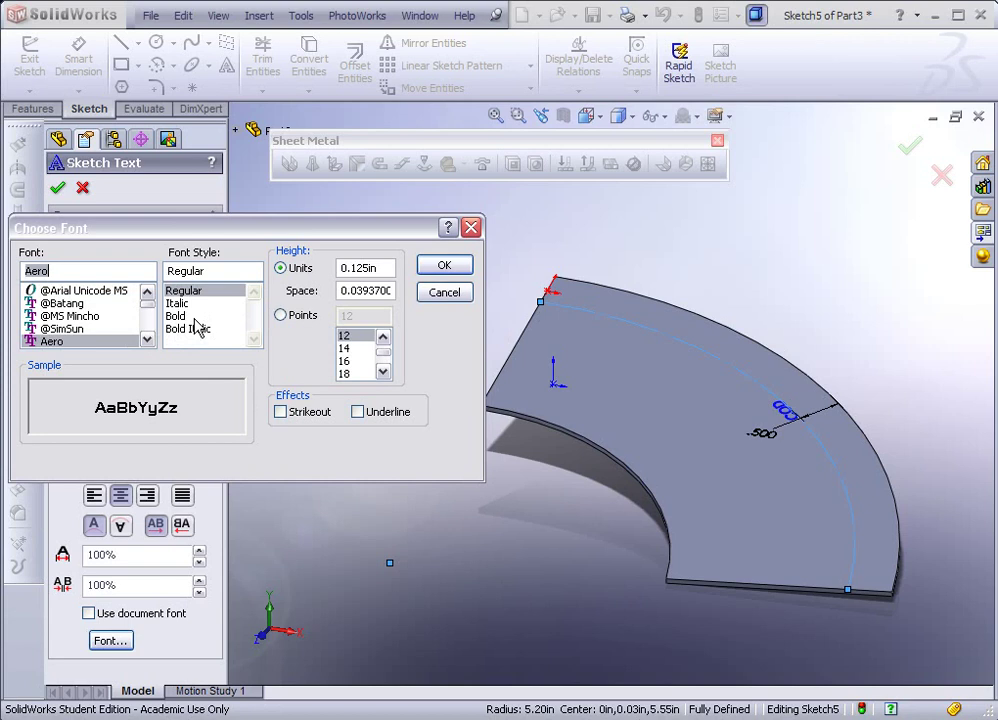
{"action": "left_click", "coordinate": [293, 318]}
{"action": "left_click", "coordinate": [383, 370]}
{"action": "left_click", "coordinate": [383, 370]}
{"action": "left_click", "coordinate": [352, 374]}
{"action": "left_click", "coordinate": [445, 266]}
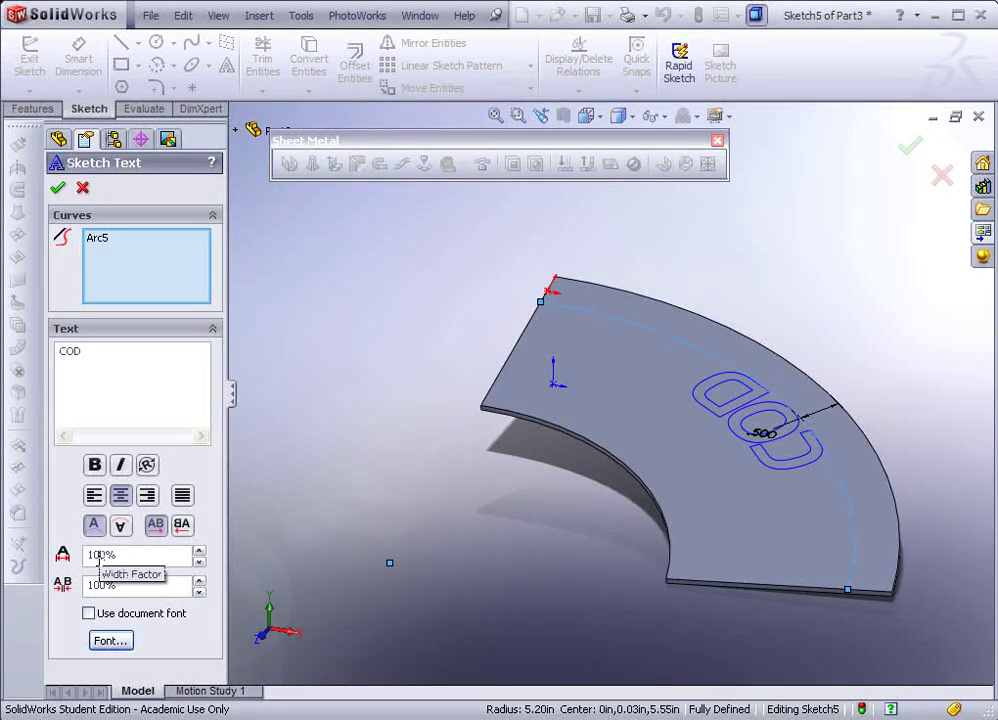
Set the text's spacing to 130% and width factor to 160%, and accept the sketch text
{"action": "left_click", "coordinate": [199, 580]}
{"action": "left_click", "coordinate": [199, 580]}
{"action": "left_click", "coordinate": [199, 580]}
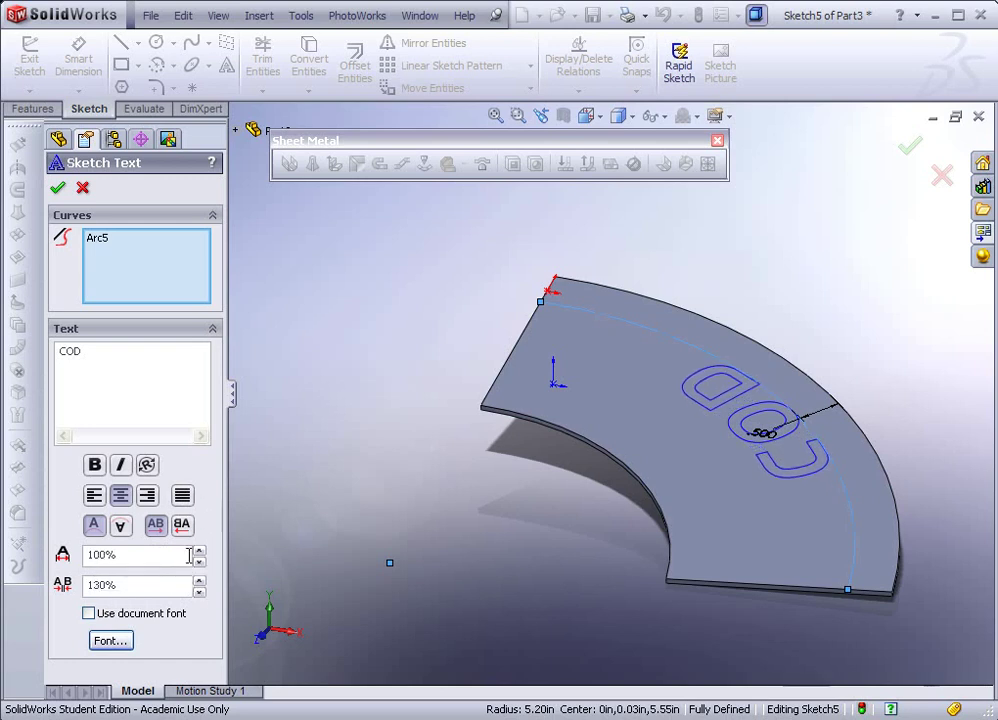
{"action": "left_click", "coordinate": [199, 550]}
{"action": "left_click", "coordinate": [199, 550]}
{"action": "left_click", "coordinate": [199, 550]}
{"action": "left_click", "coordinate": [199, 550]}
{"action": "left_click", "coordinate": [199, 550]}
{"action": "left_click", "coordinate": [199, 550]}
{"action": "middle_click_drag", "start_coordinate": [515, 340], "coordinate": [492, 365]}
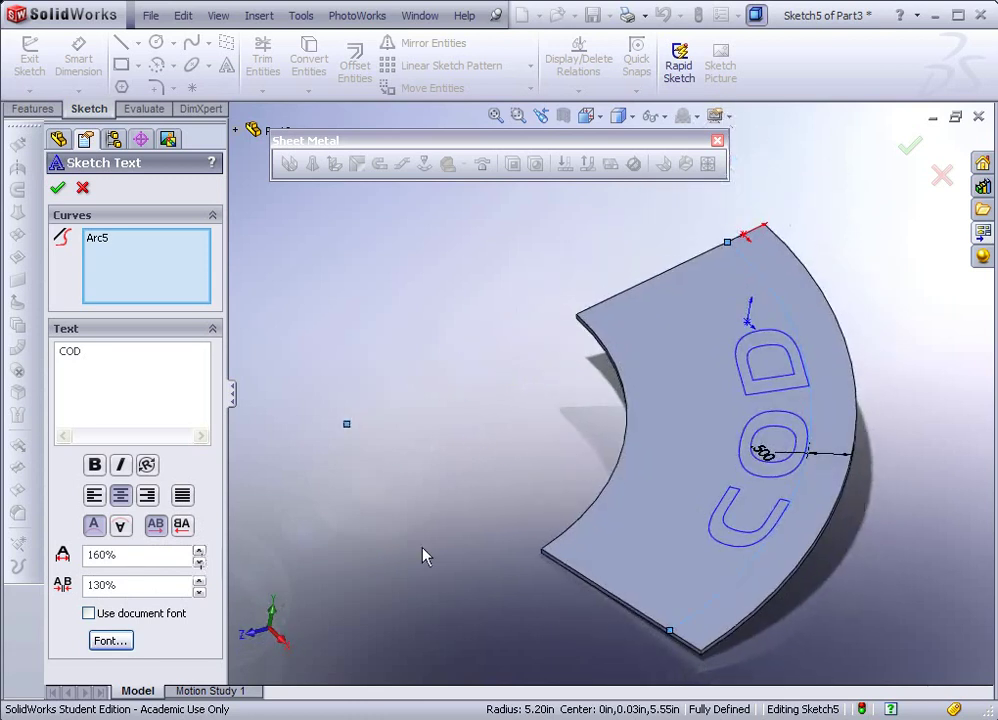
{"action": "middle_click_drag", "start_coordinate": [527, 540], "coordinate": [510, 493]}
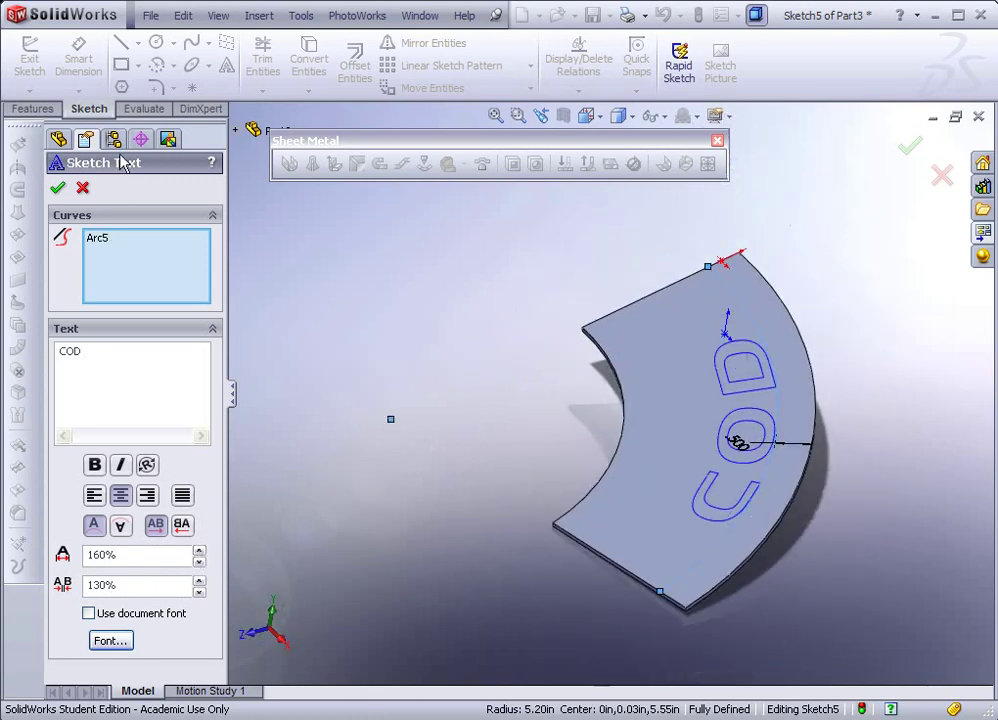
{"action": "left_click", "coordinate": [33, 108]}
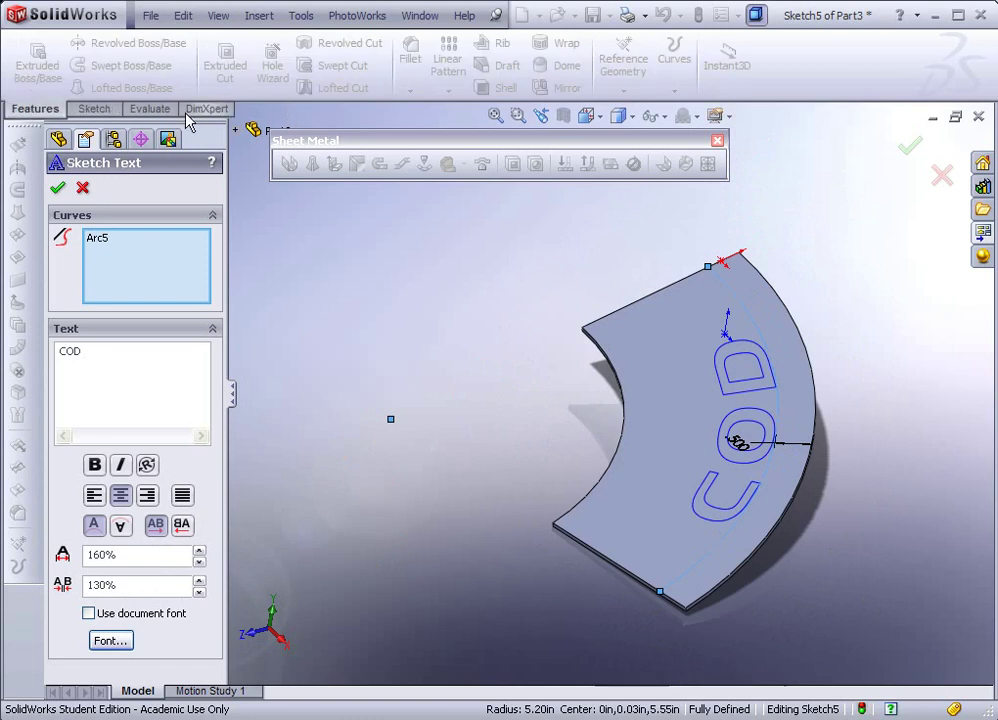
{"action": "left_click", "coordinate": [57, 187]}
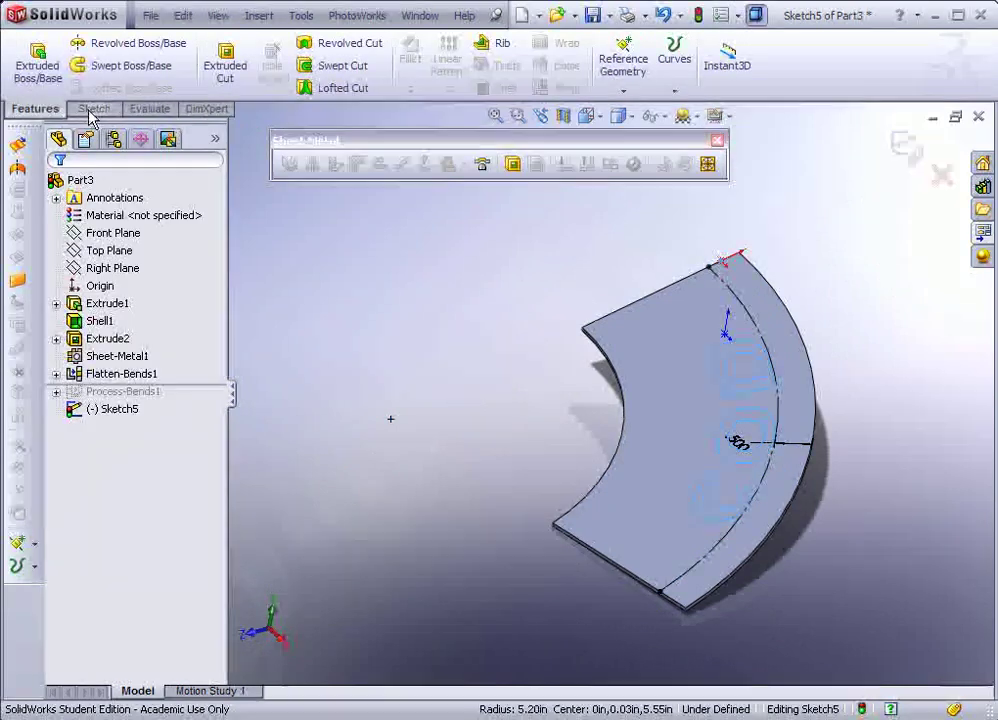
Cut the COD lettering through the sheet with a blind extruded cut linked to thickness, keeping all bodies
{"action": "left_click", "coordinate": [222, 65]}
{"action": "left_click", "coordinate": [90, 397]}
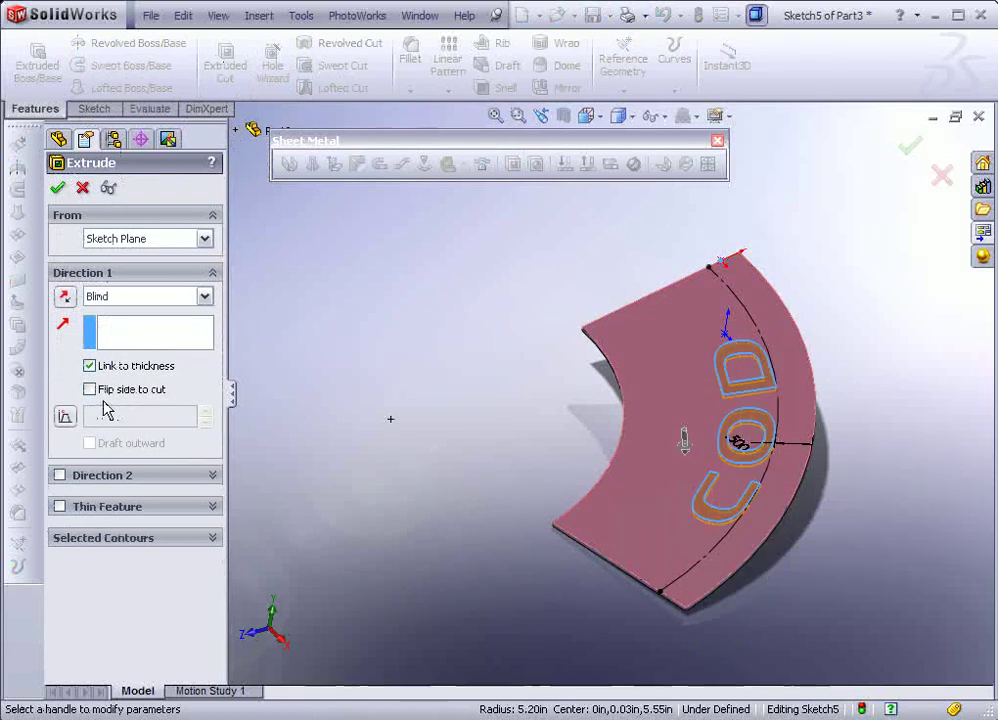
{"action": "left_click", "coordinate": [58, 188]}
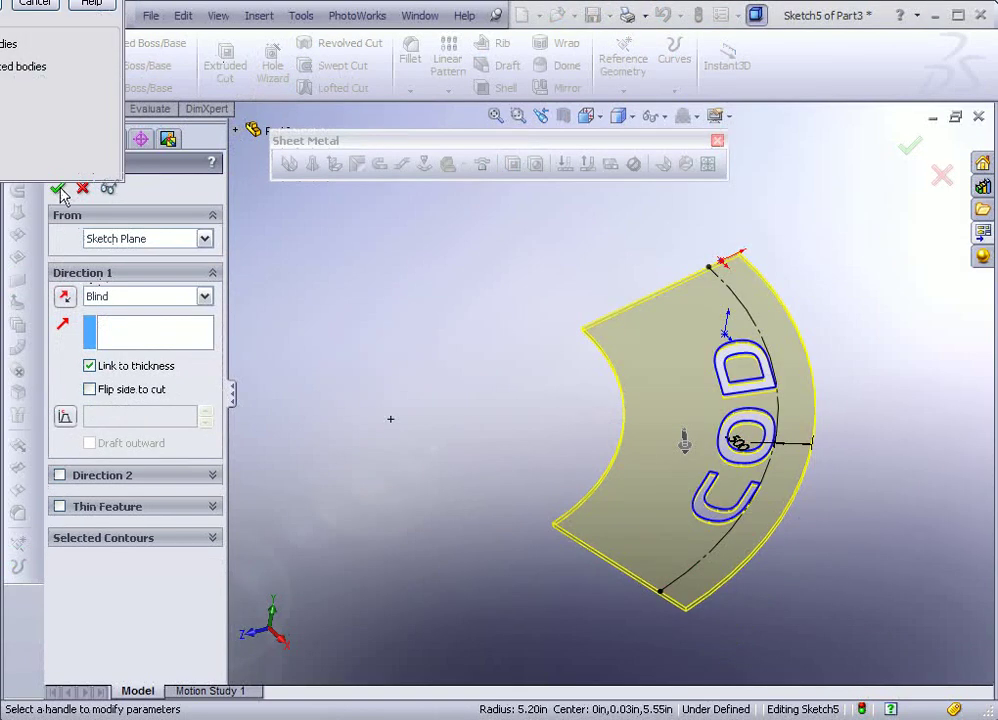
{"action": "left_click_drag", "start_coordinate": [60, 5], "coordinate": [428, 260]}
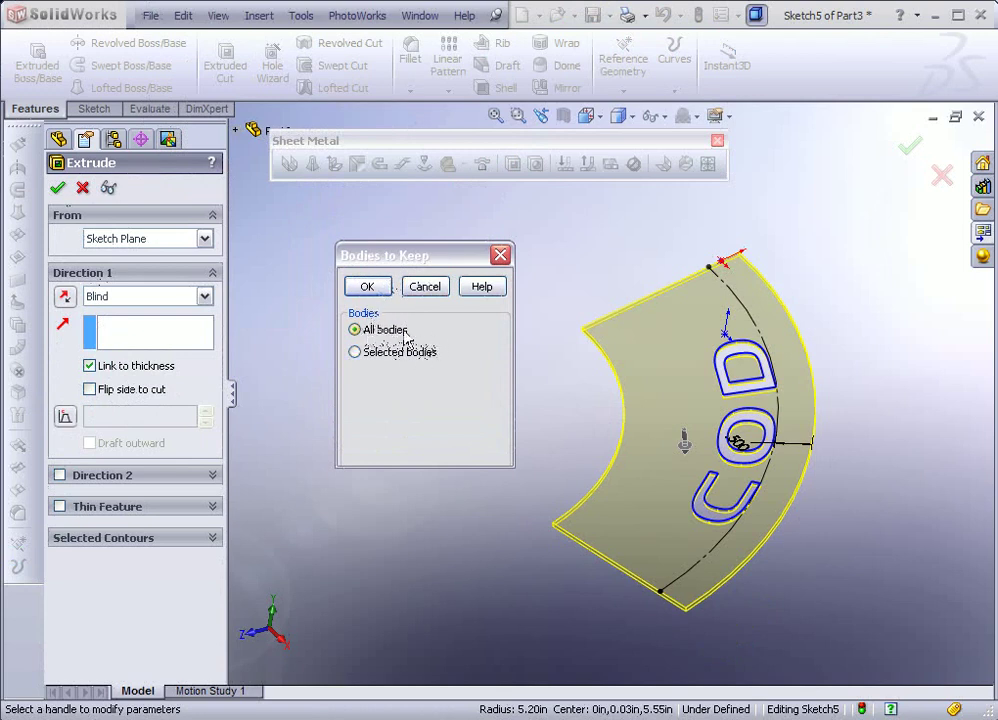
{"action": "left_click", "coordinate": [367, 287]}
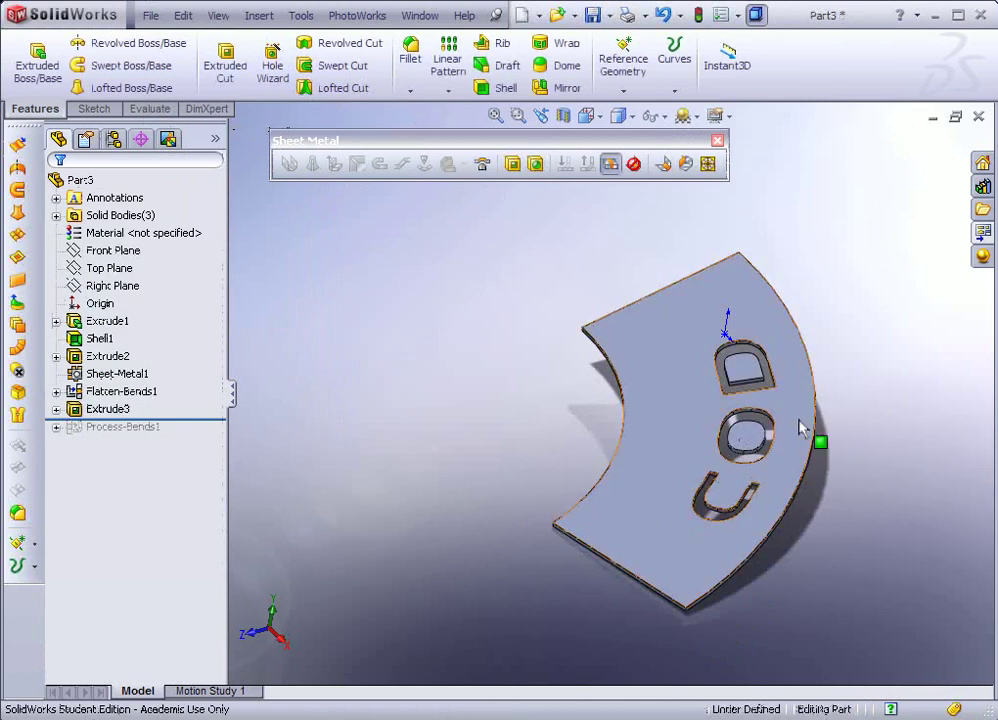
Start a new sketch on the flattened sheet's face around the COD cutouts
{"action": "scroll", "coordinate": [708, 424], "scroll_direction": "down", "scroll_amount": 5}
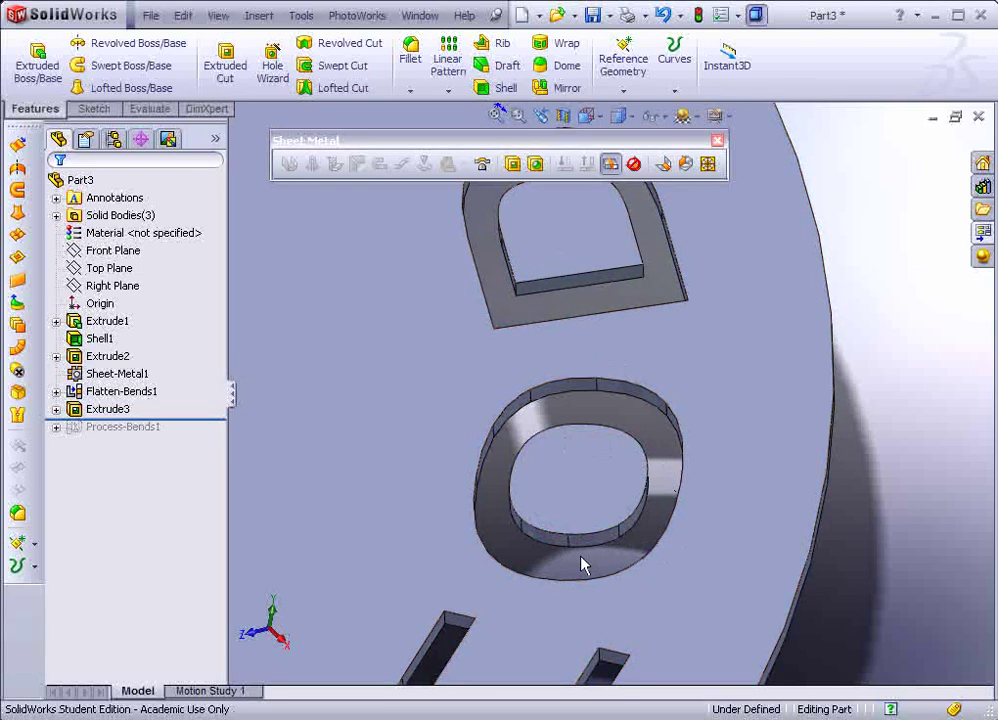
{"action": "scroll", "coordinate": [650, 490], "scroll_direction": "up", "scroll_amount": 5}
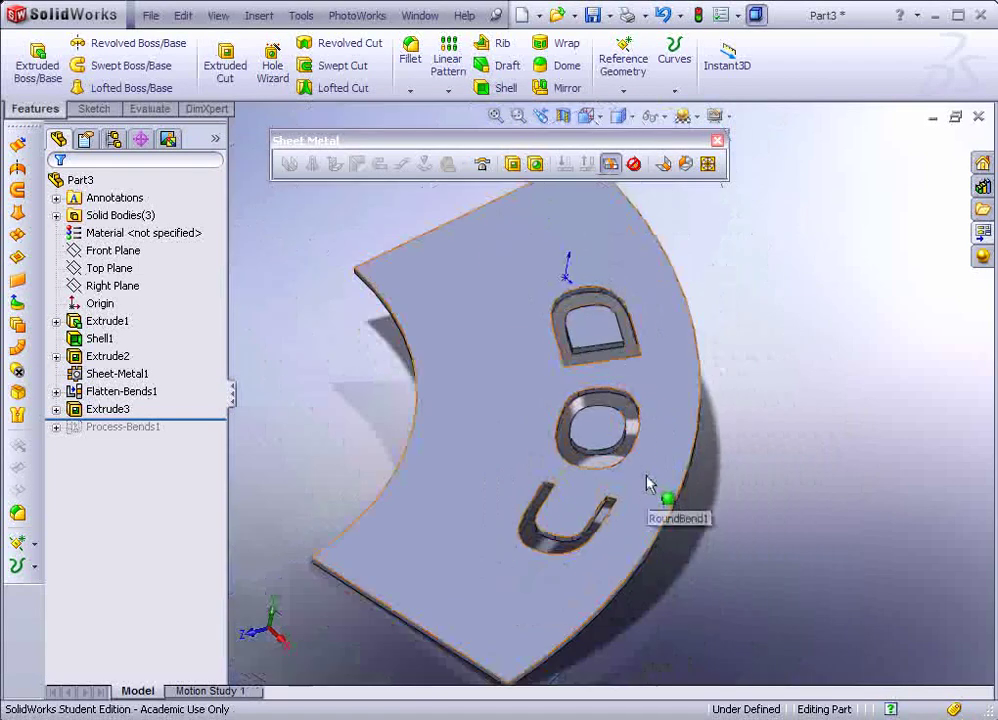
{"action": "scroll", "coordinate": [650, 472], "scroll_direction": "down", "scroll_amount": 4}
{"action": "mouse_move", "coordinate": [650, 472]}
{"action": "middle_mouse_down"}
{"action": "mouse_move", "coordinate": [593, 519]}
{"action": "mouse_move", "coordinate": [626, 522]}
{"action": "mouse_move", "coordinate": [640, 500]}
{"action": "mouse_move", "coordinate": [635, 483]}
{"action": "middle_mouse_up"}
{"action": "left_click", "coordinate": [639, 454]}
{"action": "left_click", "coordinate": [711, 385]}
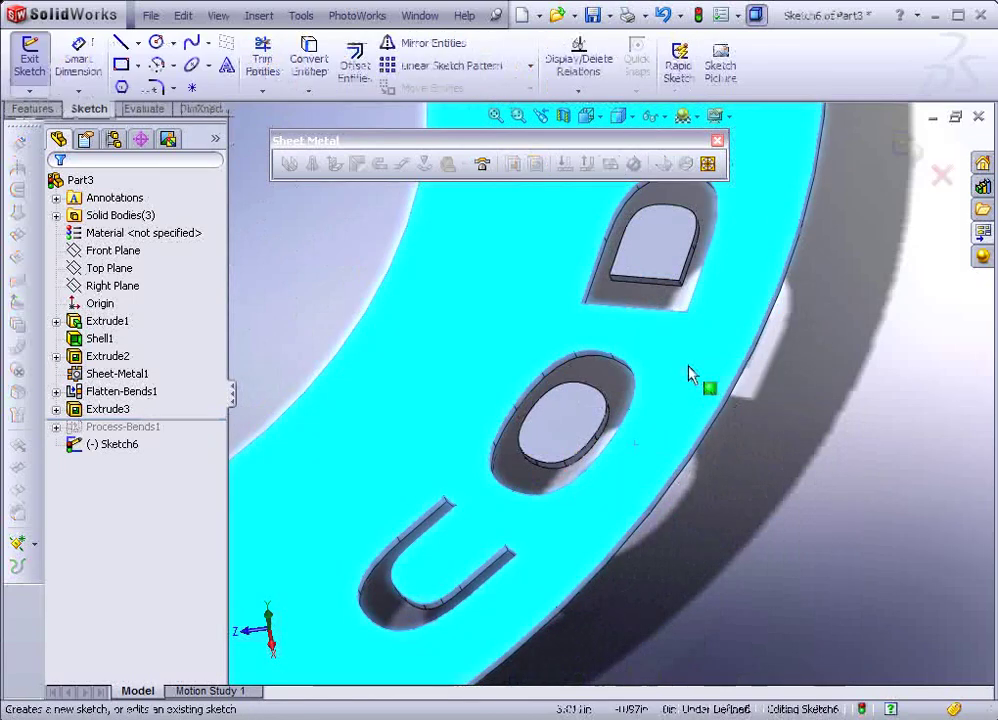
Sketch a narrow parallelogram across the cut ring of the O, bridging its inner island to the surrounding sheet
{"action": "left_click", "coordinate": [139, 66]}
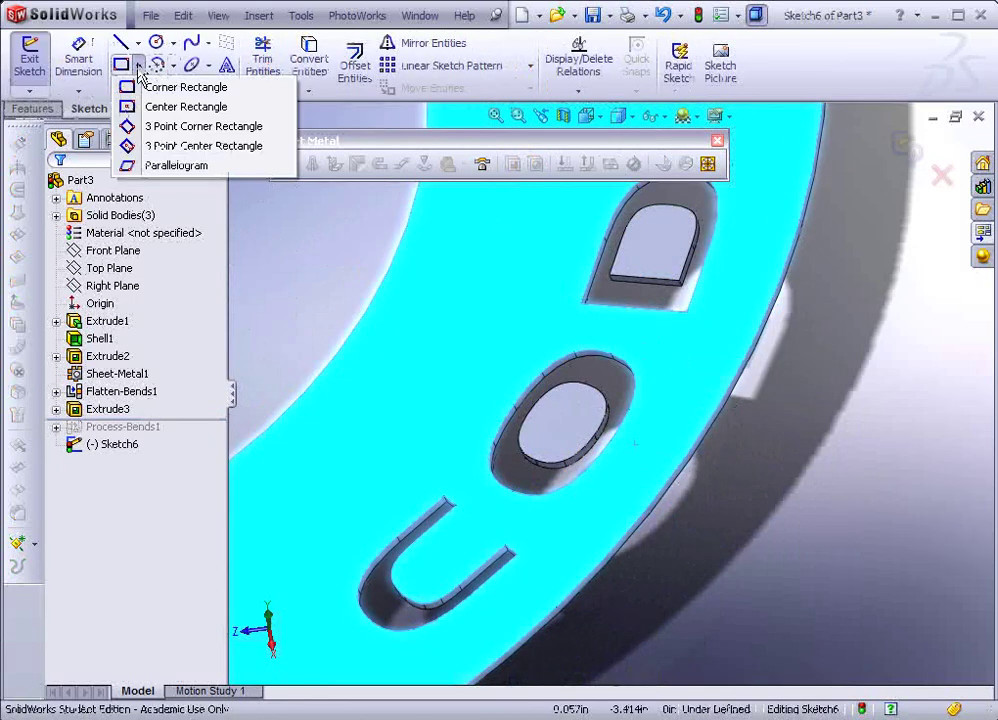
{"action": "left_click", "coordinate": [160, 165]}
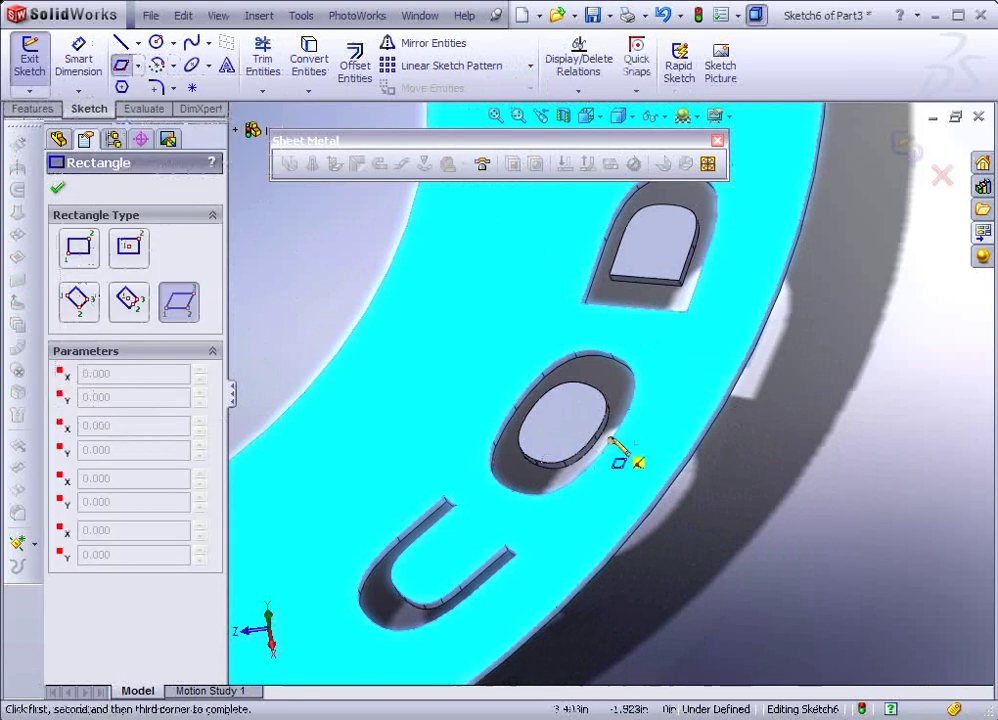
{"action": "scroll", "coordinate": [610, 452], "scroll_direction": "down", "scroll_amount": 5}
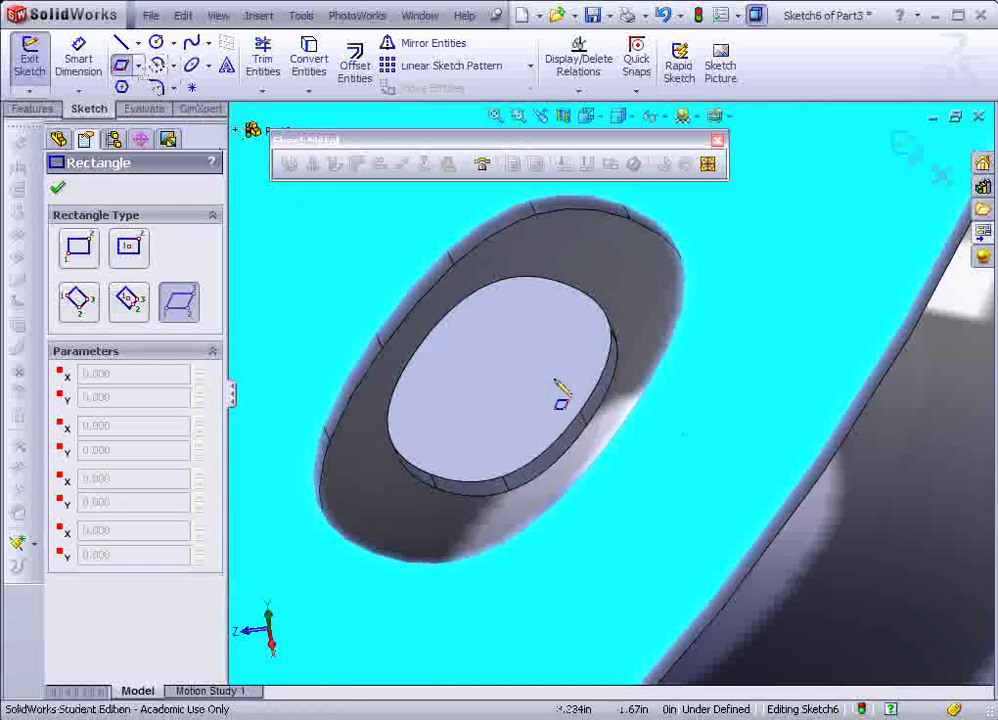
{"action": "scroll", "coordinate": [533, 418], "scroll_direction": "up", "scroll_amount": 5}
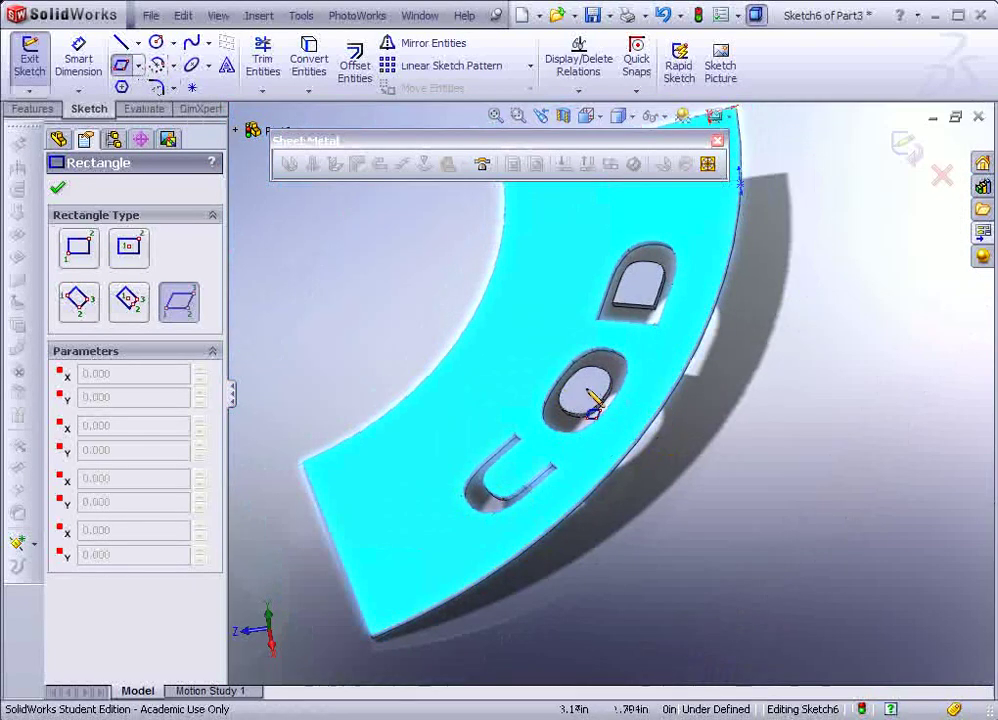
{"action": "scroll", "coordinate": [597, 409], "scroll_direction": "down", "scroll_amount": 4}
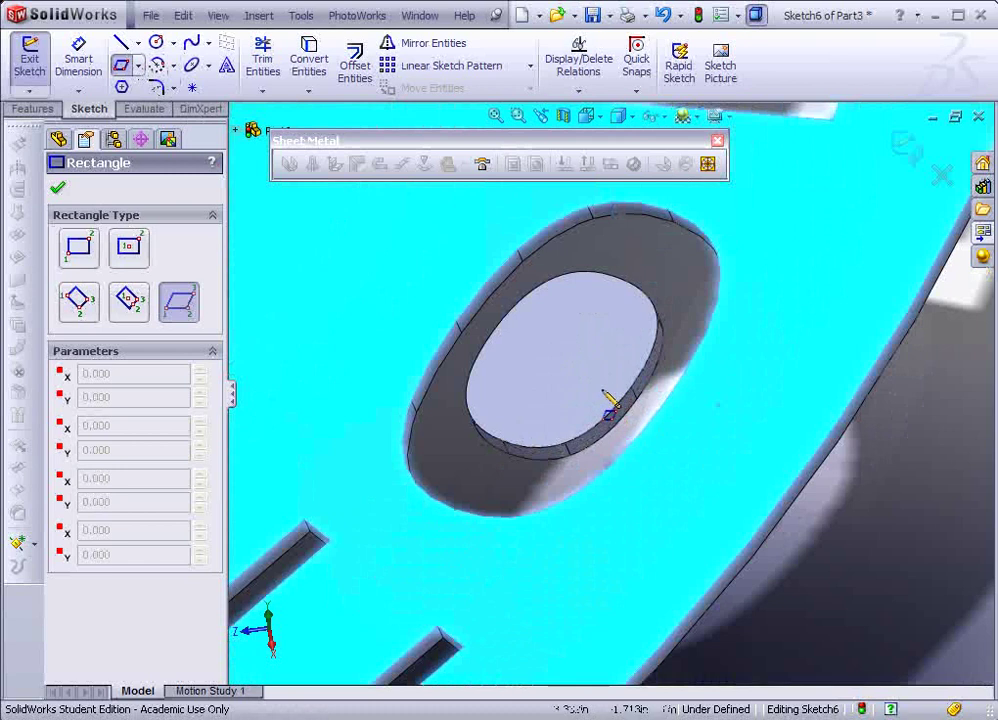
{"action": "left_click", "coordinate": [604, 394]}
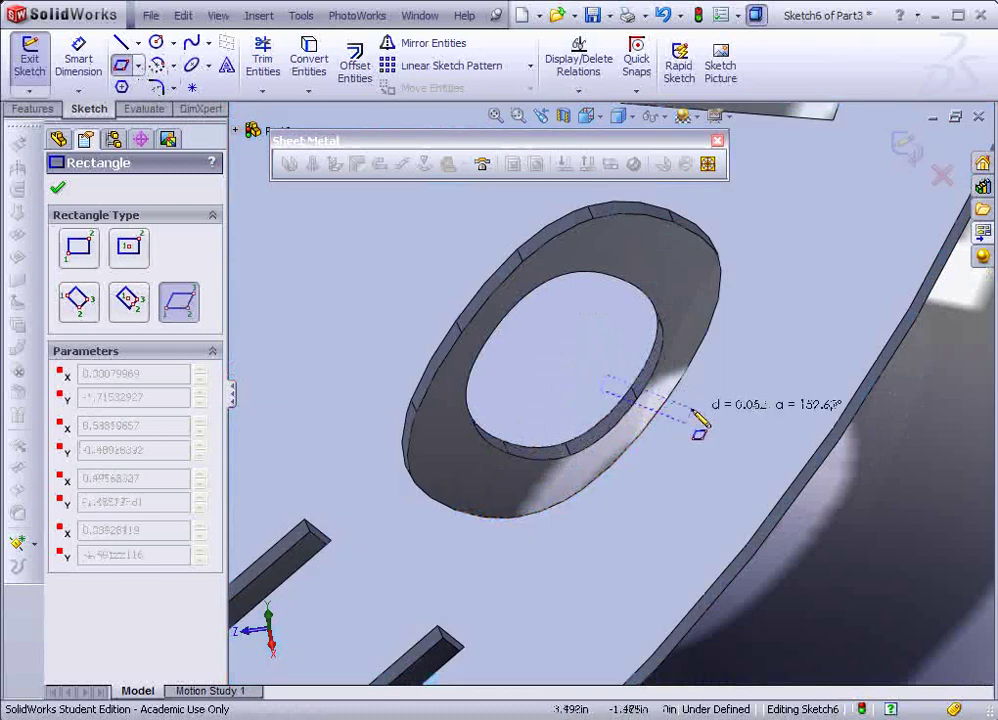
{"action": "left_click", "coordinate": [698, 416]}
Sketch a second narrow parallelogram across the cut stroke of the D, from its inner island to the outer sheet
{"action": "scroll", "coordinate": [735, 401], "scroll_direction": "up", "scroll_amount": 3}
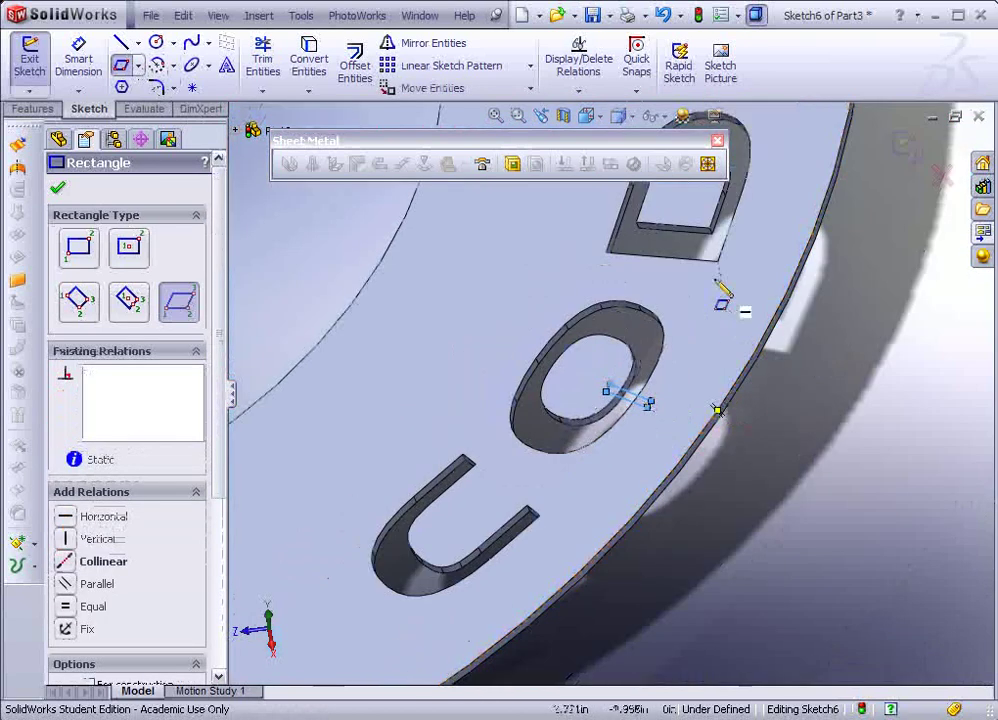
{"action": "scroll", "coordinate": [717, 255], "scroll_direction": "down", "scroll_amount": 2}
{"action": "scroll", "coordinate": [729, 252], "scroll_direction": "up", "scroll_amount": 2}
{"action": "scroll", "coordinate": [650, 330], "scroll_direction": "down", "scroll_amount": 2}
{"action": "left_click", "coordinate": [695, 340]}
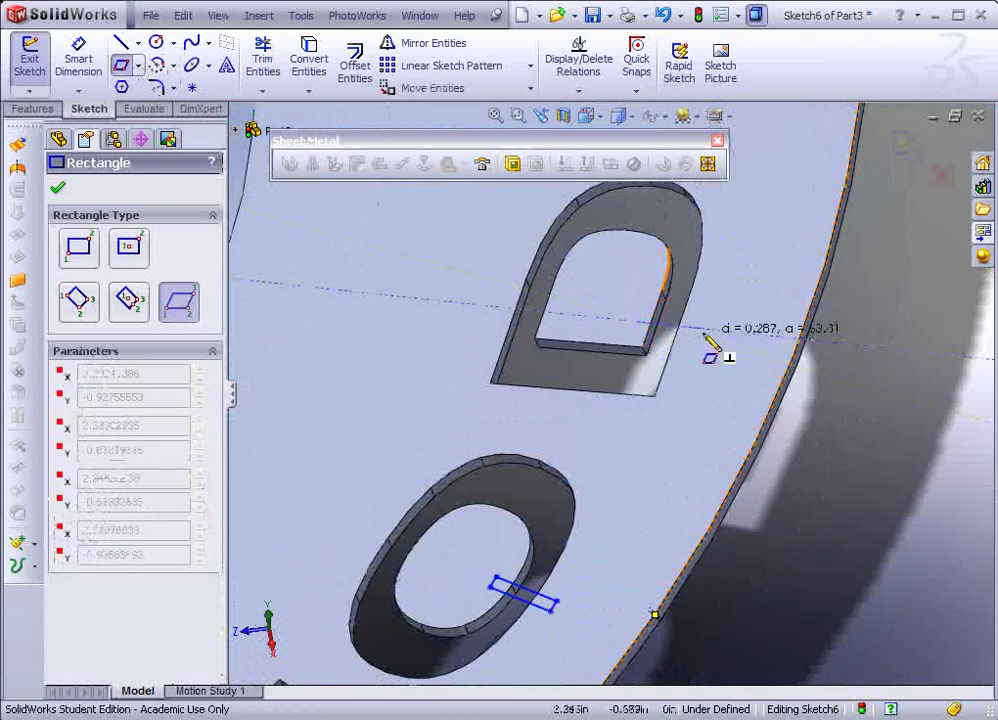
{"action": "left_click", "coordinate": [712, 325]}
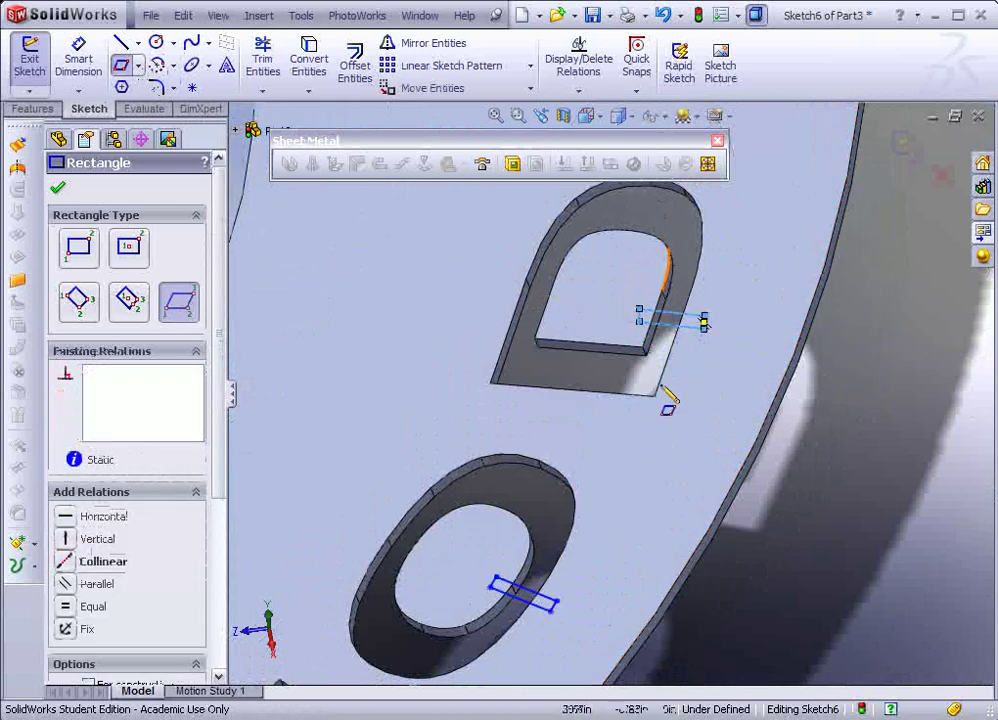
{"action": "scroll", "coordinate": [675, 408], "scroll_direction": "up", "scroll_amount": 4}
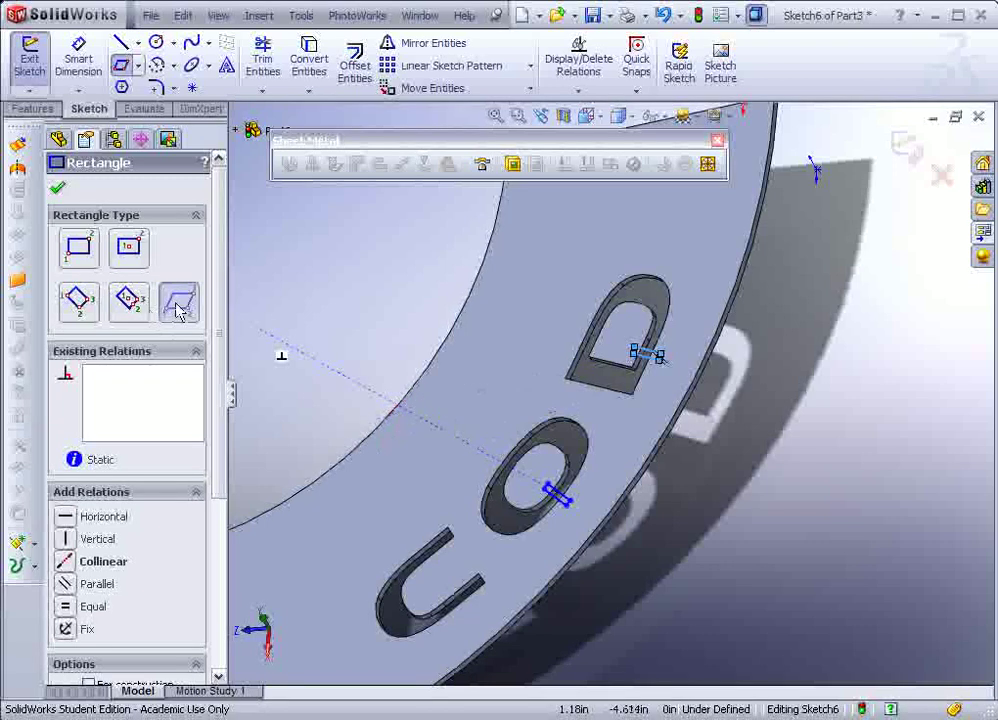
{"action": "left_click", "coordinate": [58, 190]}
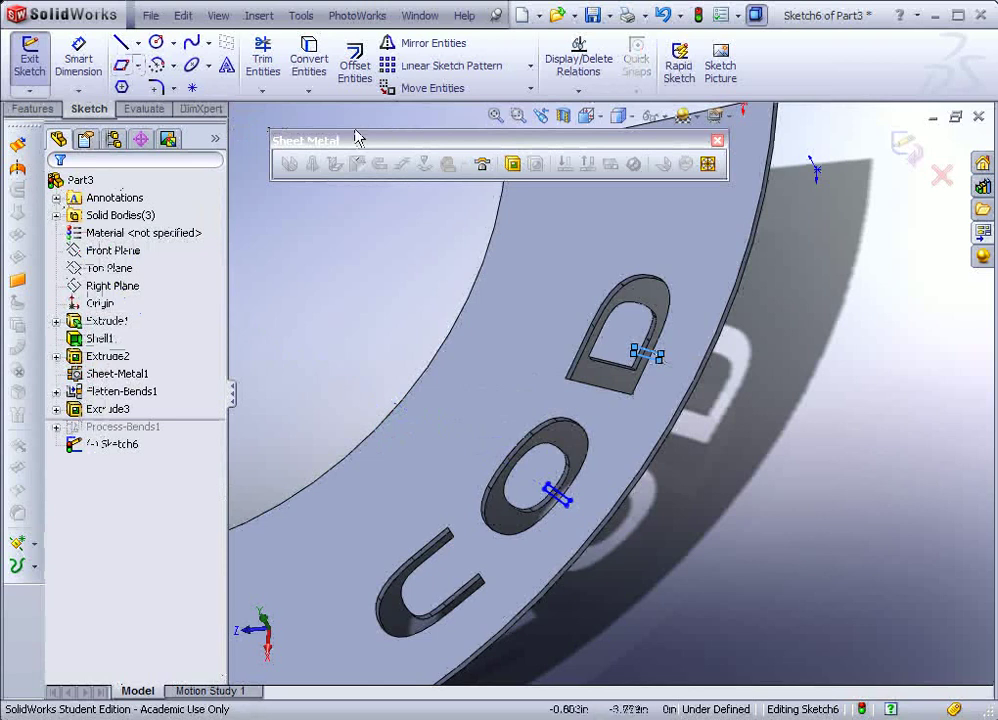
Extrude both parallelograms into the sheet with a reversed blind extrusion linked to thickness and merged with the result
{"action": "left_click", "coordinate": [33, 108]}
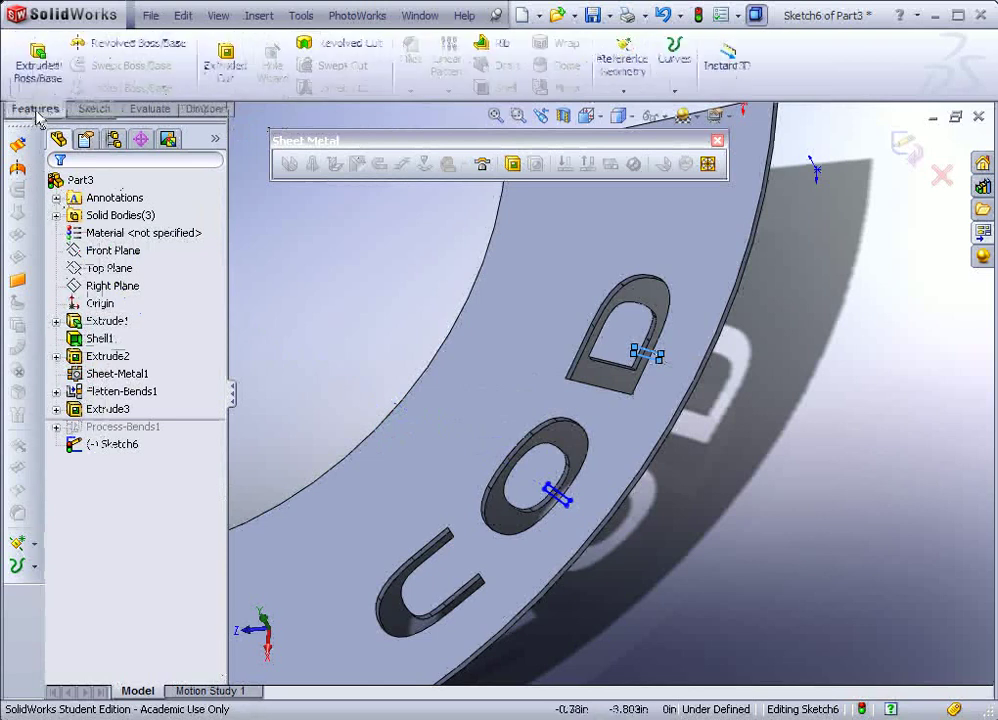
{"action": "left_click", "coordinate": [38, 55]}
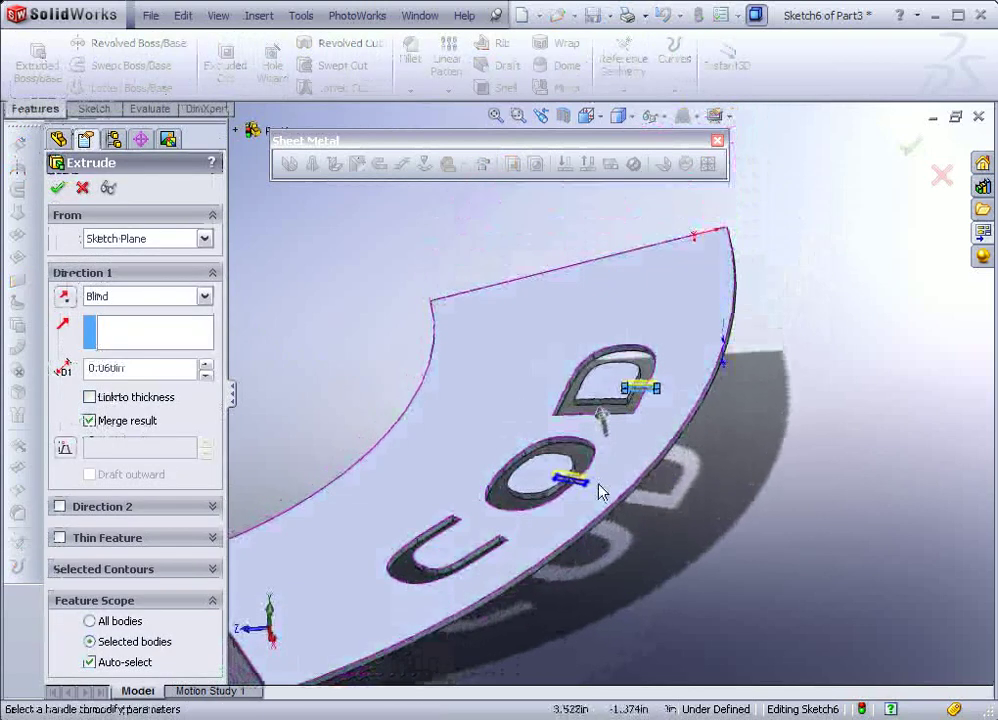
{"action": "scroll", "coordinate": [590, 480], "scroll_direction": "down", "scroll_amount": 4}
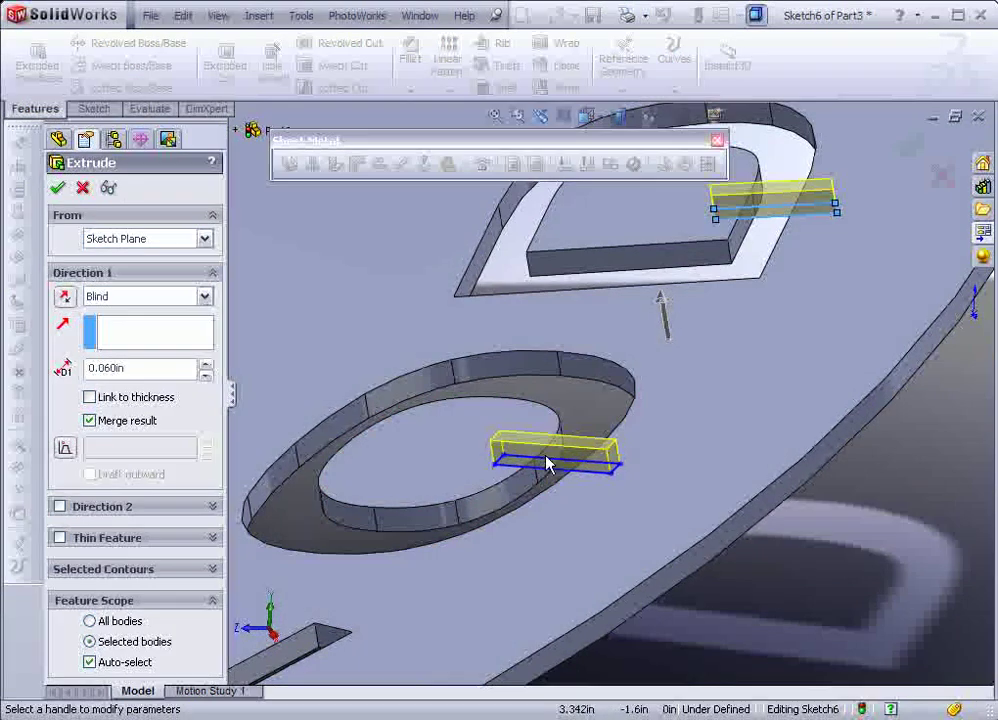
{"action": "left_click", "coordinate": [91, 398]}
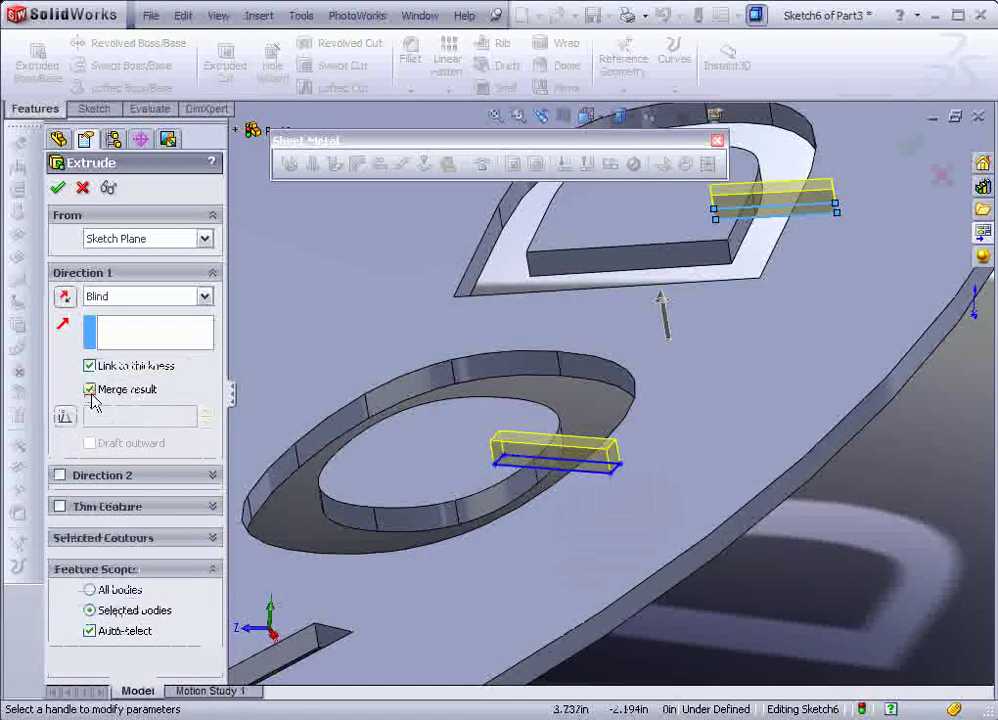
{"action": "left_click", "coordinate": [64, 298]}
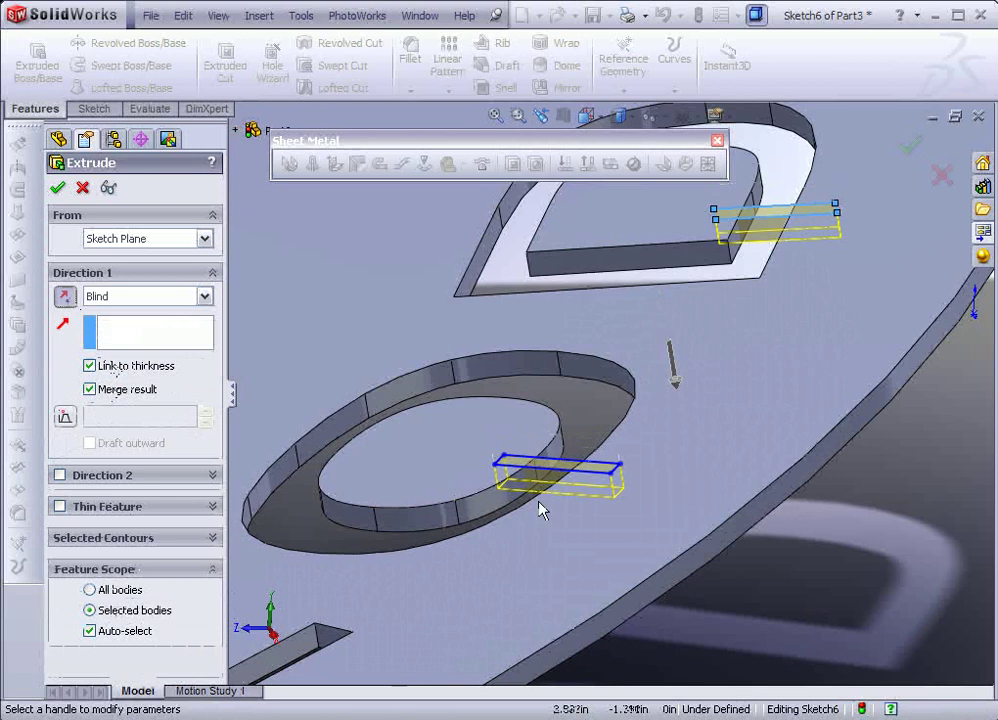
{"action": "left_click", "coordinate": [58, 189]}
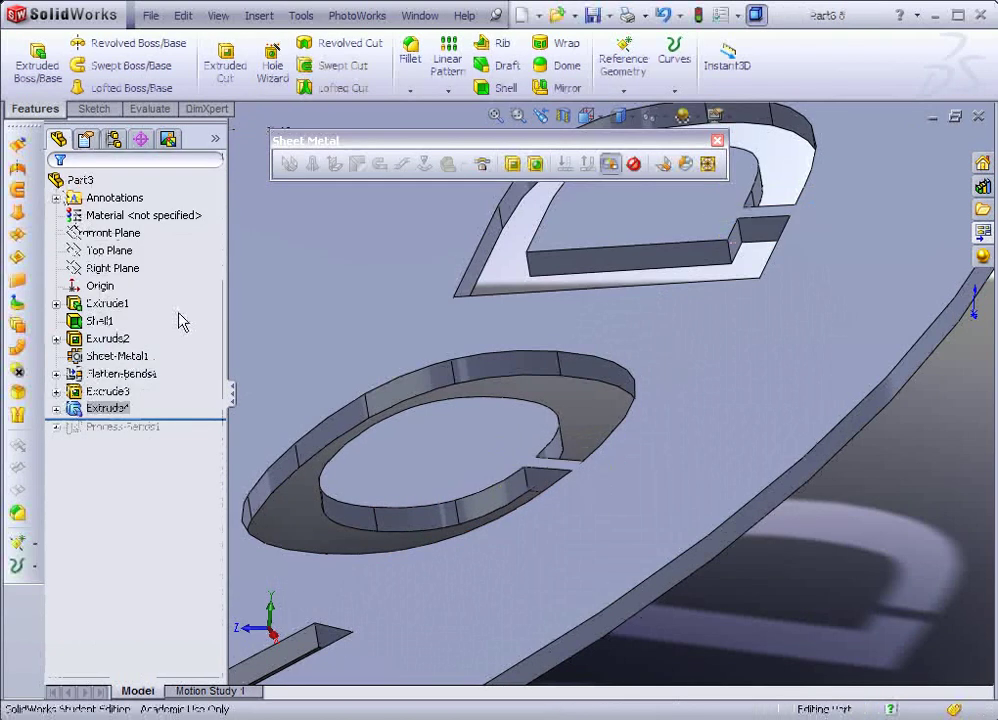
Fold the sheet back into the cone, inspecting the bridged COD lettering in both the folded and flattened states
{"action": "middle_click_drag", "start_coordinate": [731, 605], "coordinate": [642, 526]}
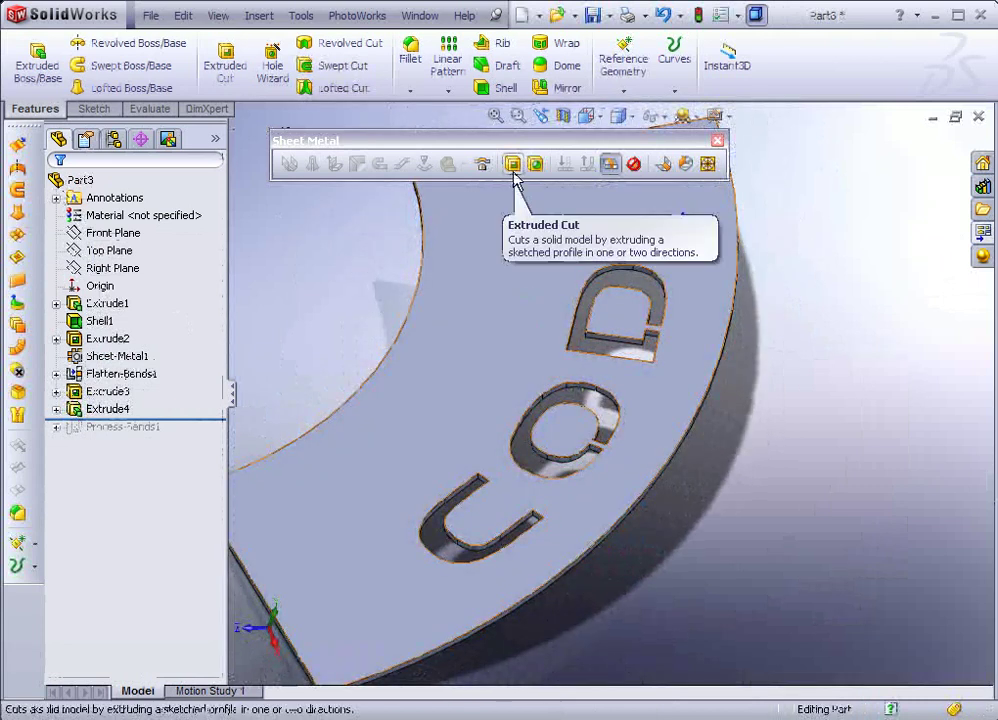
{"action": "left_click", "coordinate": [607, 164]}
{"action": "middle_click_drag", "start_coordinate": [600, 190], "coordinate": [640, 300]}
{"action": "middle_click_drag", "start_coordinate": [596, 343], "coordinate": [568, 441]}
{"action": "scroll", "coordinate": [608, 363], "scroll_direction": "down", "scroll_amount": 4}
{"action": "middle_click_drag", "start_coordinate": [608, 363], "coordinate": [575, 486]}
{"action": "left_click", "coordinate": [611, 164]}
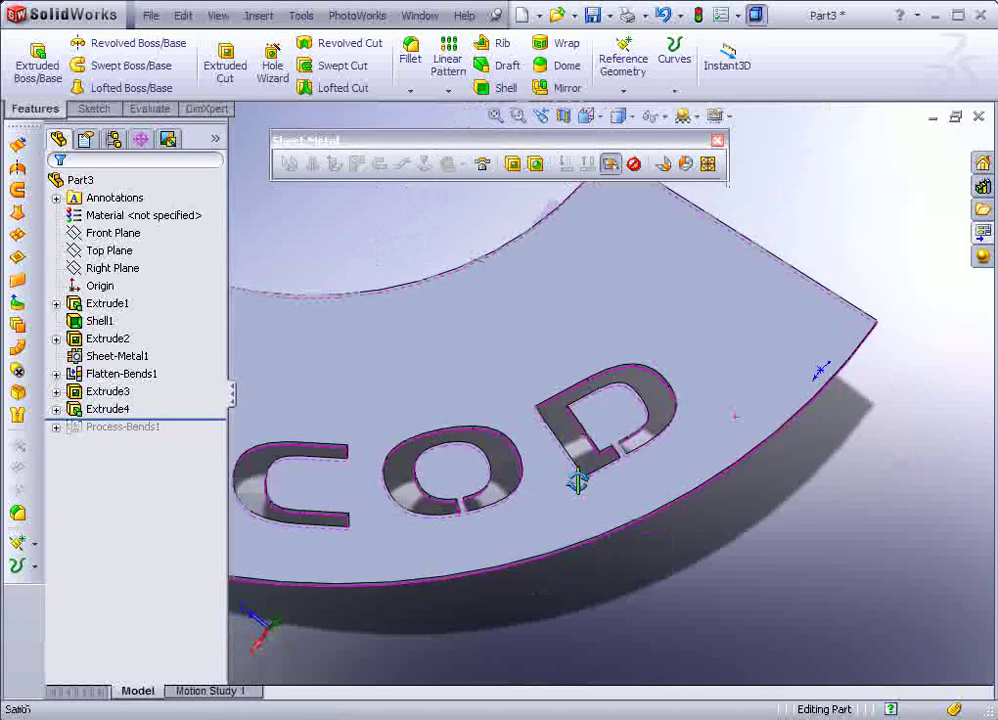
{"action": "left_click", "coordinate": [611, 164]}
{"action": "middle_click_drag", "start_coordinate": [597, 308], "coordinate": [686, 305]}
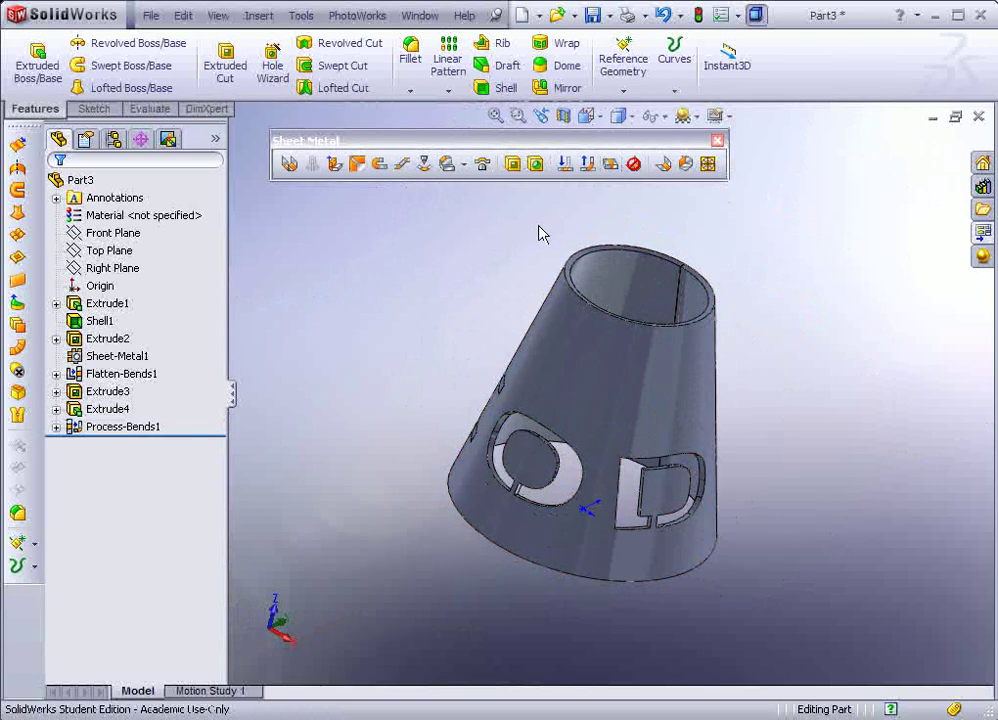
Close the cone part without saving it and create a new part
{"action": "left_click", "coordinate": [979, 120]}
{"action": "left_click", "coordinate": [508, 398]}
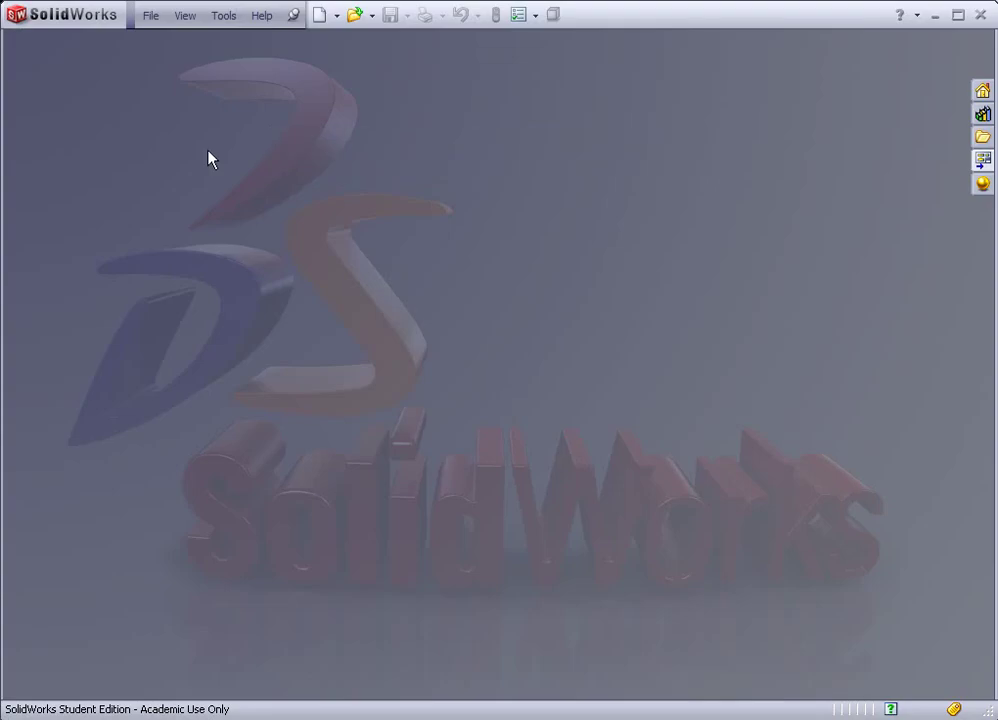
{"action": "left_click", "coordinate": [151, 16]}
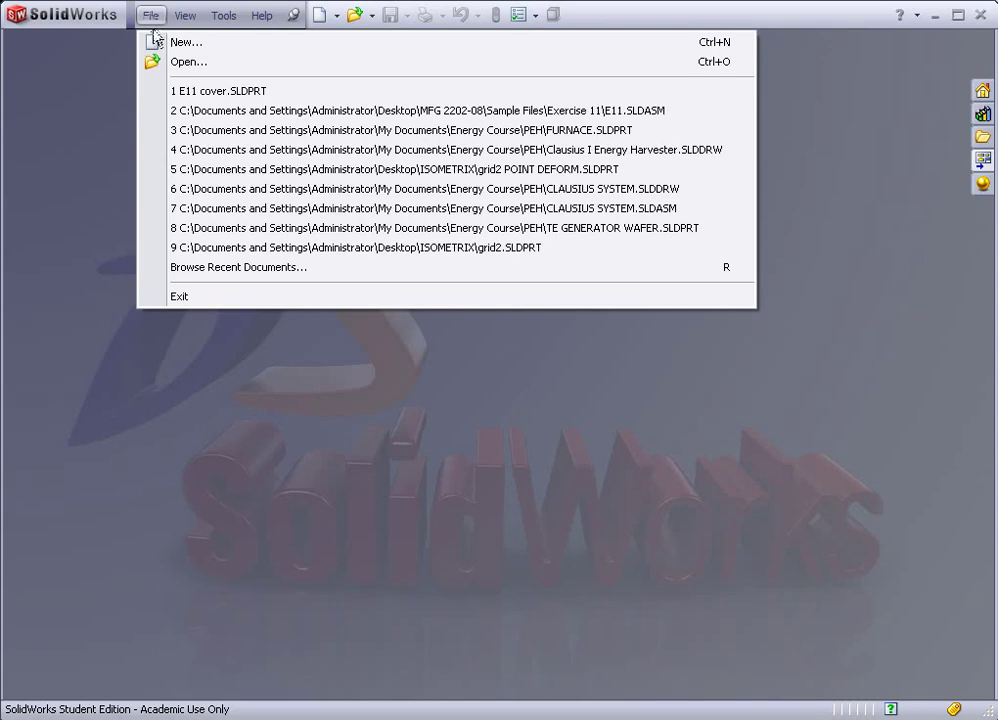
{"action": "left_click", "coordinate": [160, 44]}
{"action": "left_click", "coordinate": [310, 370]}
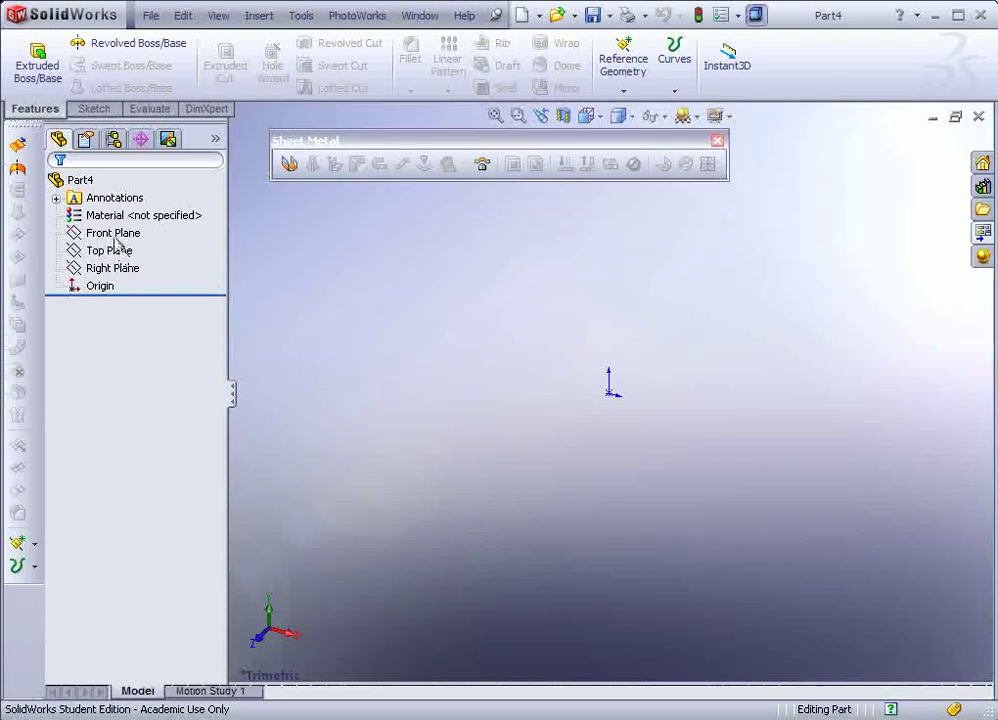
Sketch a center rectangle about 7.48 in wide and 4.48 in high on the Front Plane, centred on the origin
{"action": "left_click", "coordinate": [115, 234]}
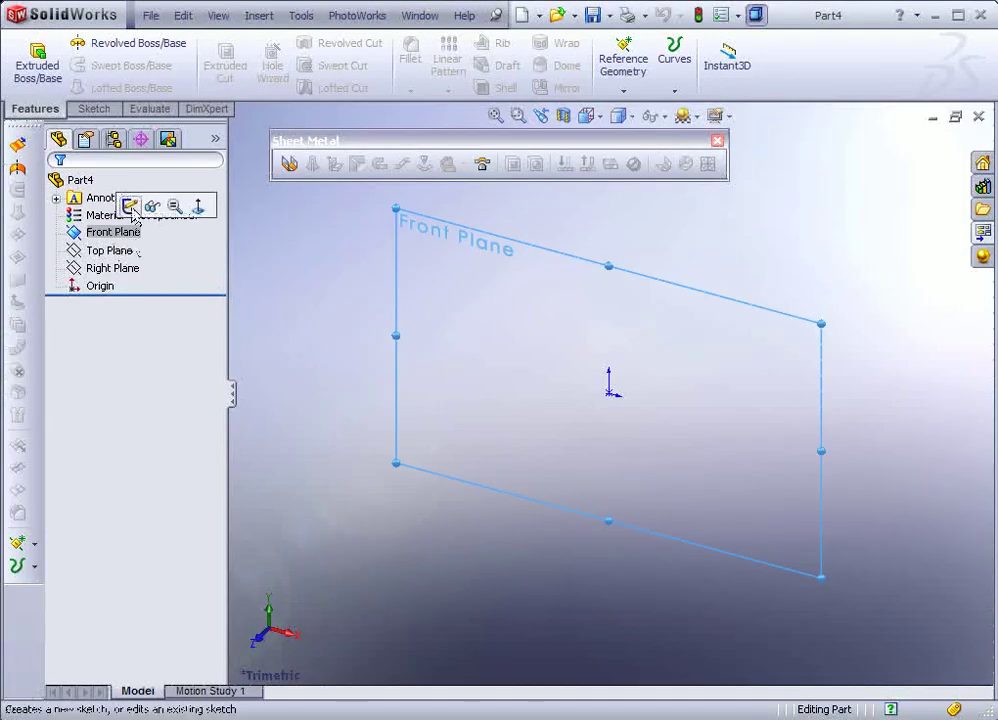
{"action": "left_click", "coordinate": [130, 205]}
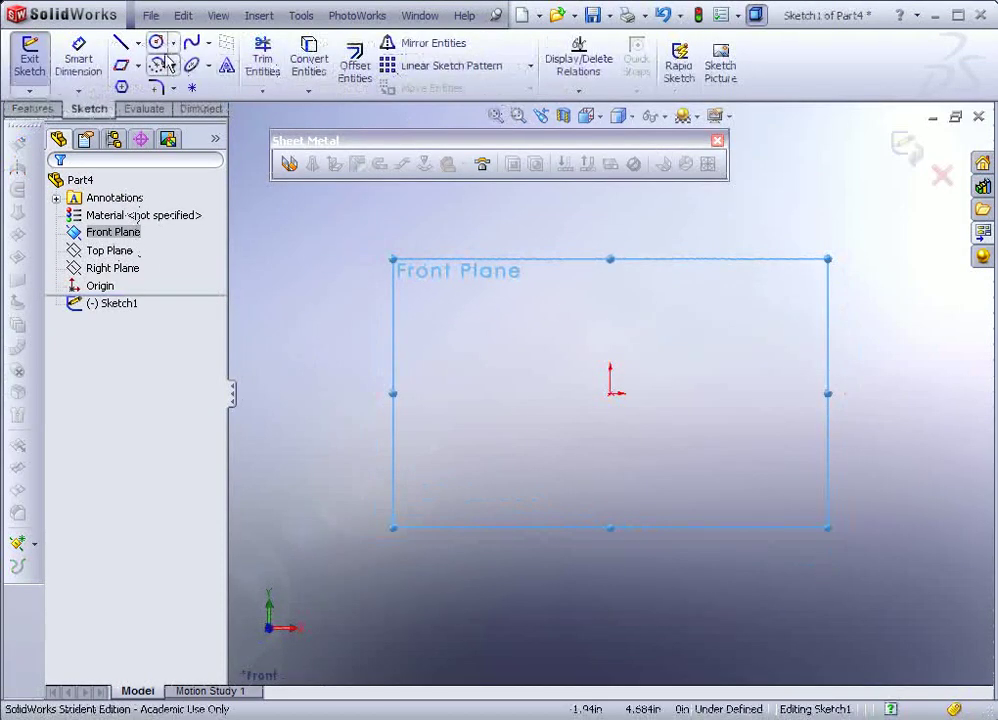
{"action": "left_click", "coordinate": [137, 66]}
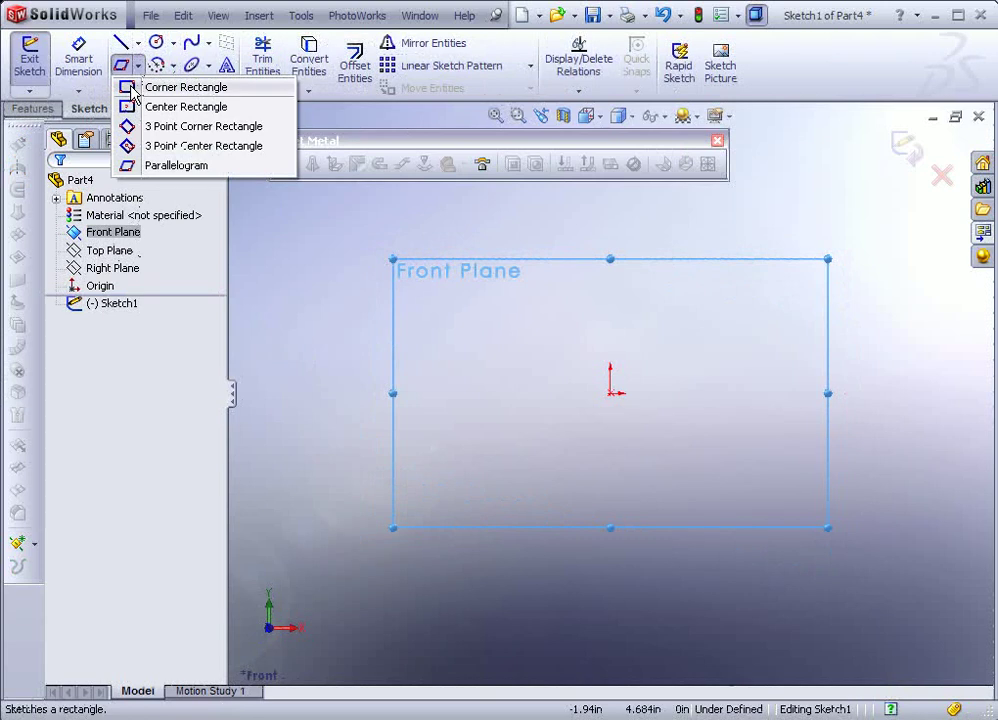
{"action": "left_click", "coordinate": [131, 106]}
{"action": "left_click", "coordinate": [612, 392]}
{"action": "left_click", "coordinate": [379, 254]}
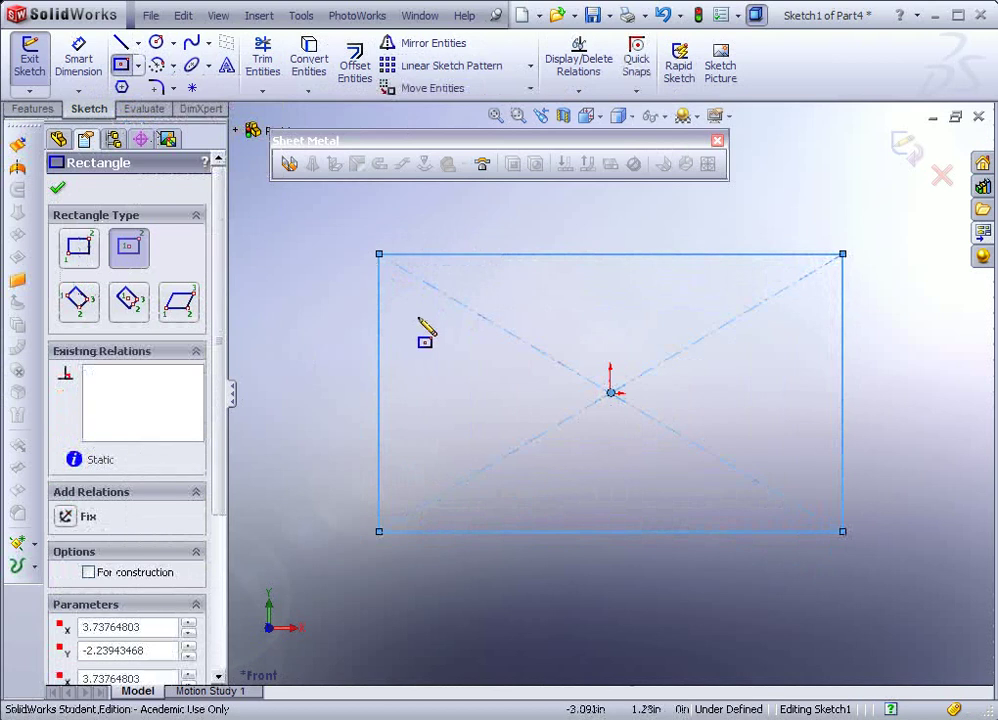
{"action": "left_click", "coordinate": [57, 187]}
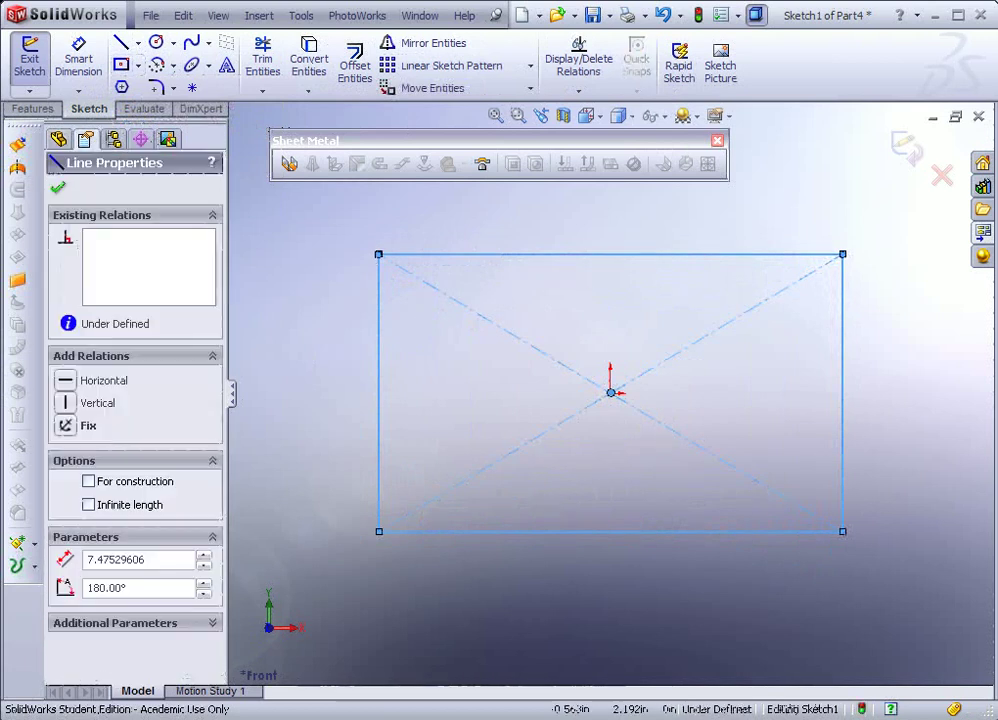
Replace the rectangle's upper edge with two horizontal lines from the corners, leaving a small gap near the middle
{"action": "left_click", "coordinate": [726, 249]}
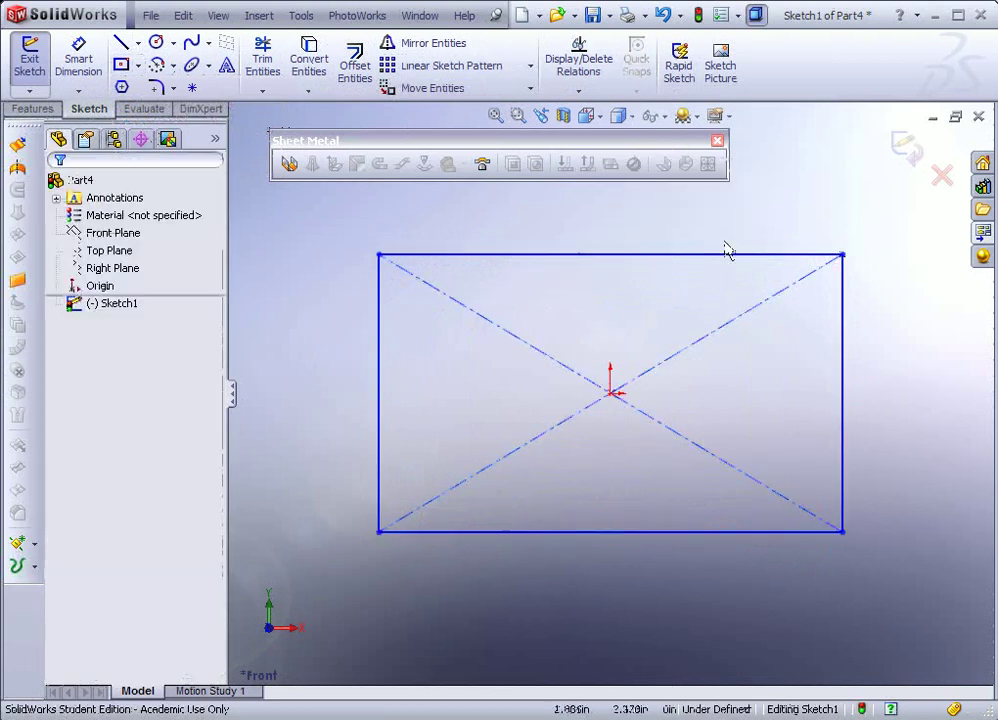
{"action": "left_click", "coordinate": [652, 254]}
{"action": "key", "text": "Delete"}
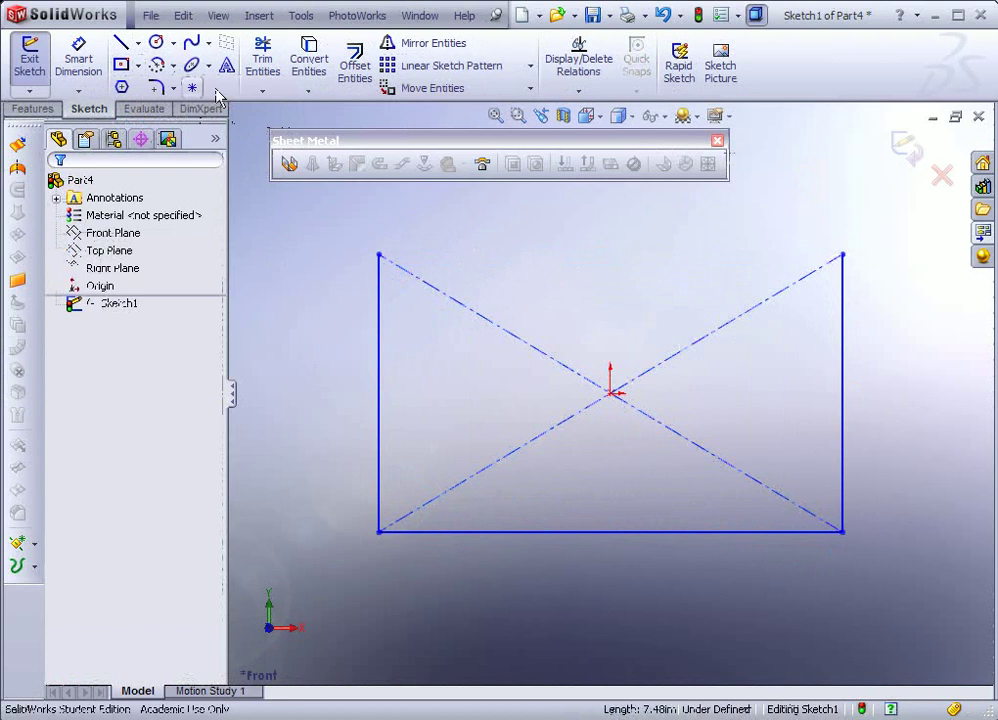
{"action": "left_click", "coordinate": [120, 45]}
{"action": "left_click", "coordinate": [379, 255]}
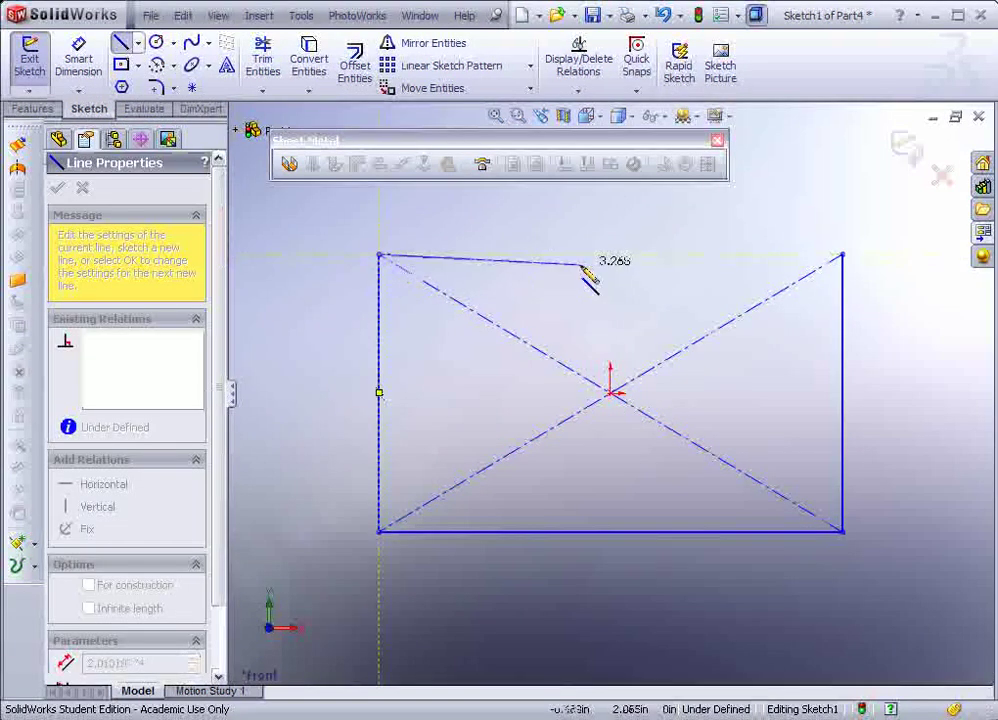
{"action": "left_click", "coordinate": [605, 256]}
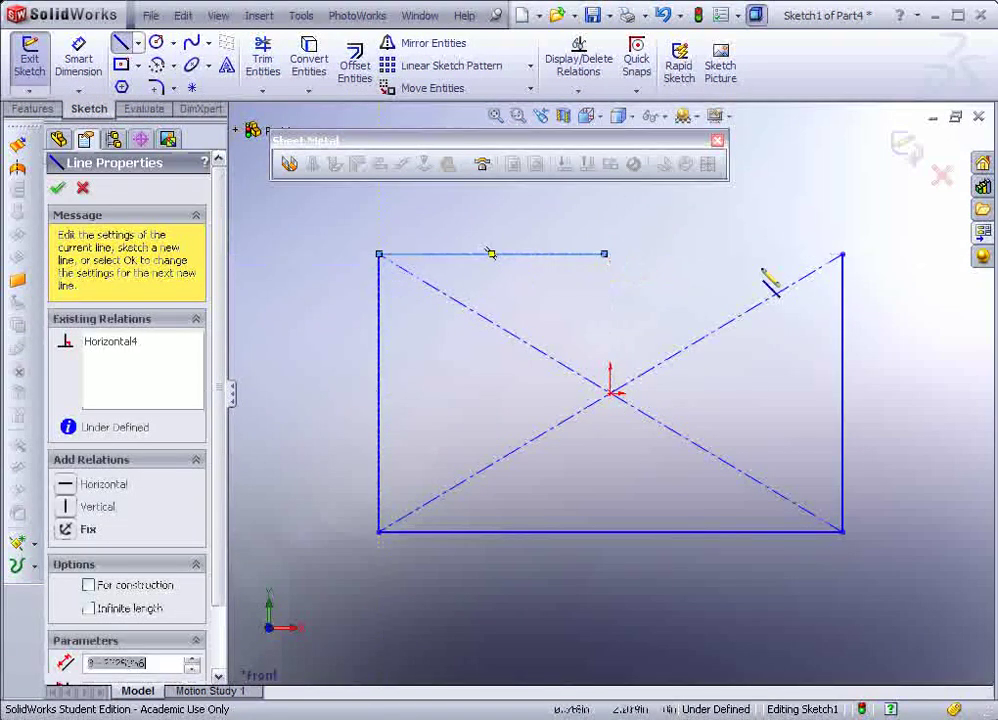
{"action": "left_click", "coordinate": [619, 256]}
{"action": "scroll", "coordinate": [618, 272], "scroll_direction": "down", "scroll_amount": 2}
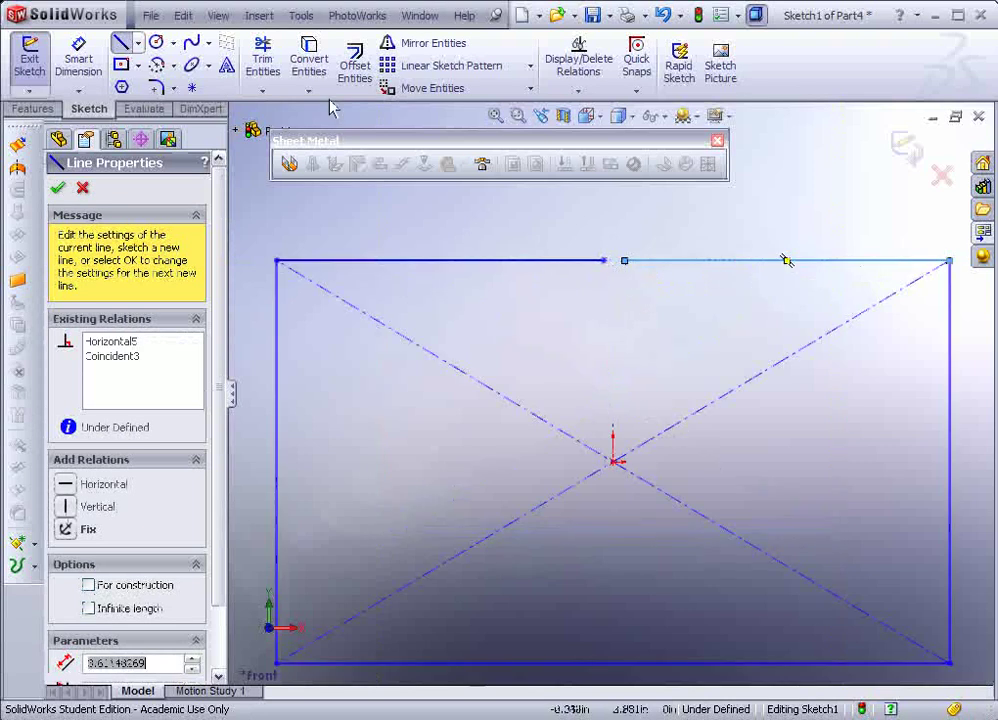
Dimension the gap between the two upper line endpoints to 0.01 in and exit the sketch
{"action": "key", "text": "d"}
{"action": "left_click", "coordinate": [624, 262]}
{"action": "left_click", "coordinate": [603, 261]}
{"action": "left_click", "coordinate": [640, 220]}
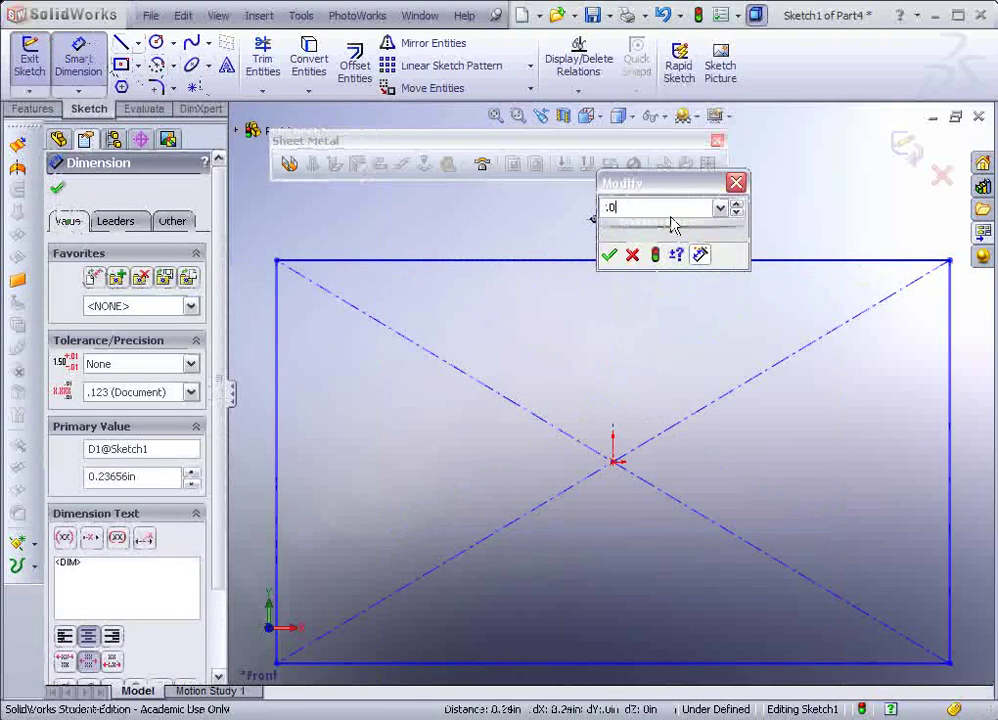
{"action": "type", "text": ".01"}
{"action": "key", "text": "Return"}
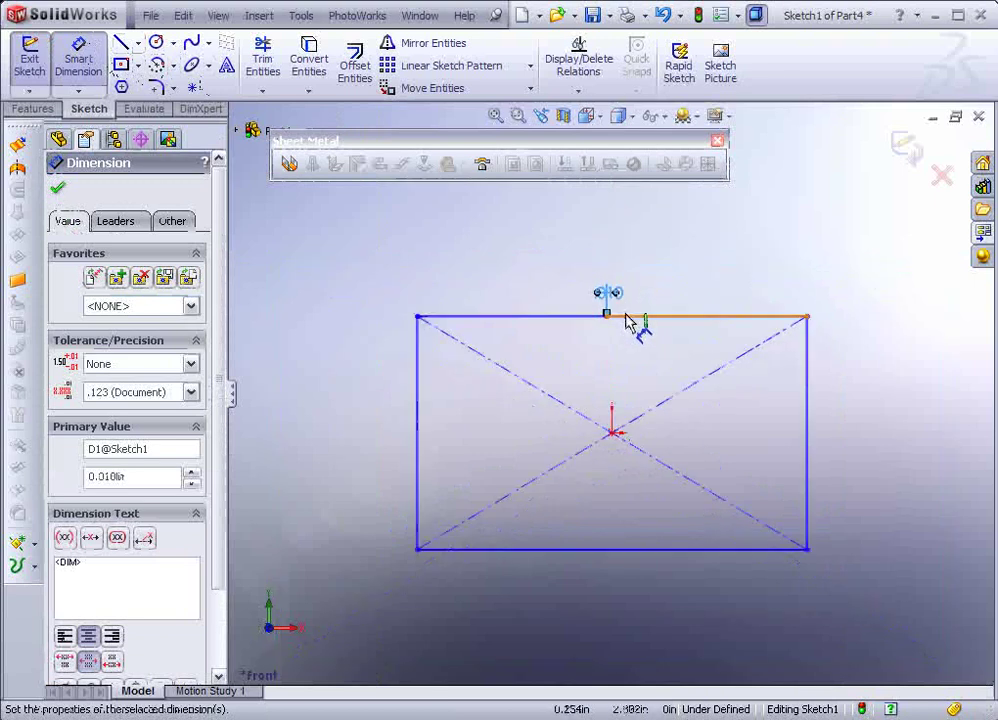
{"action": "left_click", "coordinate": [58, 191]}
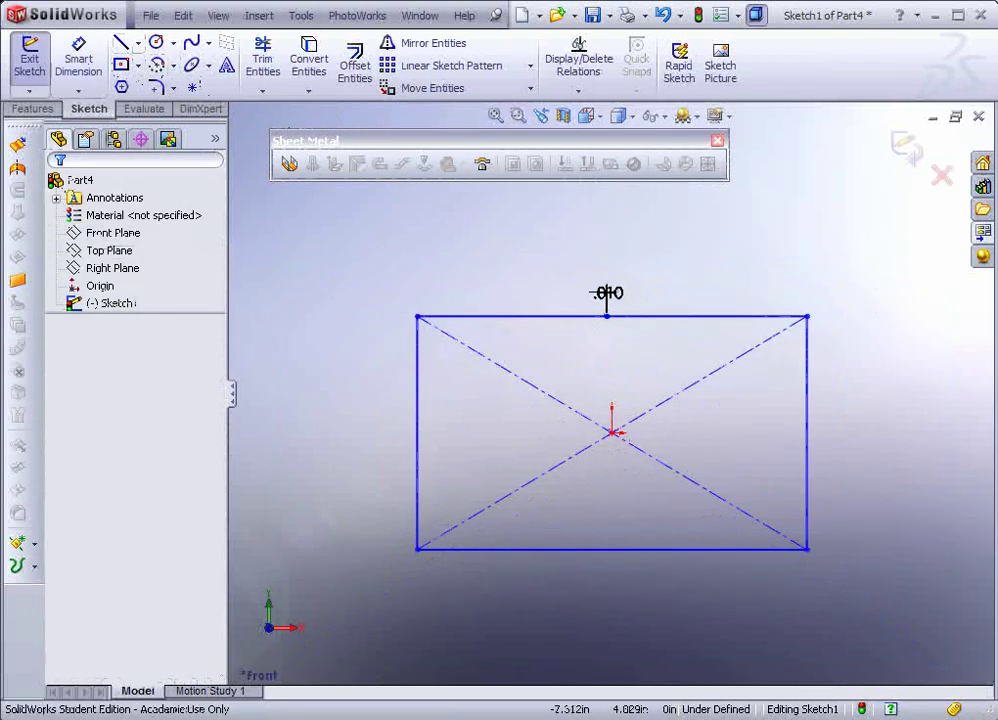
{"action": "mouse_move", "coordinate": [842, 312]}
{"action": "middle_mouse_down"}
{"action": "mouse_move", "coordinate": [793, 305]}
{"action": "mouse_move", "coordinate": [751, 394]}
{"action": "mouse_move", "coordinate": [688, 393]}
{"action": "middle_mouse_up"}
{"action": "left_click", "coordinate": [698, 15]}
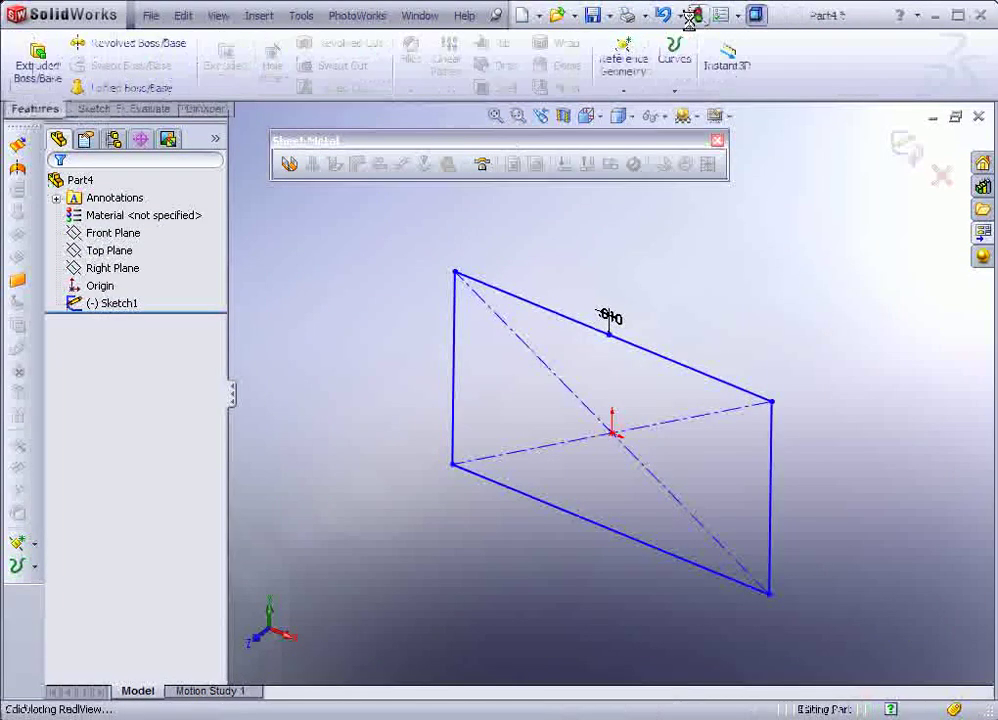
Create a reference plane offset forward from the Front Plane
{"action": "left_click", "coordinate": [118, 234]}
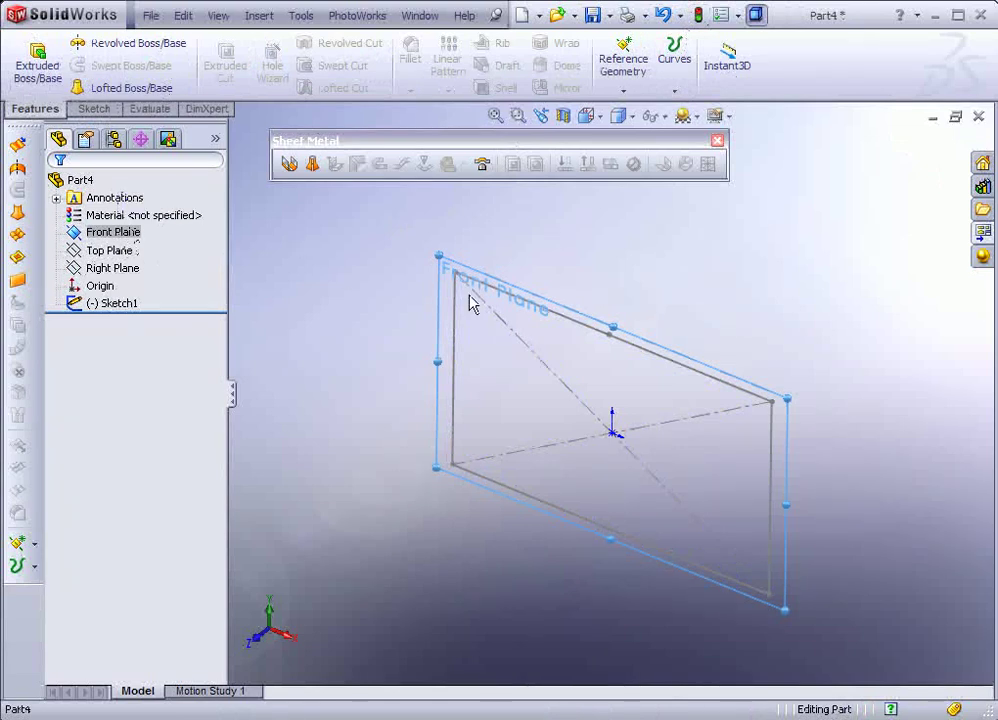
{"action": "left_click_drag", "start_coordinate": [506, 290], "coordinate": [342, 382], "text": "ctrl"}
{"action": "type", "text": "5"}
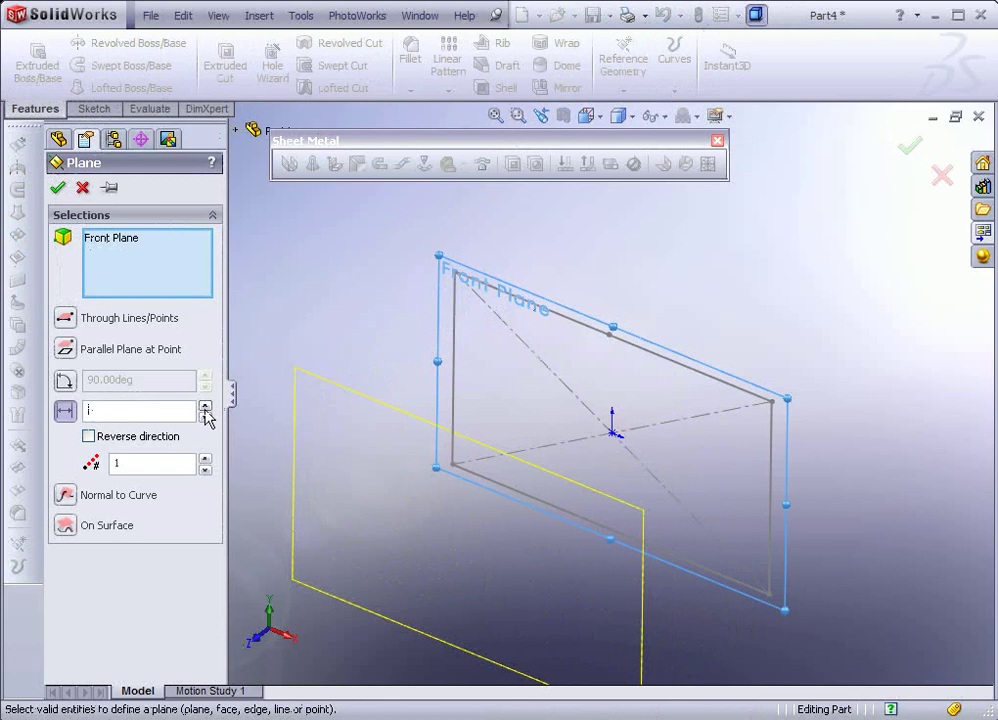
{"action": "key", "text": "Return"}
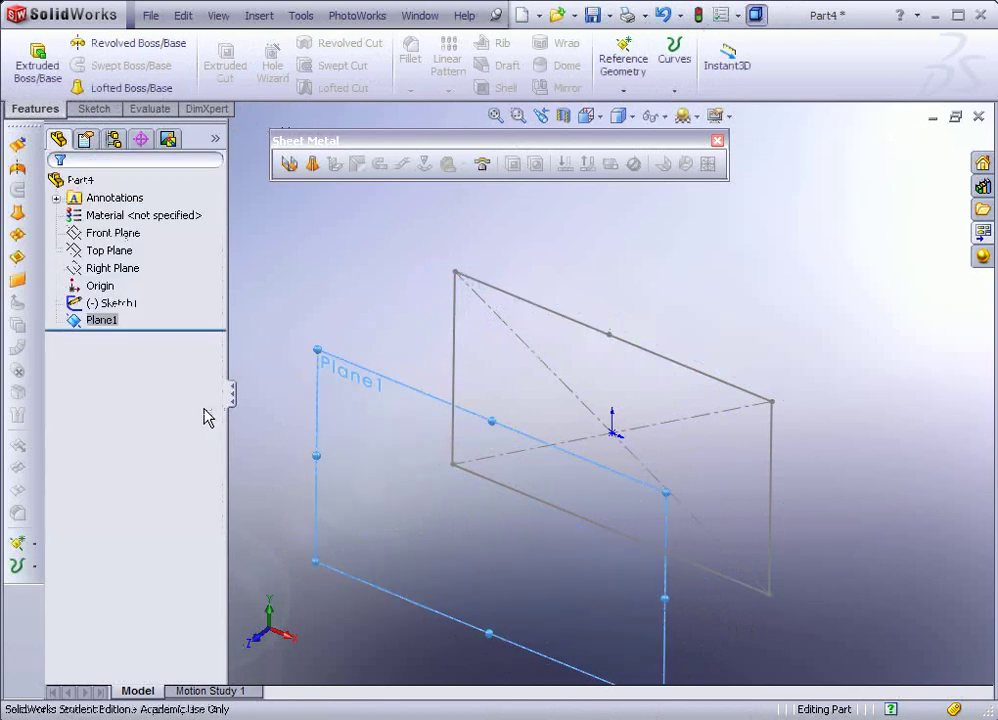
On the offset plane, sketch a nearly closed centerpoint arc of about 1.79 in radius around the origin, open at the top
{"action": "middle_click_drag", "start_coordinate": [479, 498], "coordinate": [487, 457]}
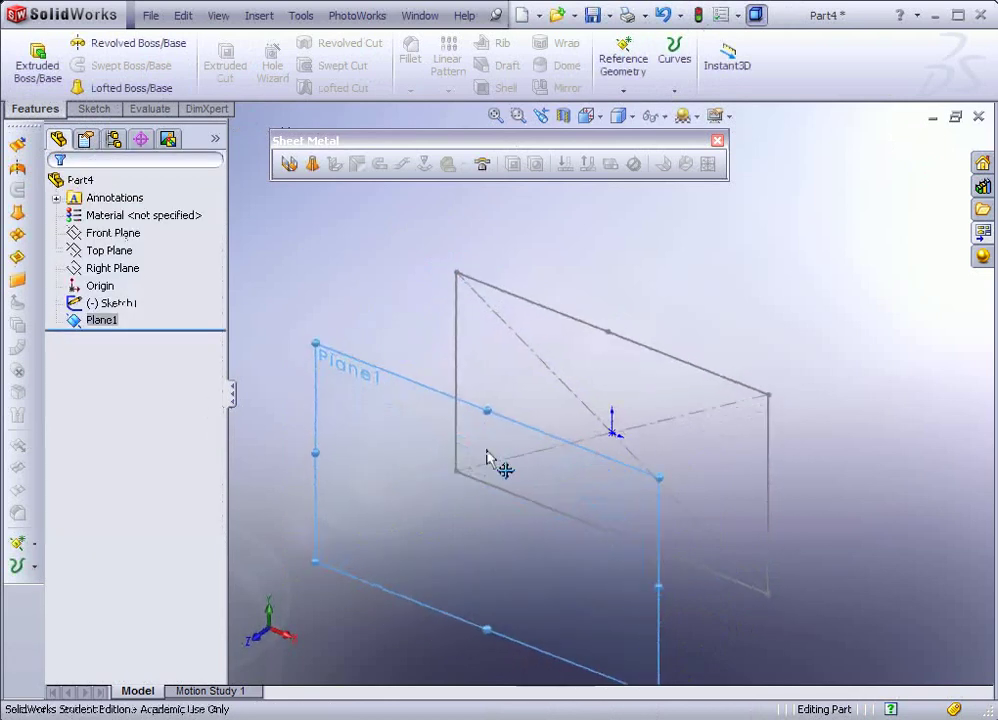
{"action": "left_click", "coordinate": [420, 392]}
{"action": "left_click", "coordinate": [490, 326]}
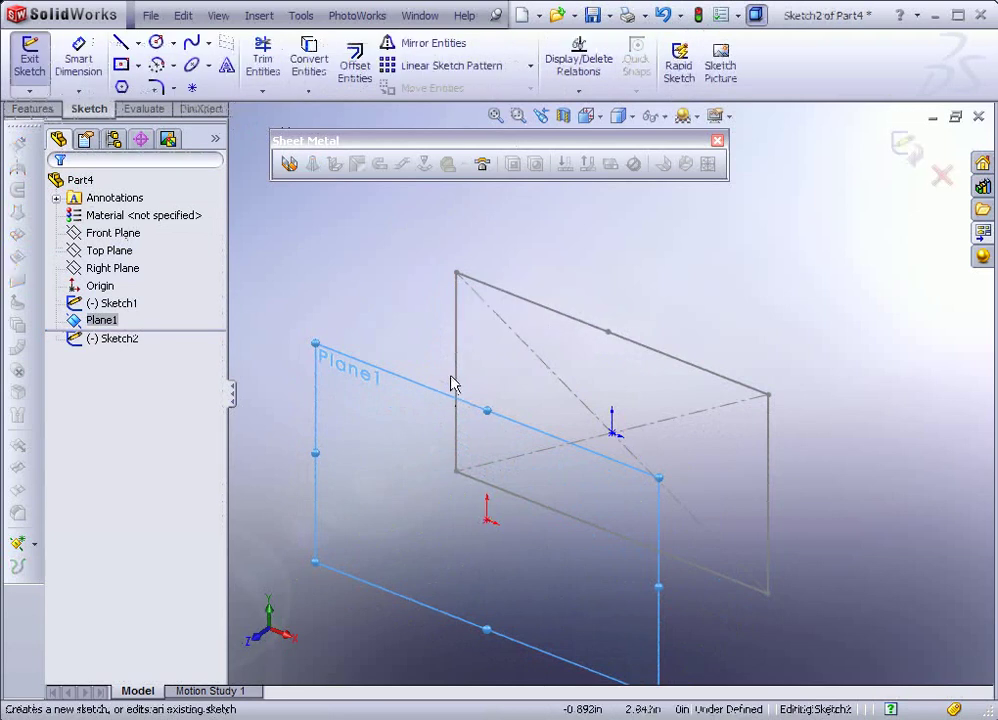
{"action": "key", "text": "space"}
{"action": "left_click", "coordinate": [480, 436]}
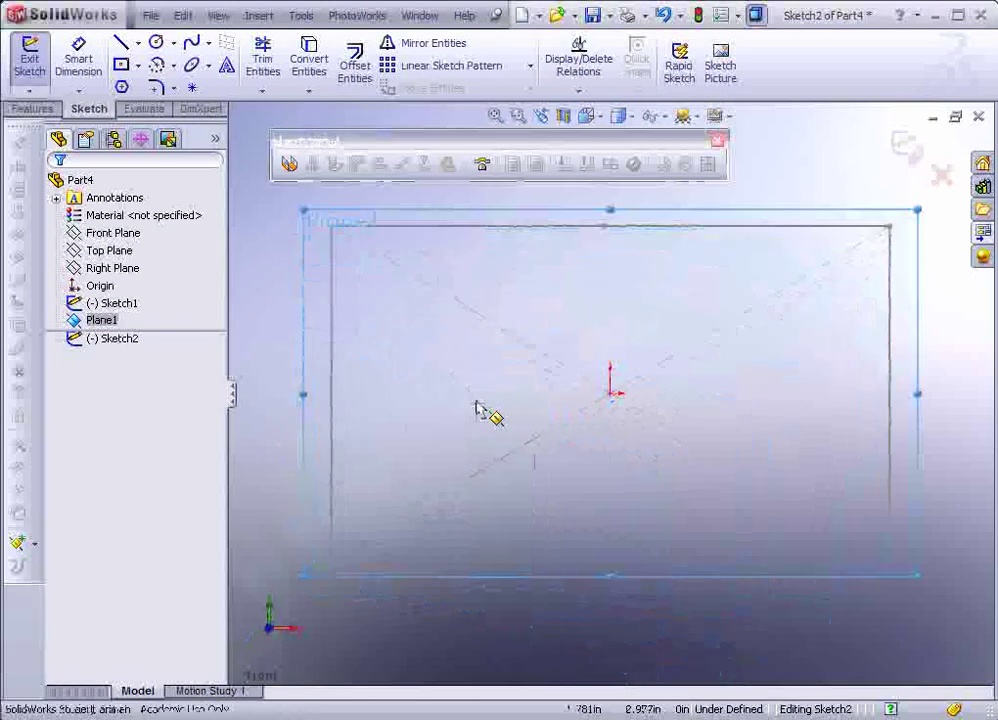
{"action": "left_click", "coordinate": [175, 66]}
{"action": "left_click", "coordinate": [200, 85]}
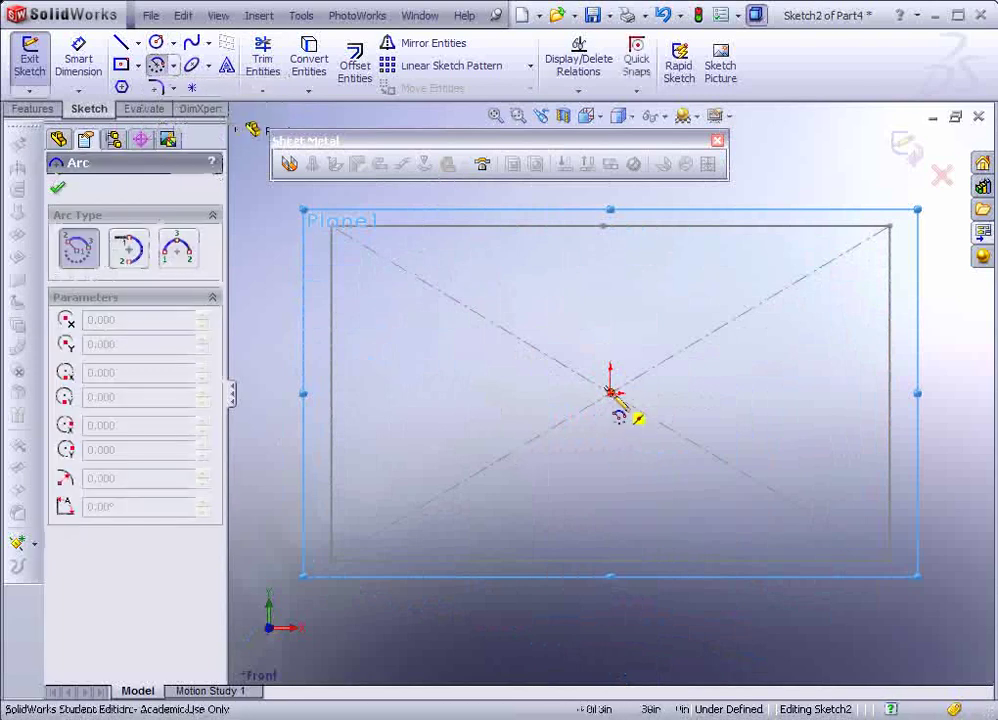
{"action": "left_click", "coordinate": [611, 392]}
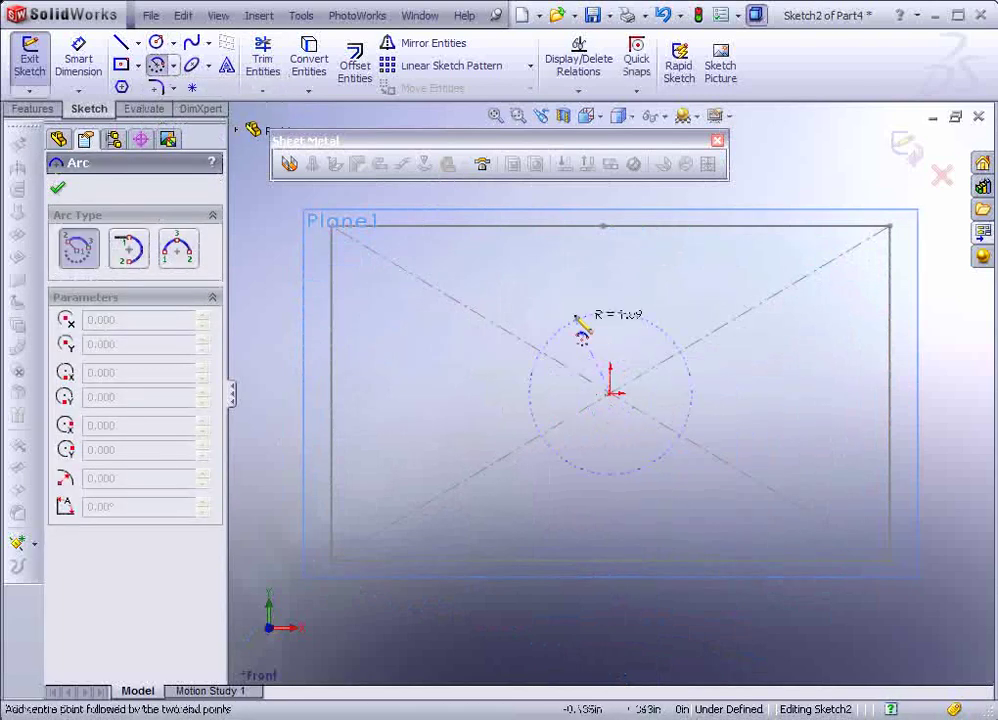
{"action": "left_click", "coordinate": [578, 266]}
{"action": "left_click", "coordinate": [631, 262]}
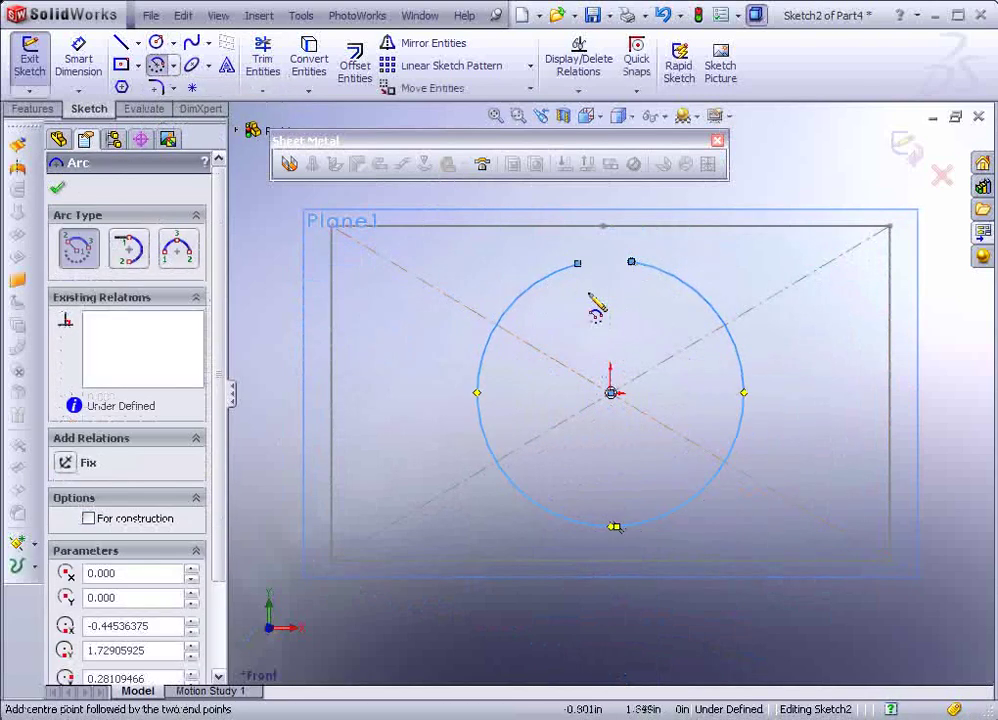
{"action": "right_click", "coordinate": [507, 270]}
{"action": "left_click", "coordinate": [540, 274]}
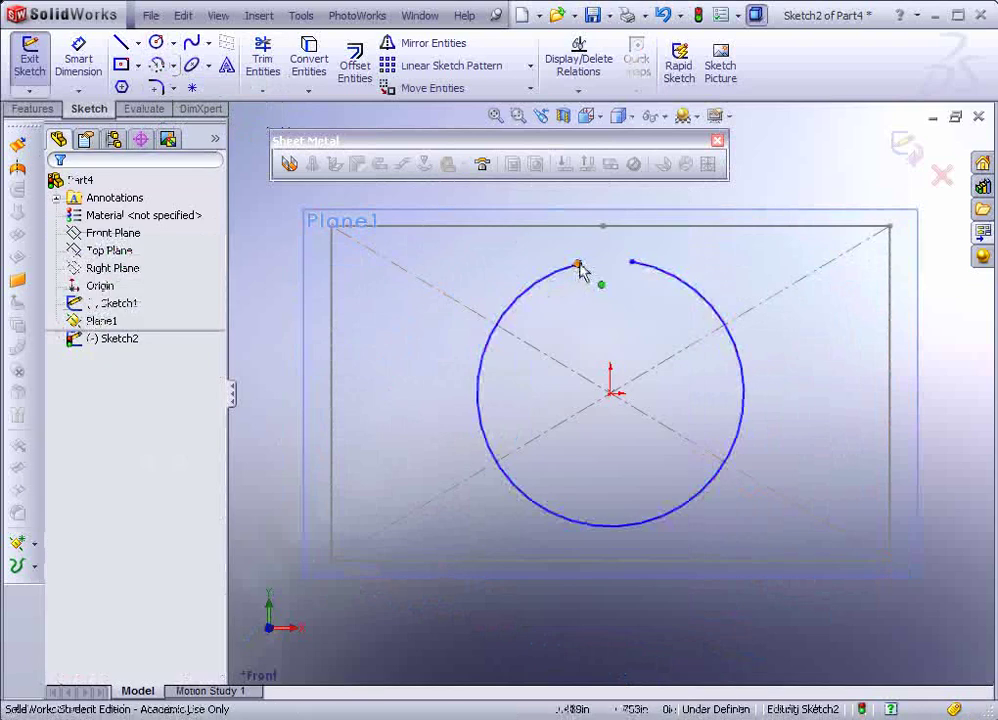
Move the arc's two endpoints together above the origin, leaving only a narrow gap, and exit the sketch
{"action": "left_click", "coordinate": [603, 265]}
{"action": "mouse_move", "coordinate": [603, 265]}
{"action": "left_mouse_down"}
{"action": "mouse_move", "coordinate": [633, 263]}
{"action": "mouse_move", "coordinate": [613, 267]}
{"action": "left_mouse_up"}
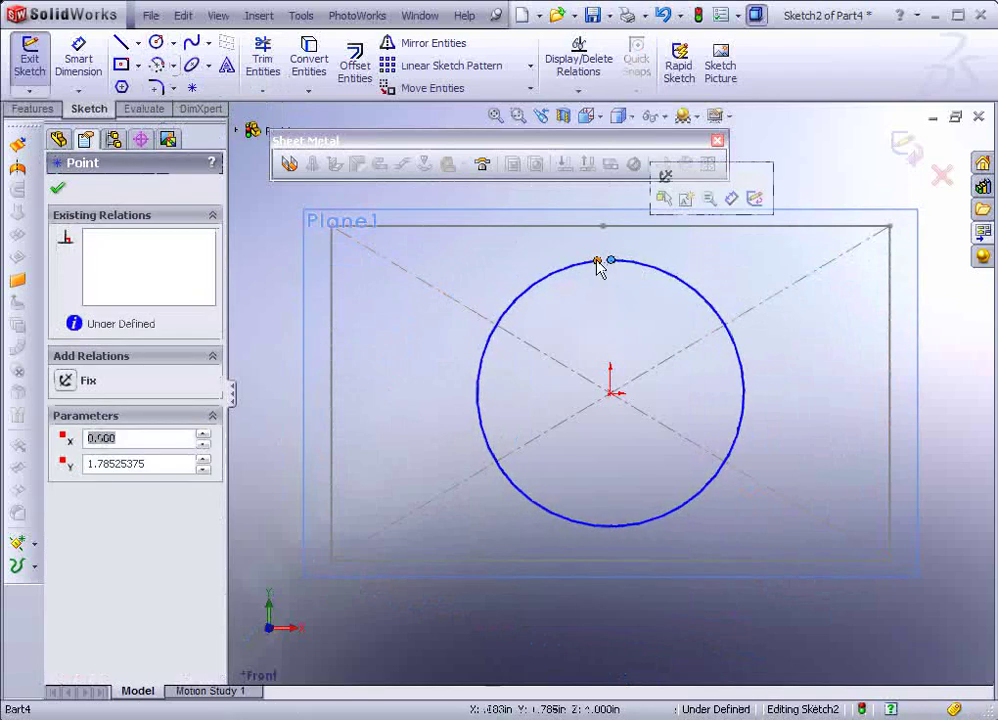
{"action": "left_click", "coordinate": [614, 298]}
{"action": "left_click", "coordinate": [775, 192]}
{"action": "scroll", "coordinate": [626, 265], "scroll_direction": "down", "scroll_amount": 5}
{"action": "left_click_drag", "start_coordinate": [583, 297], "coordinate": [635, 283]}
{"action": "scroll", "coordinate": [635, 283], "scroll_direction": "up", "scroll_amount": 5}
{"action": "left_click", "coordinate": [628, 346]}
{"action": "mouse_move", "coordinate": [662, 390]}
{"action": "middle_mouse_down"}
{"action": "mouse_move", "coordinate": [630, 388]}
{"action": "mouse_move", "coordinate": [588, 423]}
{"action": "mouse_move", "coordinate": [562, 421]}
{"action": "middle_mouse_up"}
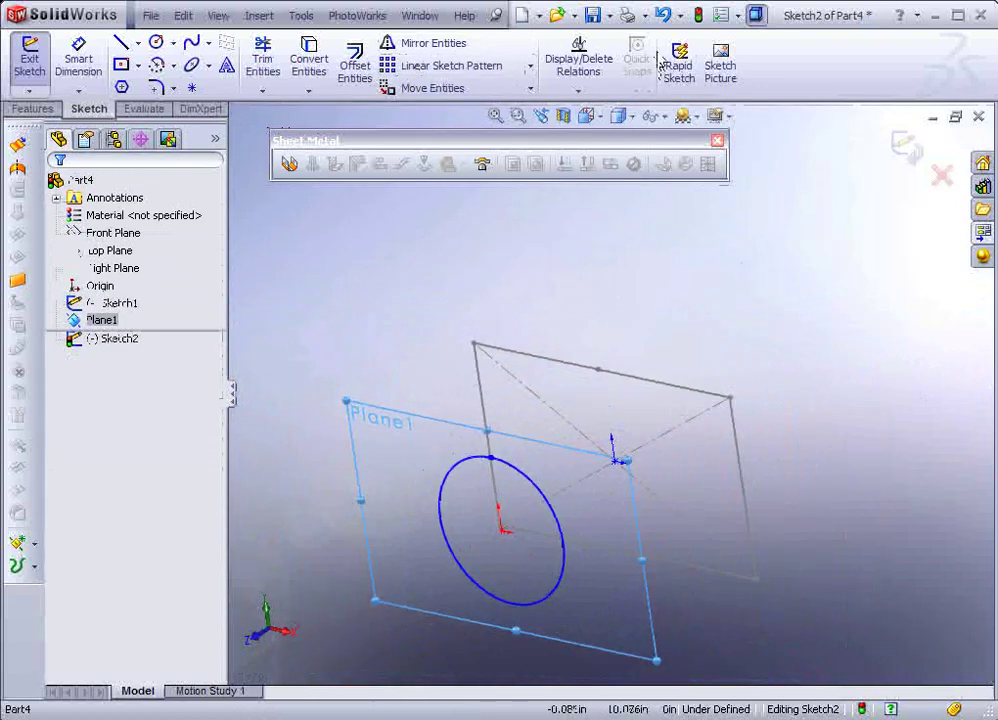
{"action": "left_click", "coordinate": [697, 15]}
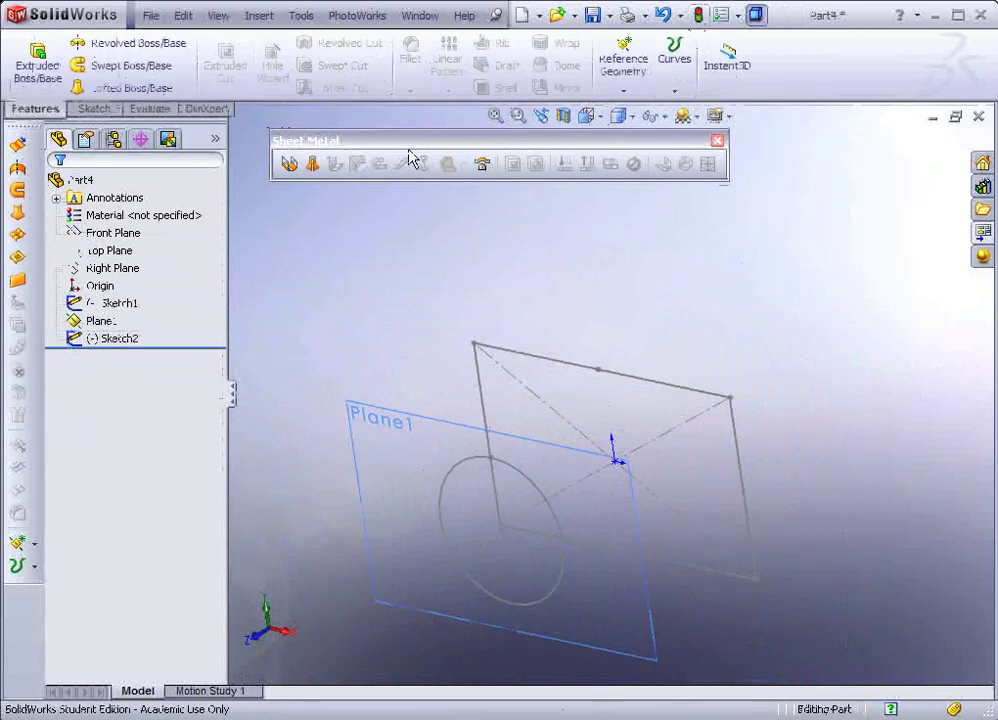
{"action": "left_click", "coordinate": [313, 165]}
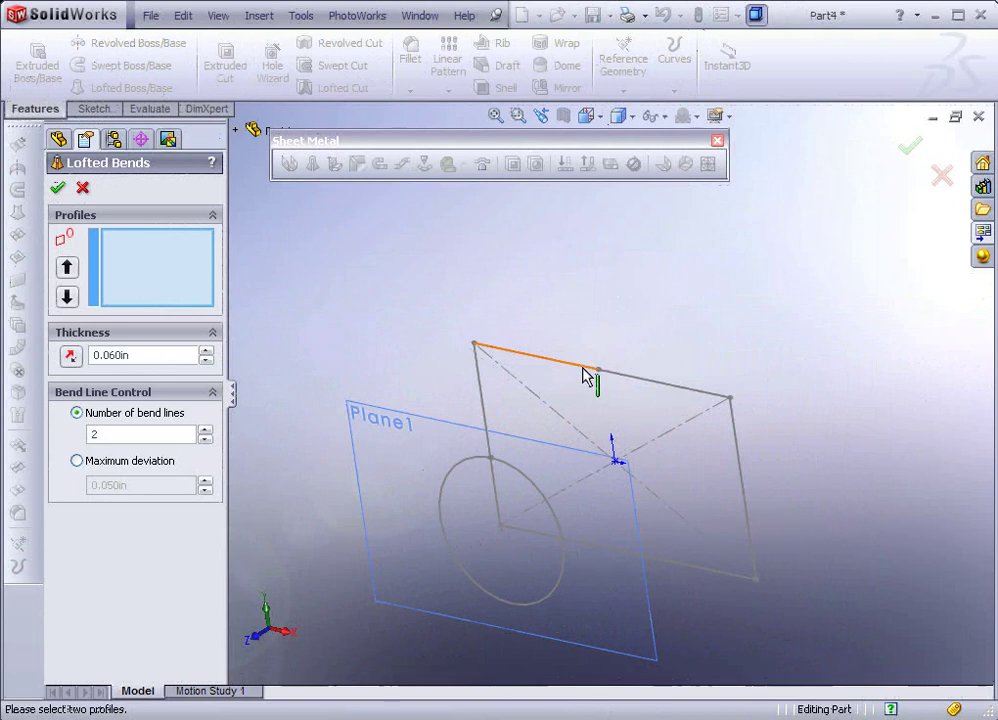
{"action": "left_click", "coordinate": [581, 376]}
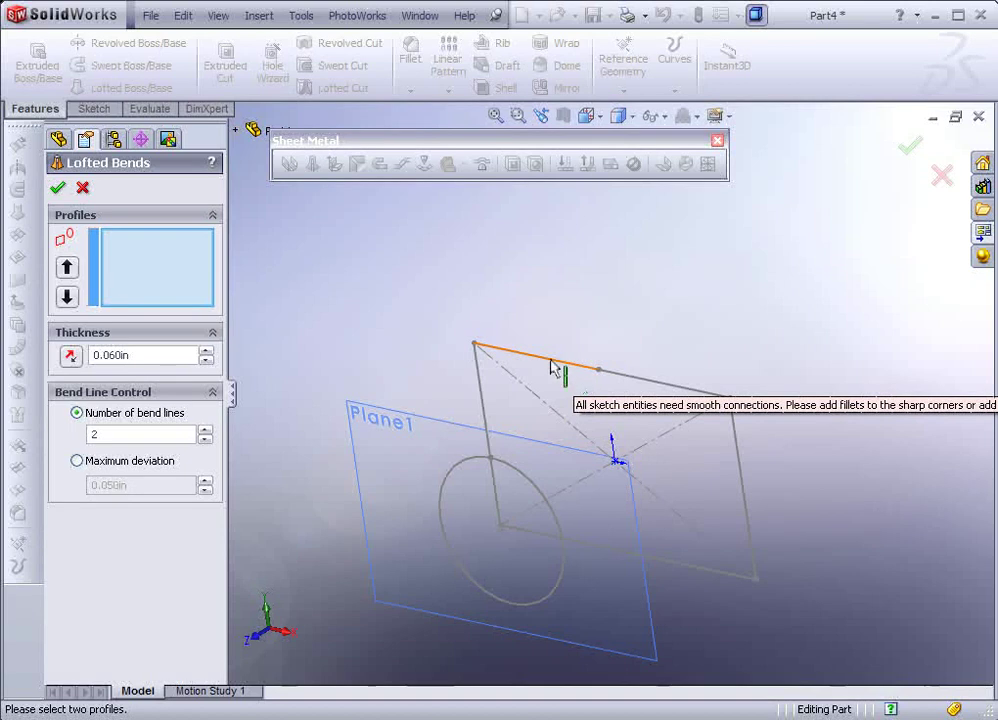
{"action": "left_click", "coordinate": [83, 188]}
Edit the rectangle sketch, round all four corners with 0.5 in sketch fillets, and exit the sketch
{"action": "left_click", "coordinate": [575, 370]}
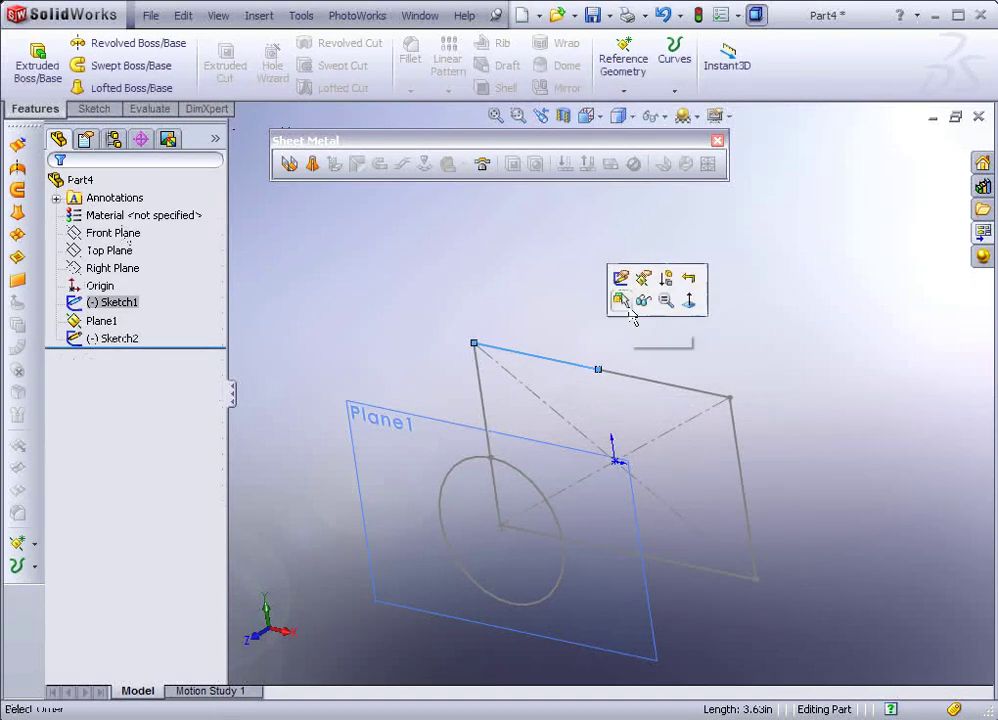
{"action": "left_click", "coordinate": [621, 280]}
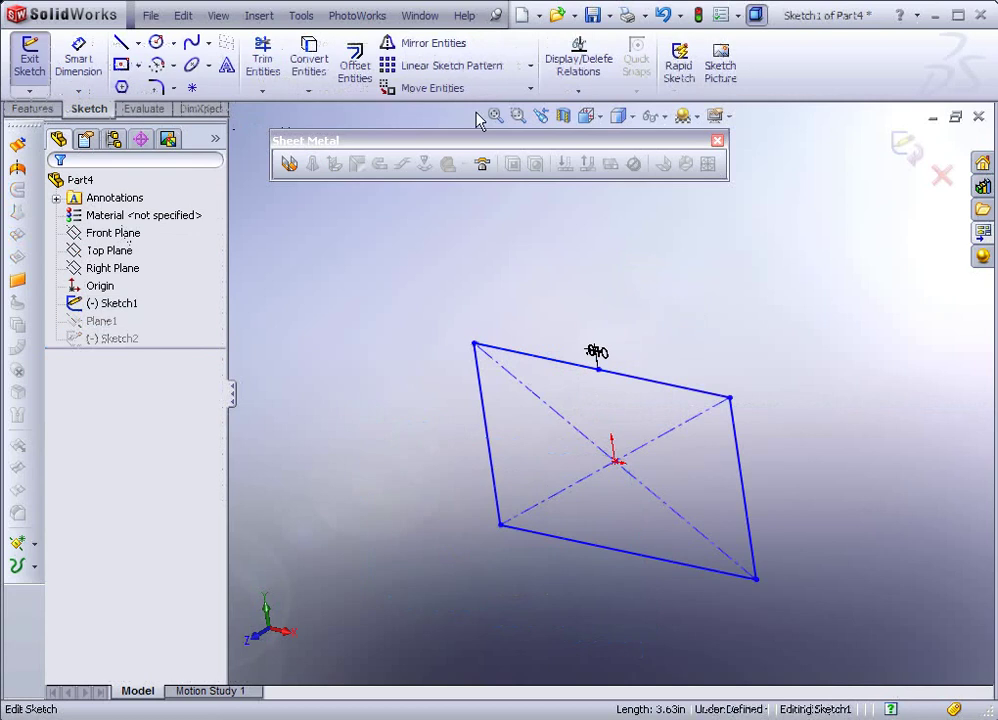
{"action": "left_click", "coordinate": [160, 89]}
{"action": "left_click", "coordinate": [204, 235]}
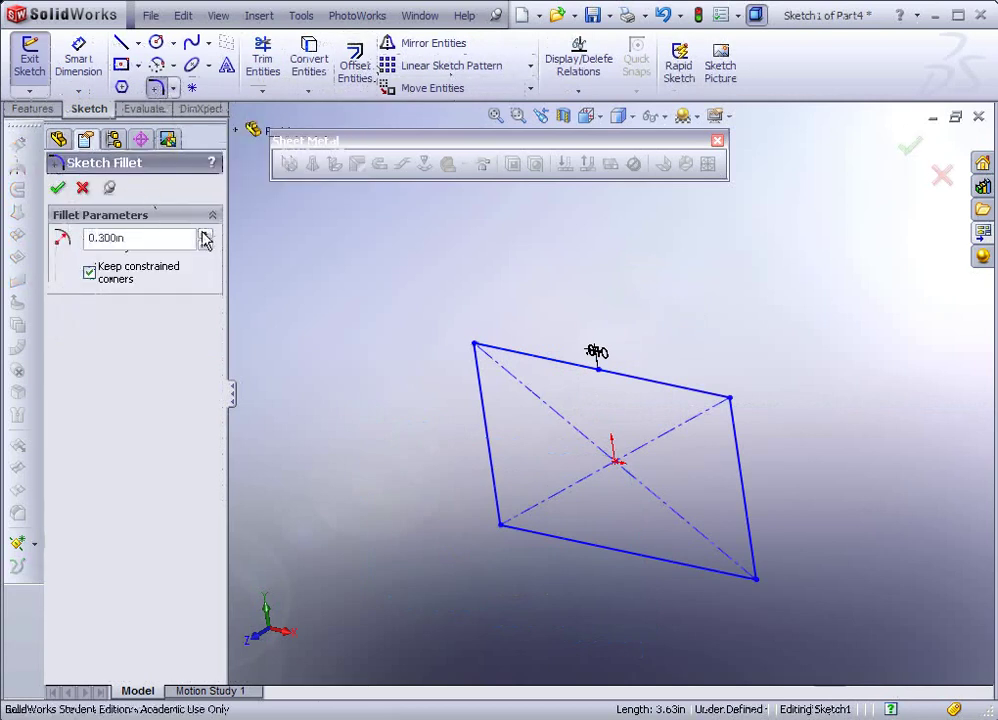
{"action": "left_click", "coordinate": [204, 235]}
{"action": "left_click", "coordinate": [204, 235]}
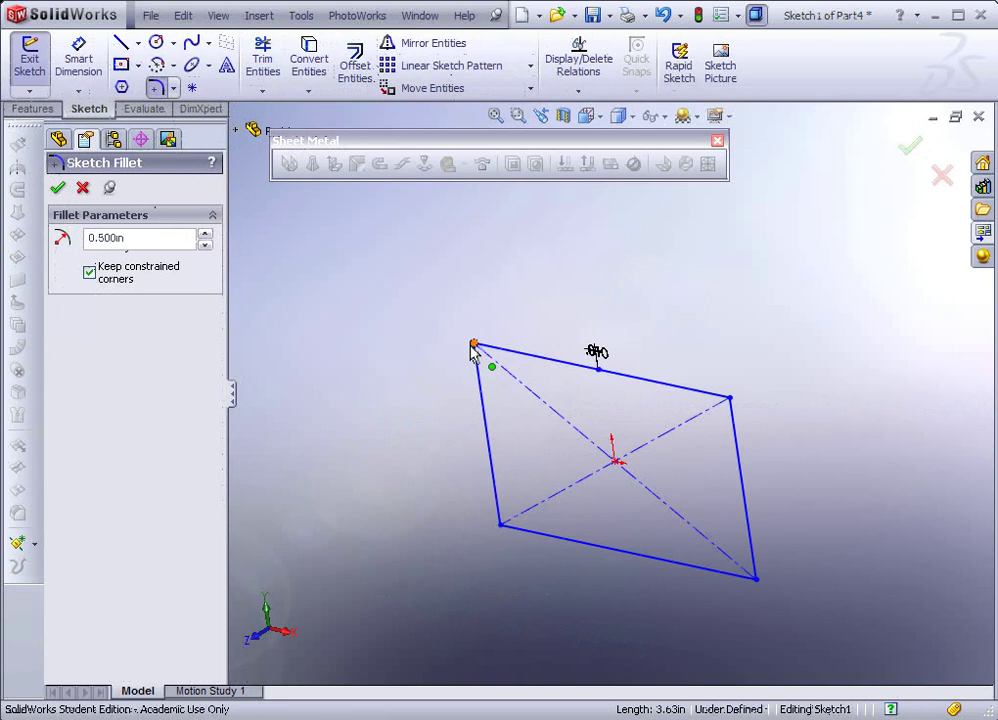
{"action": "left_click", "coordinate": [477, 346]}
{"action": "left_click", "coordinate": [500, 524]}
{"action": "left_click", "coordinate": [748, 576]}
{"action": "left_click", "coordinate": [759, 573]}
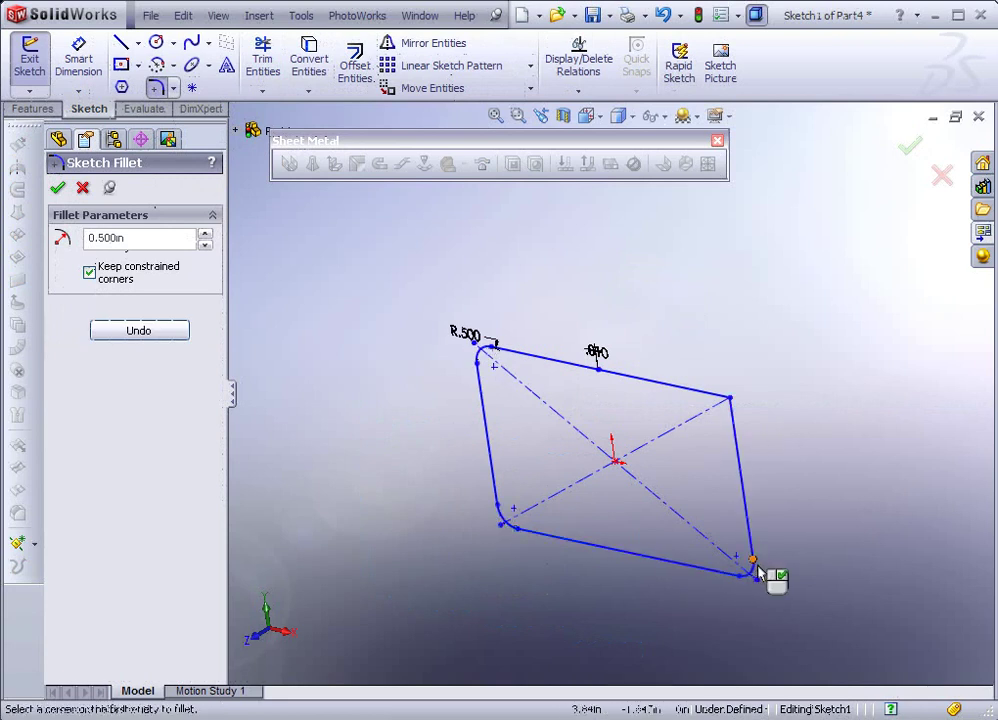
{"action": "left_click", "coordinate": [722, 405]}
{"action": "key", "text": "Return"}
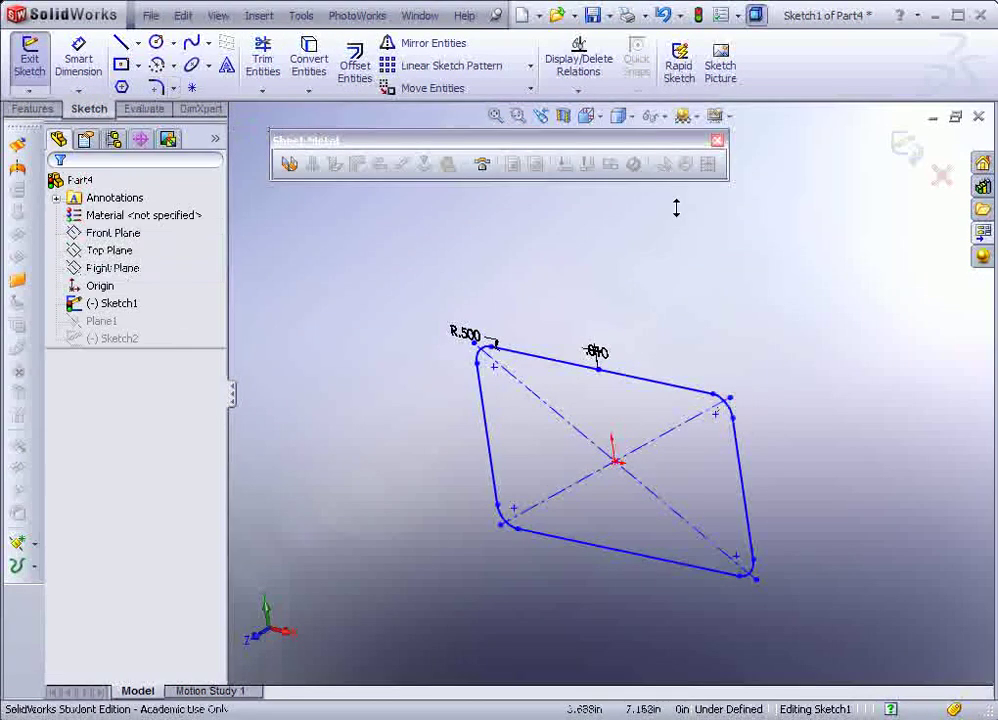
{"action": "left_click", "coordinate": [698, 15]}
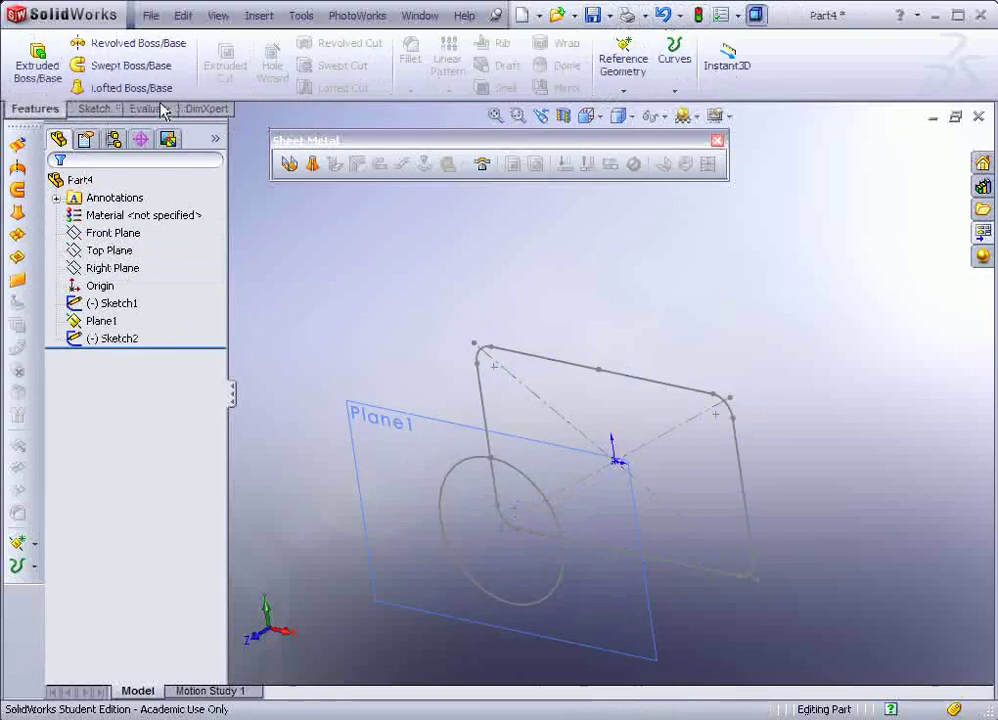
Create a Lofted Bends feature from the rounded rectangle to the open circular arc with 0.060 in thickness
{"action": "left_click", "coordinate": [310, 165]}
{"action": "left_click", "coordinate": [577, 370]}
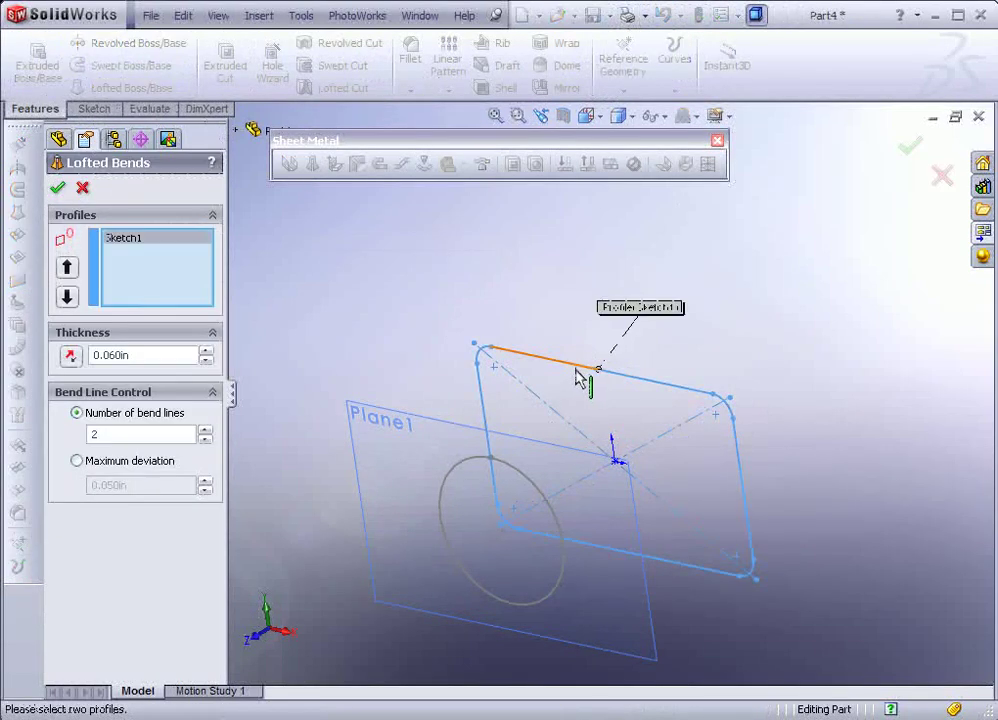
{"action": "left_click", "coordinate": [477, 466]}
{"action": "mouse_move", "coordinate": [488, 461]}
{"action": "middle_mouse_down"}
{"action": "mouse_move", "coordinate": [468, 478]}
{"action": "mouse_move", "coordinate": [503, 495]}
{"action": "mouse_move", "coordinate": [486, 432]}
{"action": "mouse_move", "coordinate": [515, 501]}
{"action": "middle_mouse_up"}
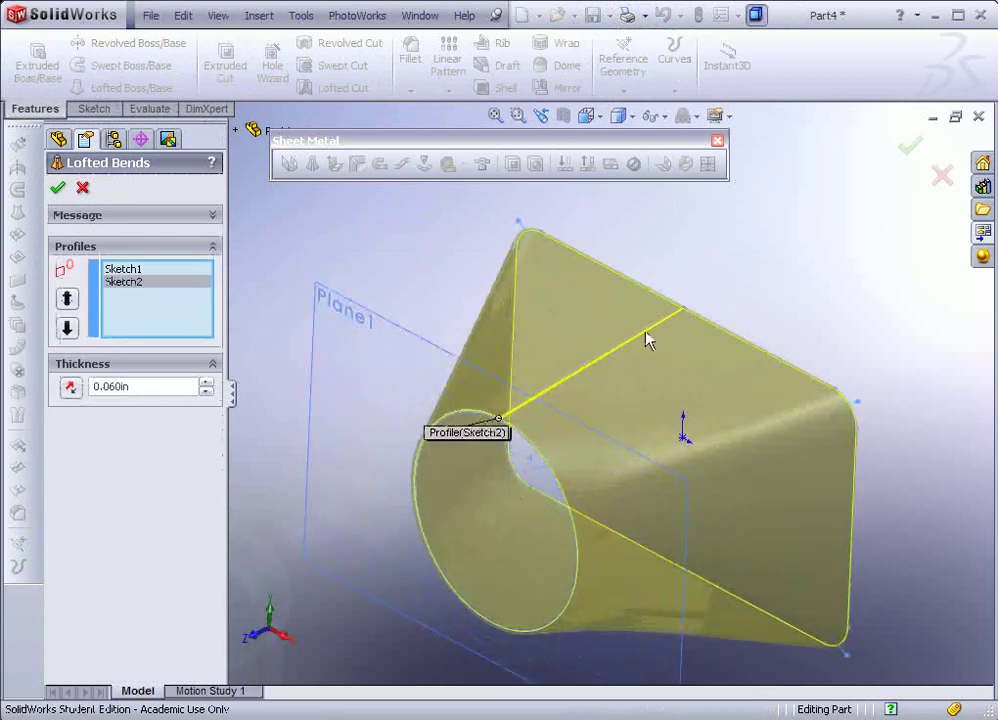
{"action": "left_click", "coordinate": [58, 188]}
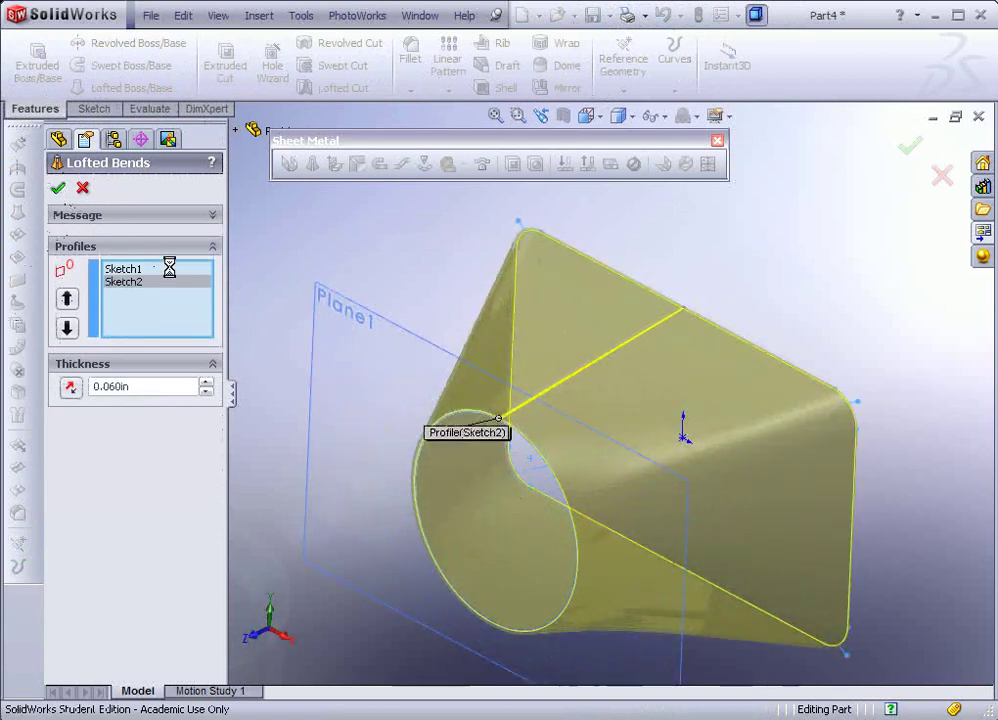
Hide the offset reference plane in front of the lofted part
{"action": "middle_click_drag", "start_coordinate": [393, 423], "coordinate": [397, 383]}
{"action": "left_click", "coordinate": [395, 333]}
{"action": "right_click", "coordinate": [395, 333]}
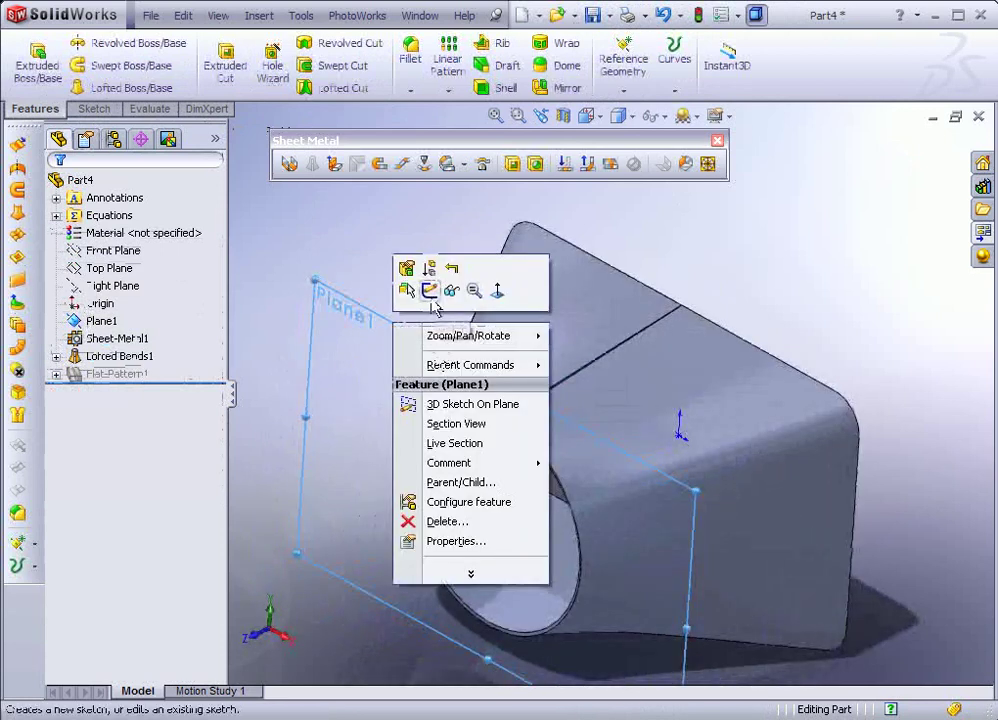
{"action": "left_click", "coordinate": [451, 355]}
Flatten the lofted transition to examine its flat pattern, then fold it back and inspect the bent shape
{"action": "middle_click_drag", "start_coordinate": [453, 450], "coordinate": [501, 457]}
{"action": "scroll", "coordinate": [508, 432], "scroll_direction": "up", "scroll_amount": 3}
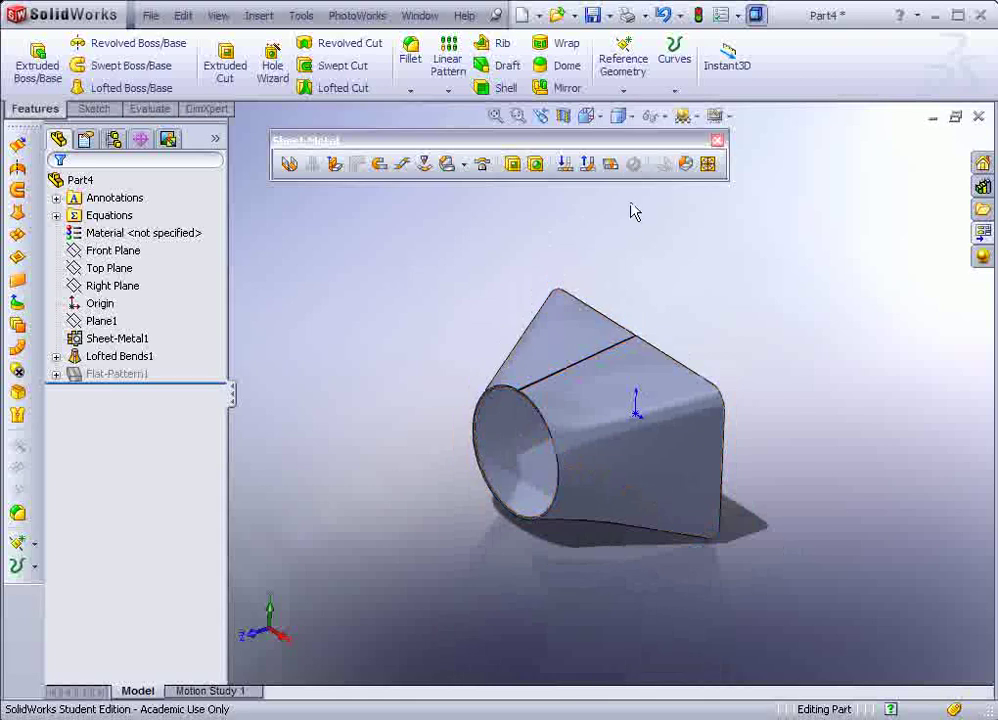
{"action": "left_click", "coordinate": [610, 164]}
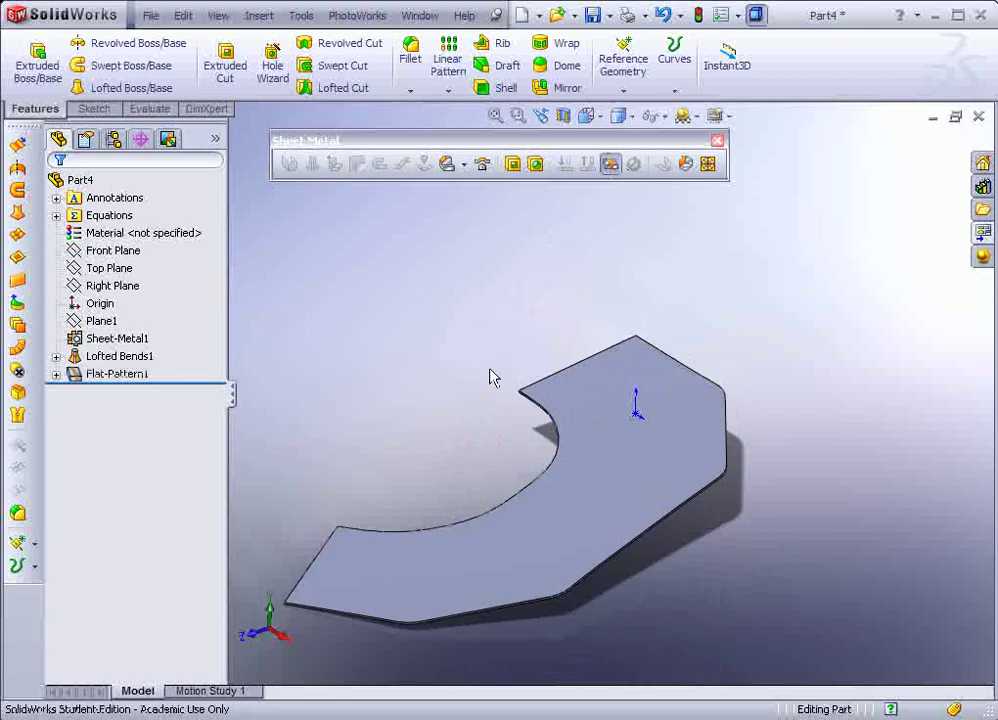
{"action": "middle_click_drag", "start_coordinate": [513, 389], "coordinate": [561, 408]}
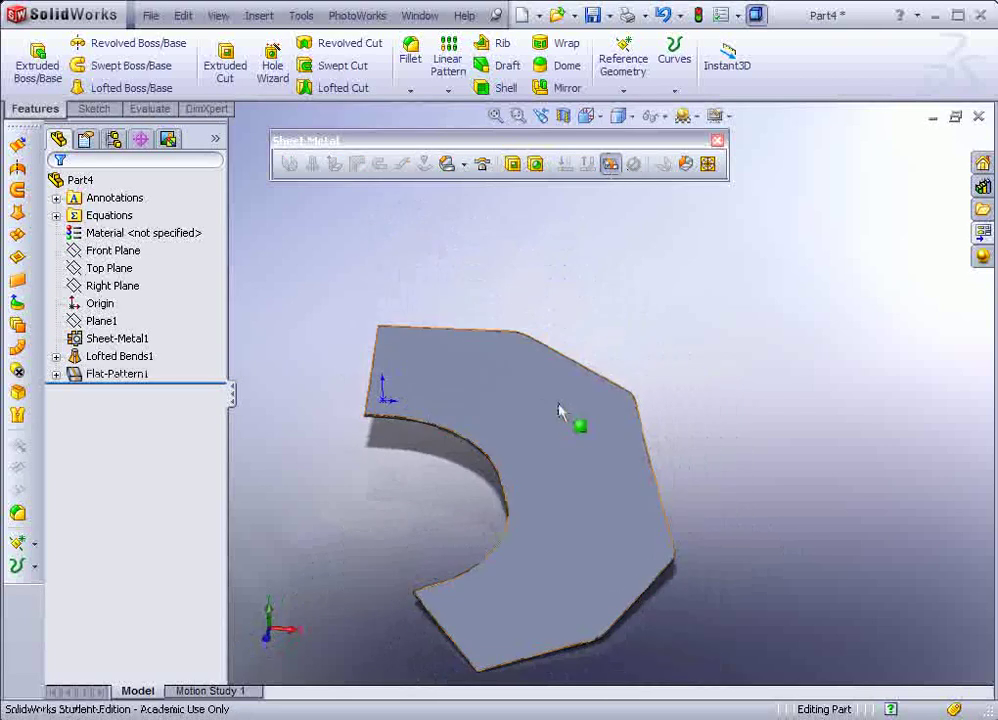
{"action": "left_click", "coordinate": [610, 164]}
{"action": "middle_click_drag", "start_coordinate": [420, 400], "coordinate": [369, 341]}
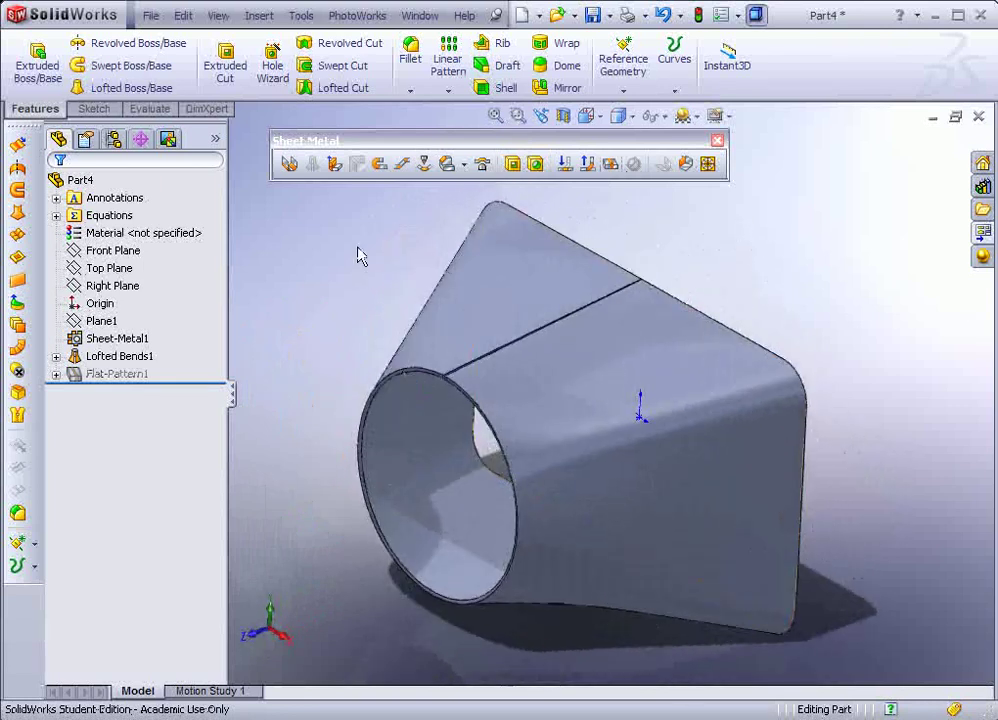